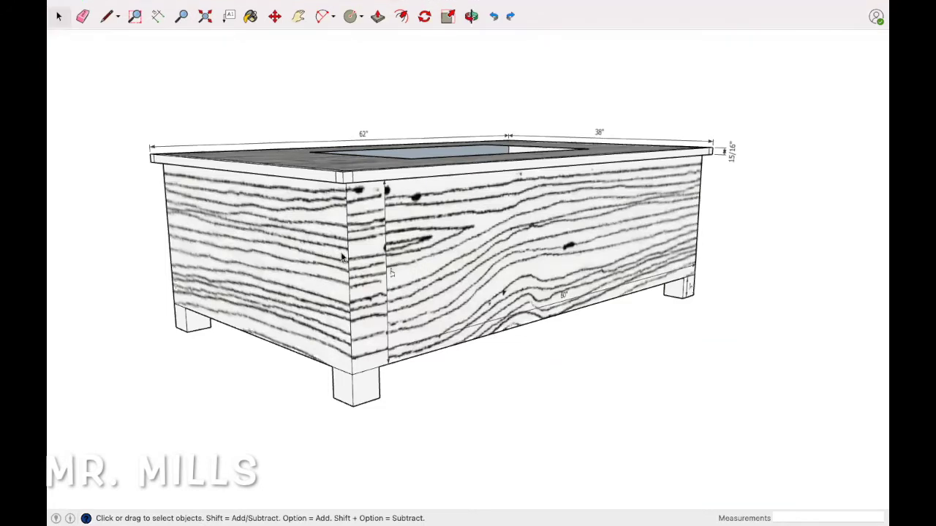
# Examine the wooden box model from the sides, underneath and above, including its dimensions and top opening
pyautogui.click(348, 256)
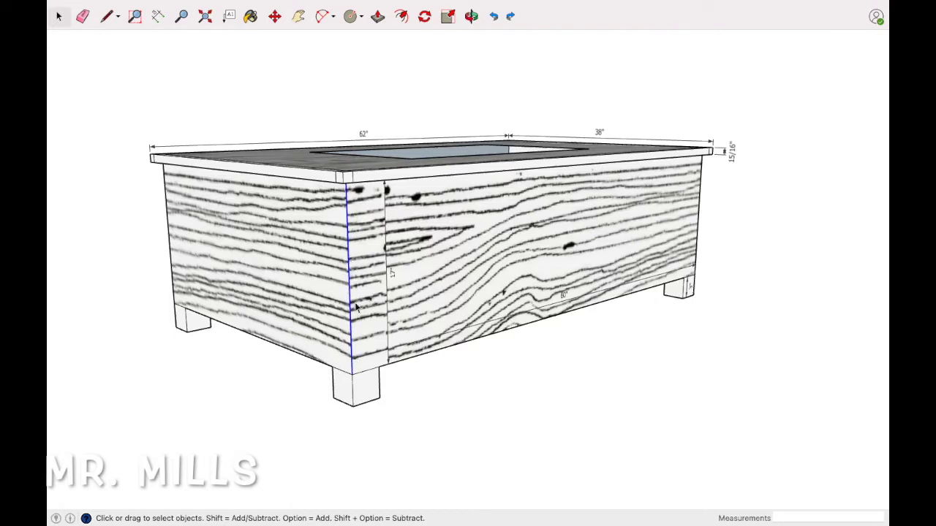
pyautogui.click(469, 16)
pyautogui.moveTo(568, 139); pyautogui.dragTo(608, 274)
pyautogui.moveTo(695, 273); pyautogui.dragTo(679, 290)
pyautogui.moveTo(490, 302); pyautogui.dragTo(349, 274)
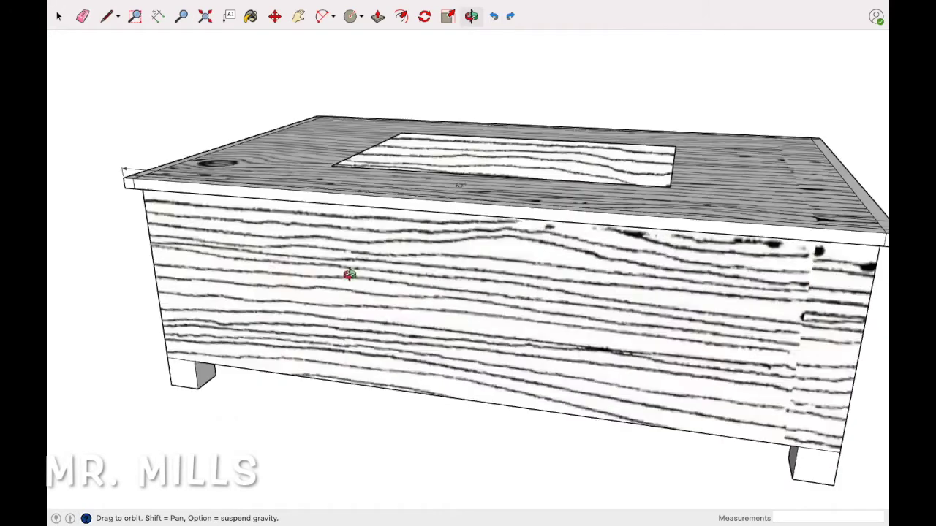
pyautogui.moveTo(751, 317); pyautogui.dragTo(730, 308)
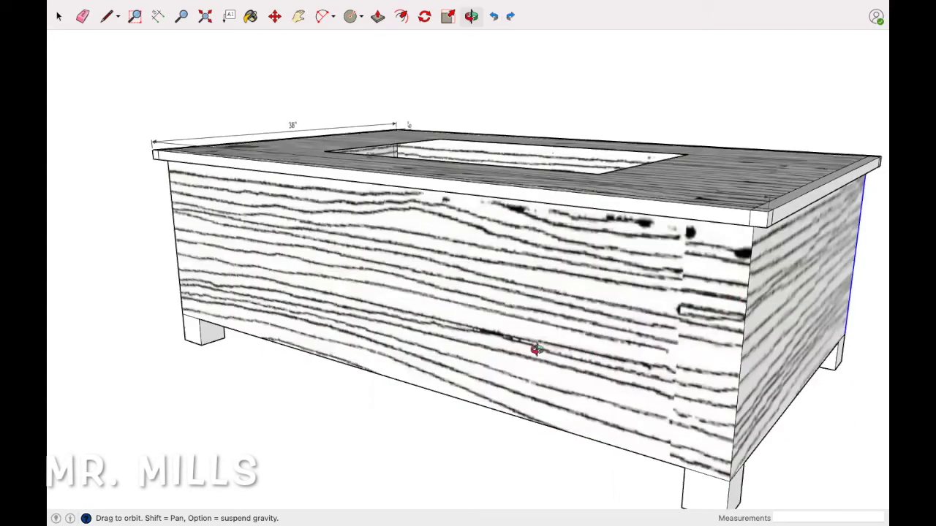
pyautogui.moveTo(522, 390); pyautogui.dragTo(384, 228)
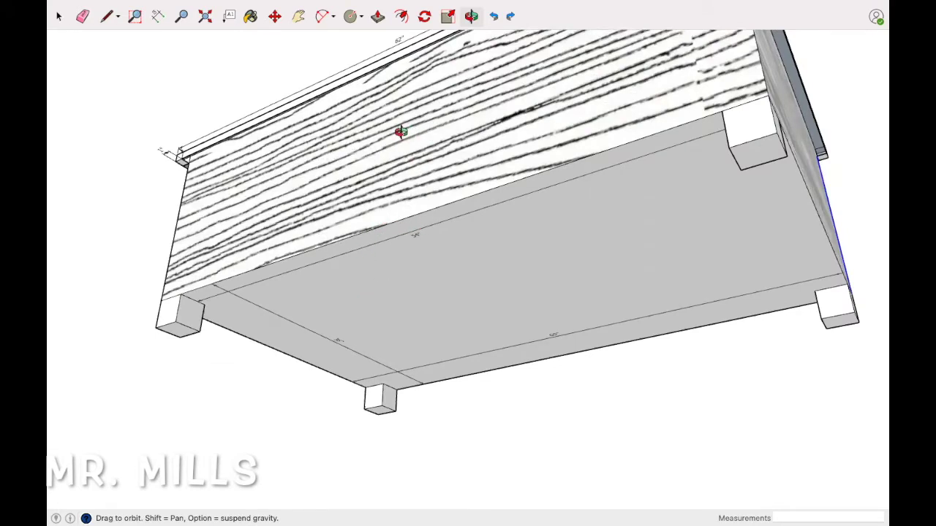
pyautogui.moveTo(388, 107); pyautogui.dragTo(568, 257)
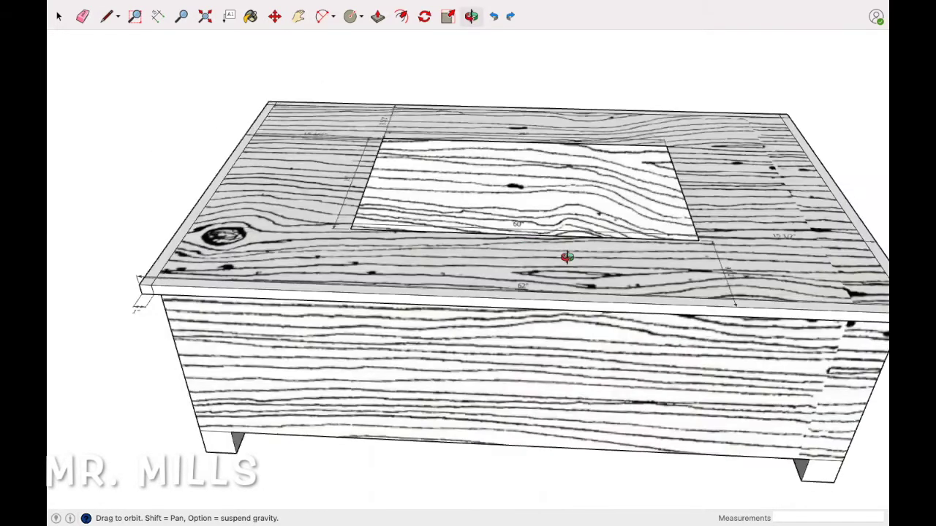
pyautogui.moveTo(606, 220); pyautogui.dragTo(437, 278)
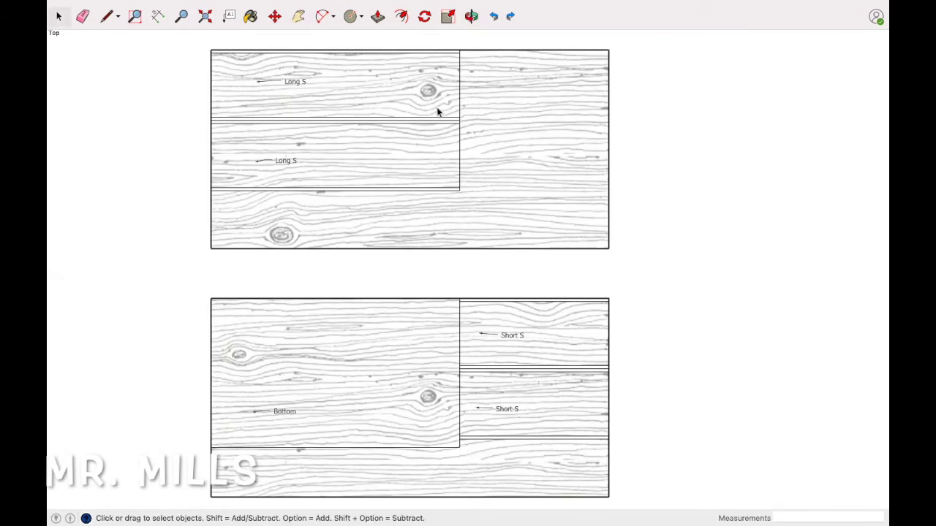
# Examine the long side, short side and bottom parts laid out on the two plywood sheets
pyautogui.click(434, 87)
pyautogui.click(410, 151)
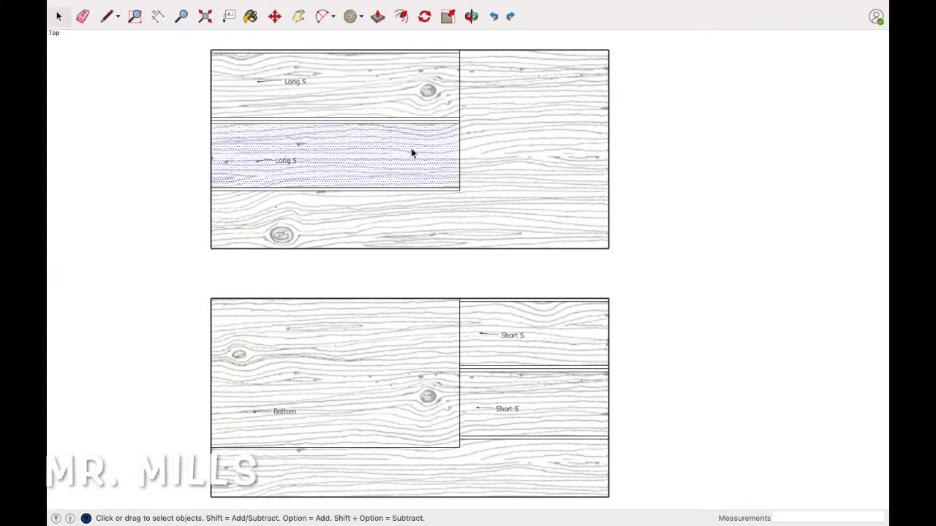
pyautogui.click(579, 334)
pyautogui.click(554, 413)
pyautogui.click(545, 347)
pyautogui.click(385, 377)
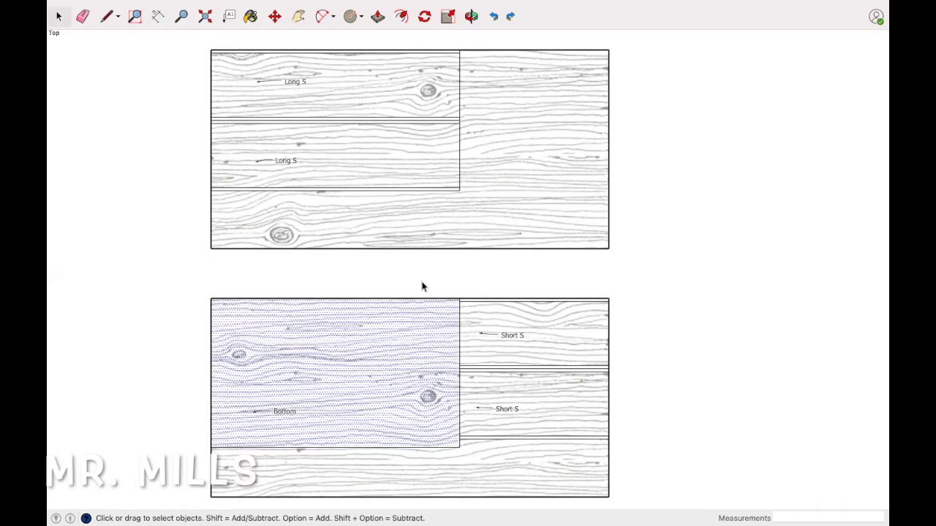
# Start saving a copy of the plywood layout and set its file type to SketchUp Version 2016 (*.skp)
pyautogui.moveTo(104, 6)
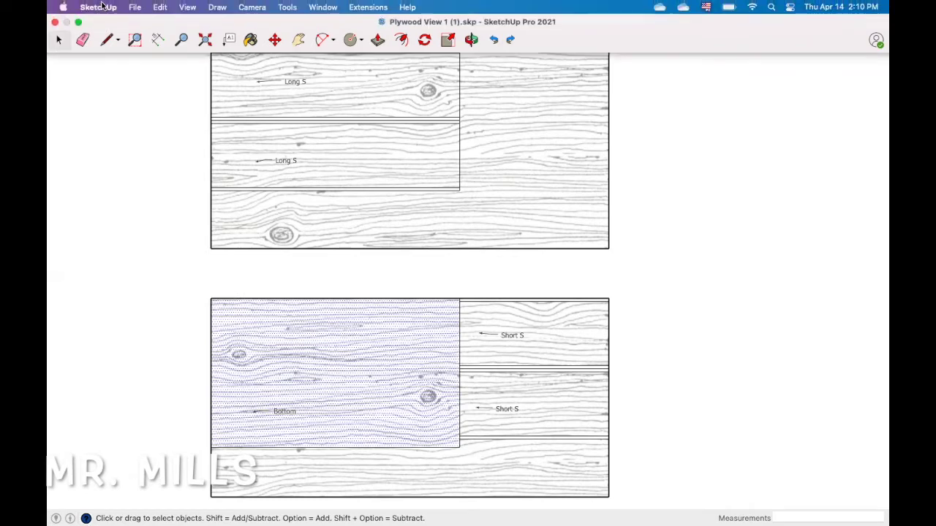
pyautogui.click(134, 7)
pyautogui.click(147, 107)
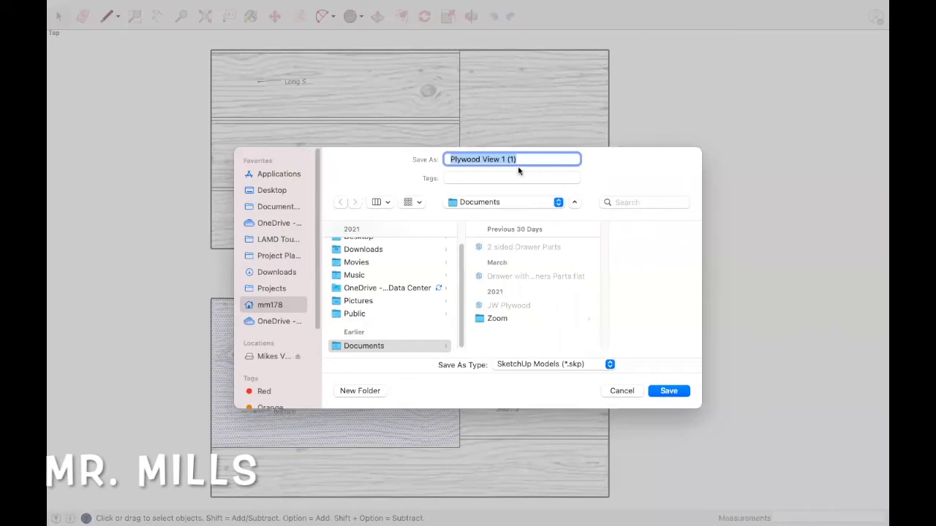
pyautogui.click(451, 159)
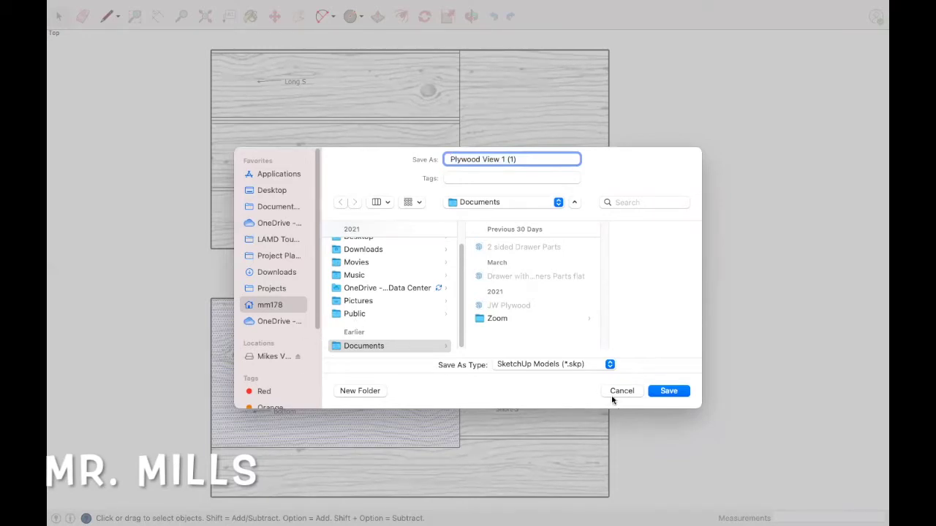
pyautogui.click(609, 365)
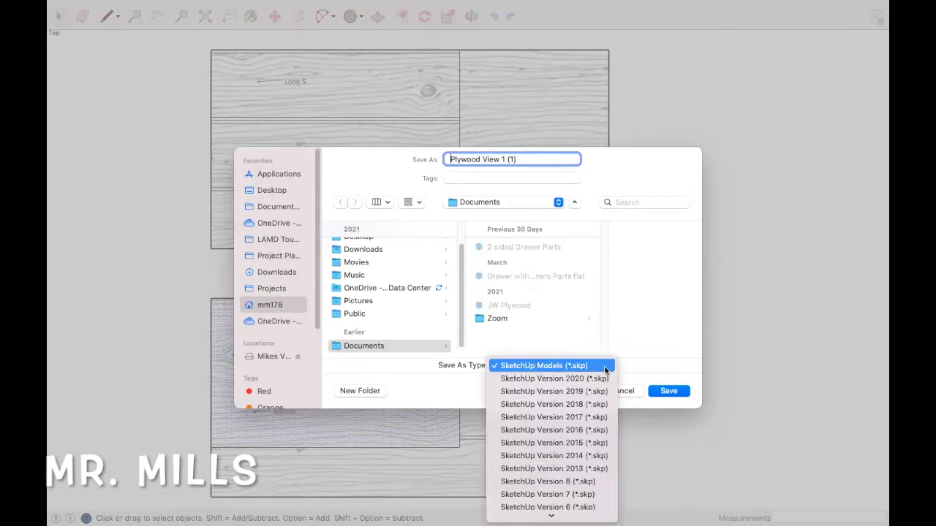
pyautogui.click(558, 430)
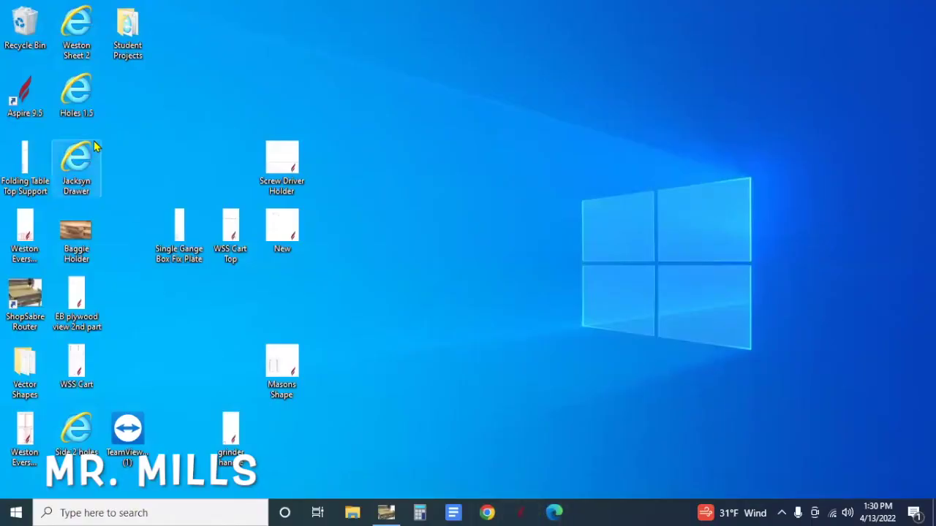
# Launch Aspire and create a new single-sided job 48 inches wide, 96 inches high and .75 inches thick
pyautogui.doubleClick(42, 100)
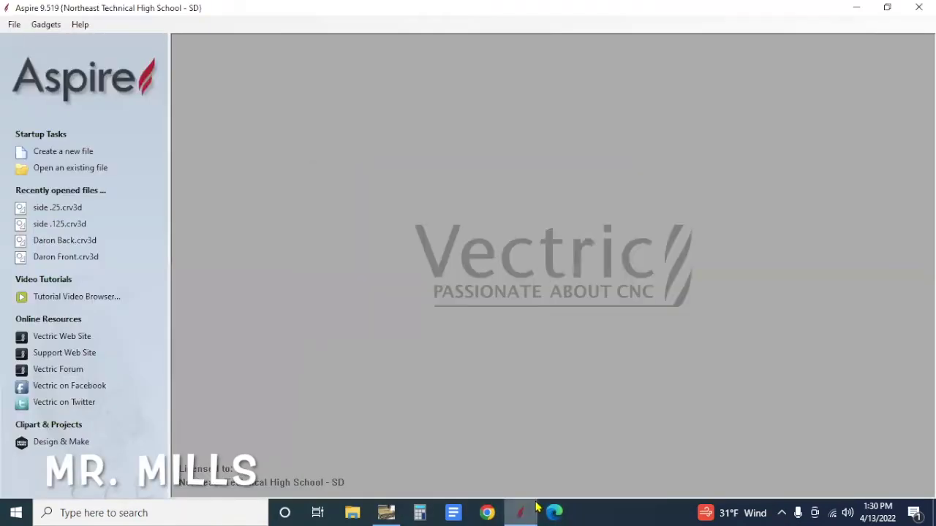
pyautogui.click(55, 151)
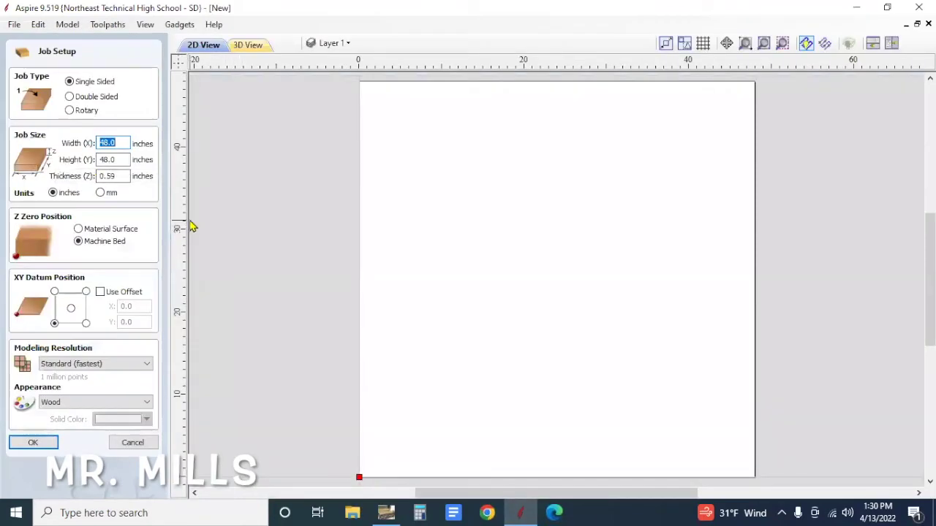
pyautogui.write('48')
pyautogui.press('Tab')
pyautogui.write('96')
pyautogui.press('Tab')
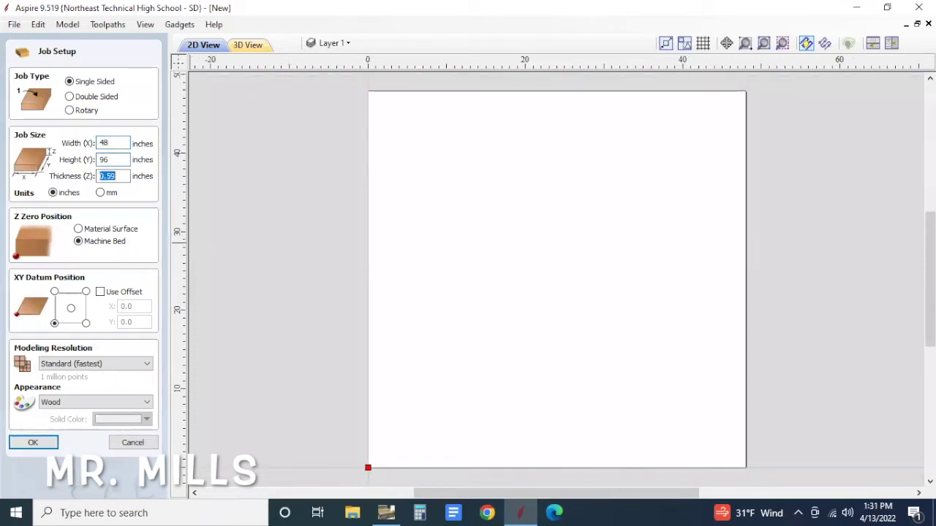
pyautogui.write('.')
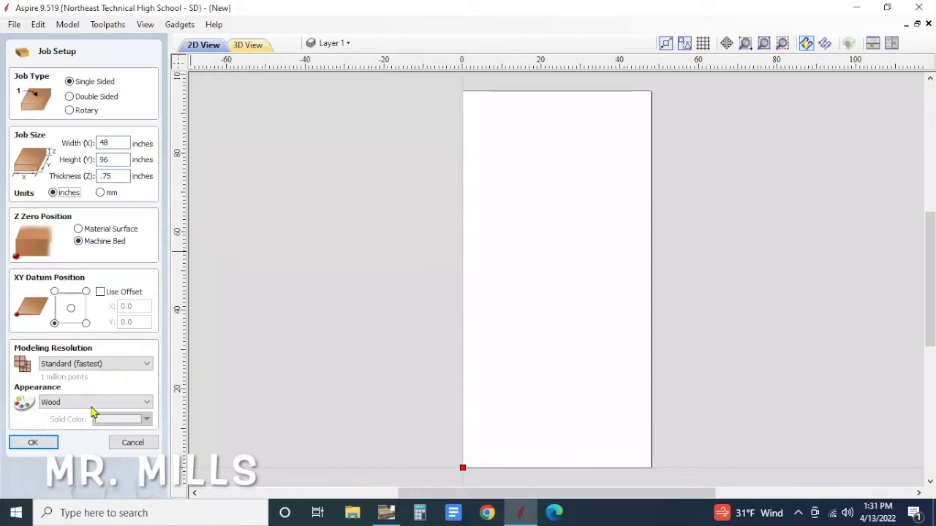
pyautogui.click(32, 443)
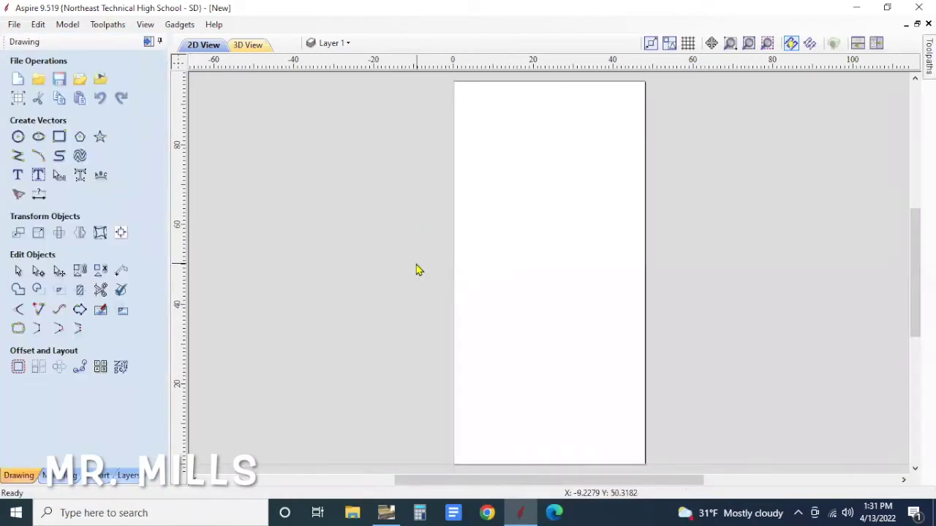
# Import the student's plywood view SketchUp file from the Downloads folder, keeping the exploded flat layout and all visible data
pyautogui.click(79, 85)
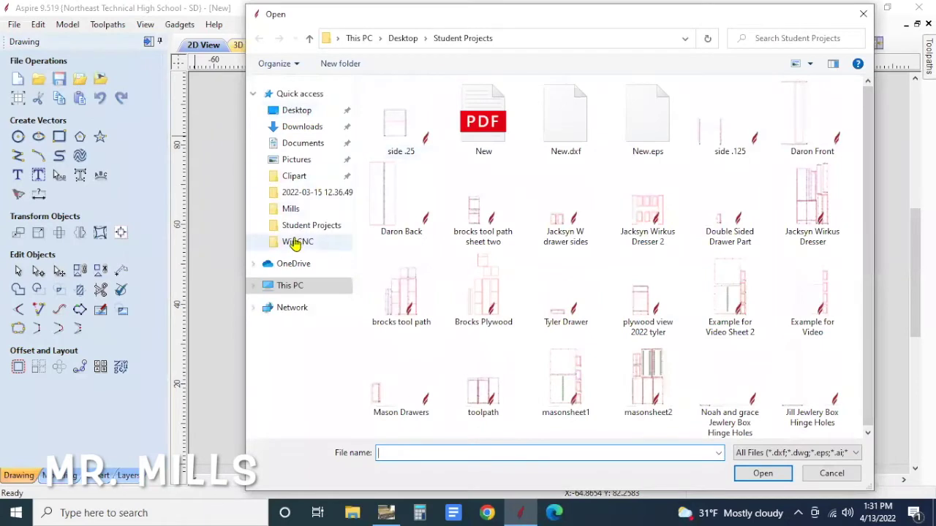
pyautogui.click(302, 128)
pyautogui.click(415, 124)
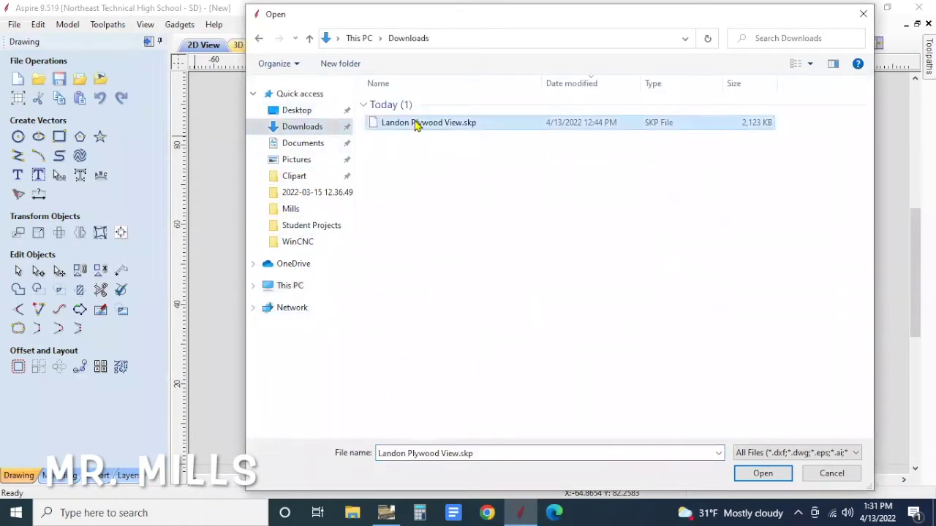
pyautogui.click(757, 476)
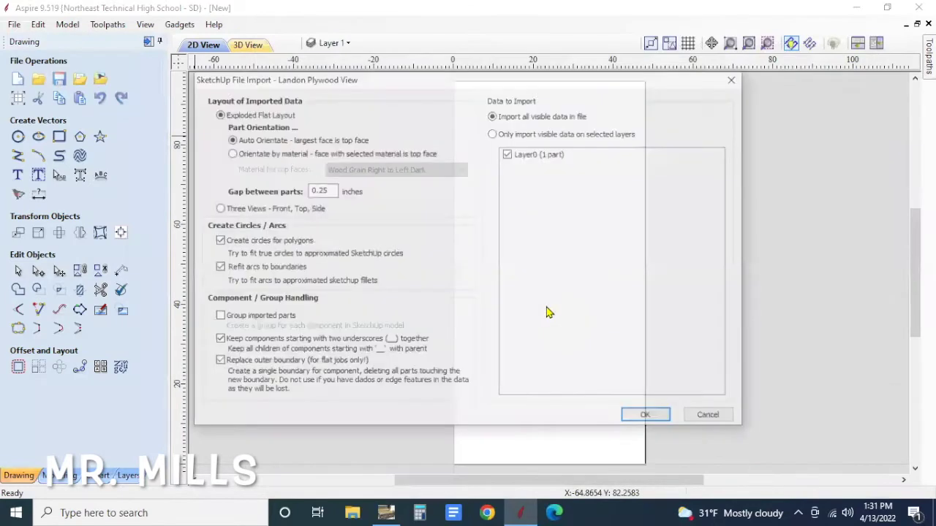
pyautogui.click(653, 421)
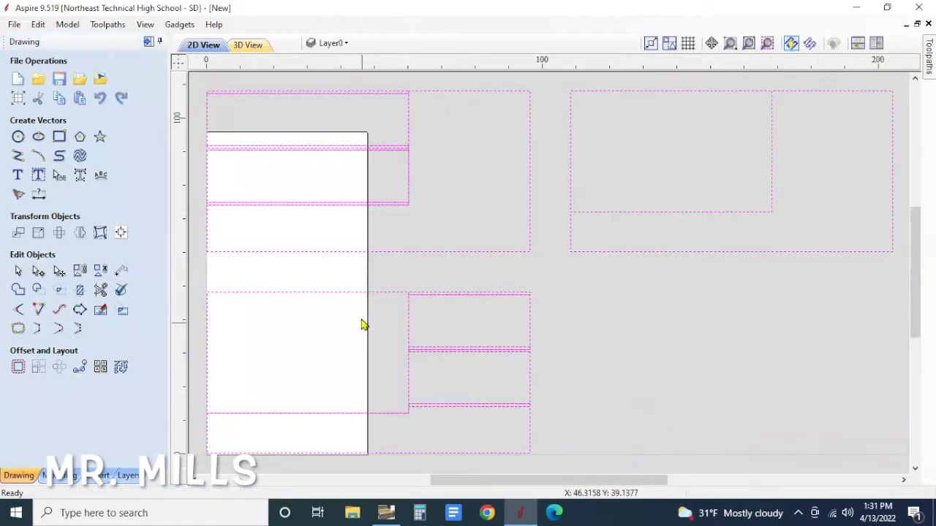
# Rotate all imported vectors 90 degrees so the sheets stand upright, and place them beside the job material
pyautogui.scroll(-2, 369, 319)
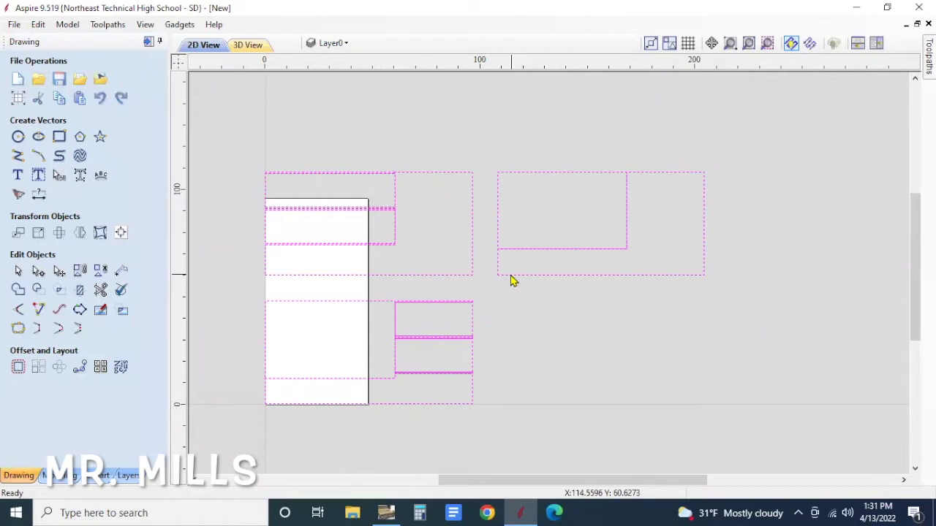
pyautogui.hotkey('ctrl', 'a')
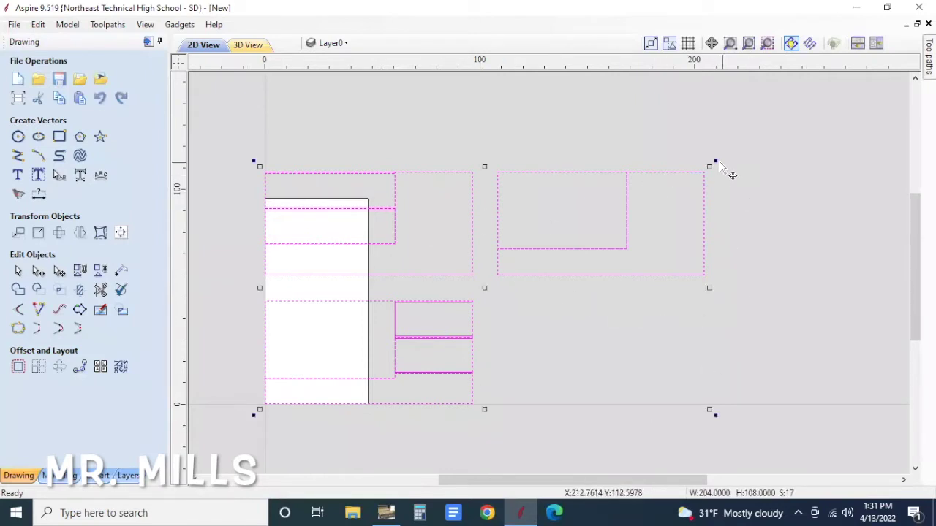
pyautogui.moveTo(716, 158); pyautogui.dragTo(447, 102)
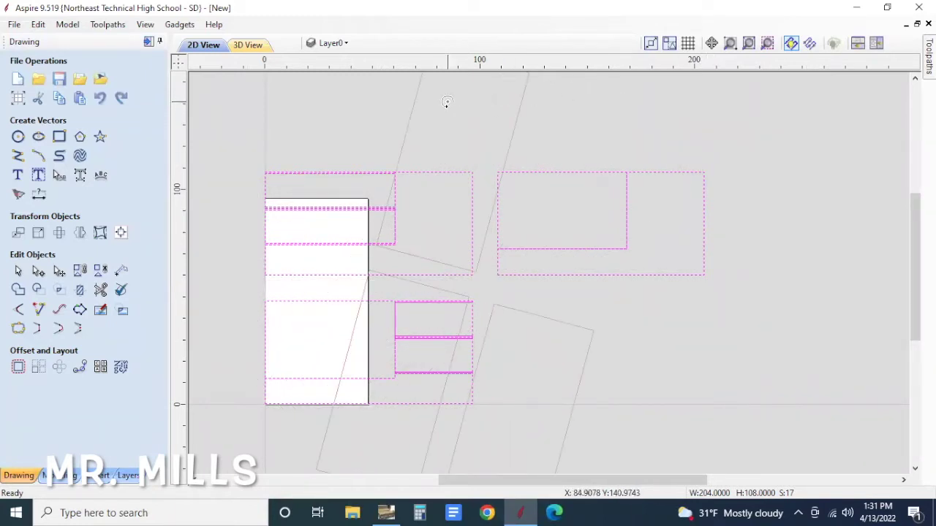
pyautogui.moveTo(447, 102); pyautogui.dragTo(398, 111)
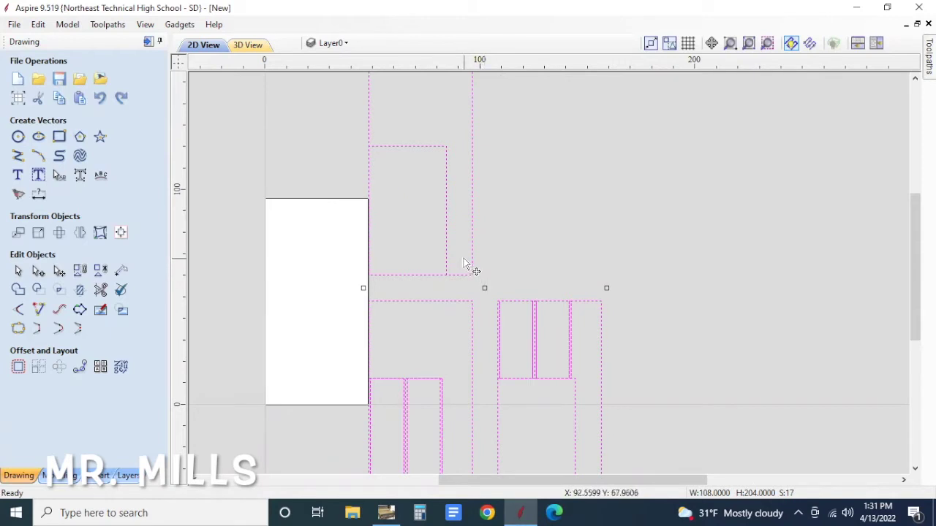
pyautogui.moveTo(470, 269); pyautogui.dragTo(504, 160)
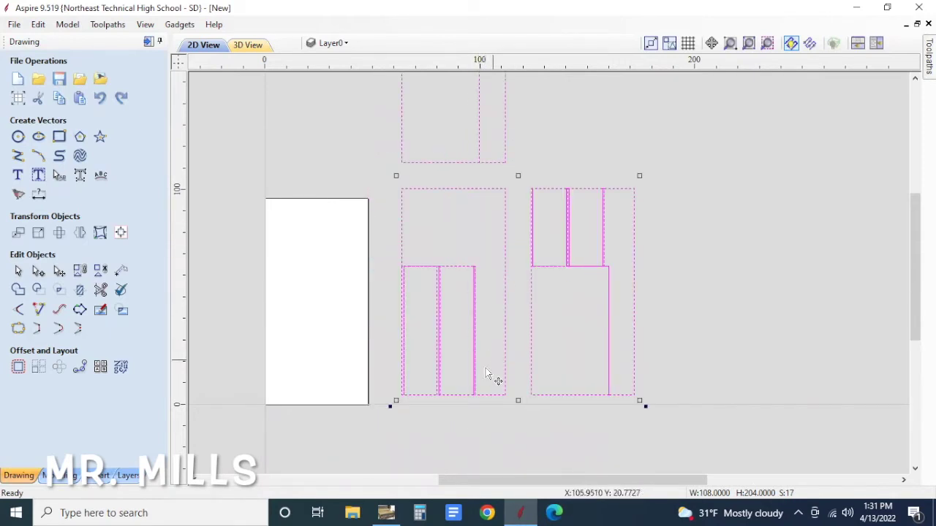
pyautogui.click(712, 240)
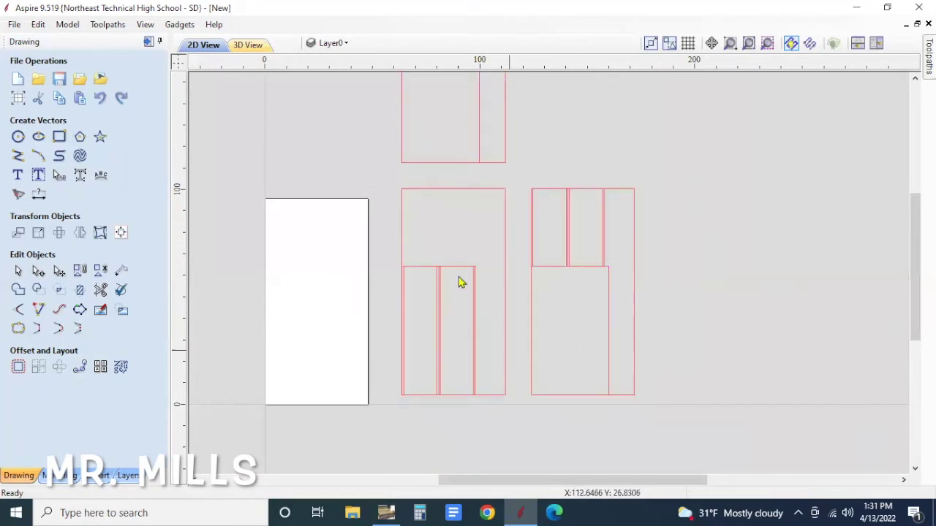
# Move the whole sheet layout containing the two long side parts onto the job material
pyautogui.moveTo(389, 180); pyautogui.dragTo(513, 407)
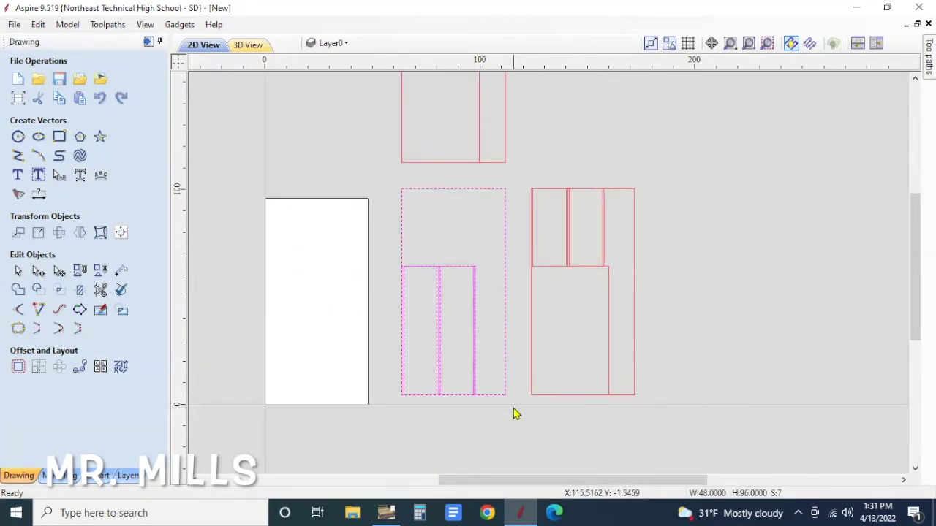
pyautogui.click(443, 348)
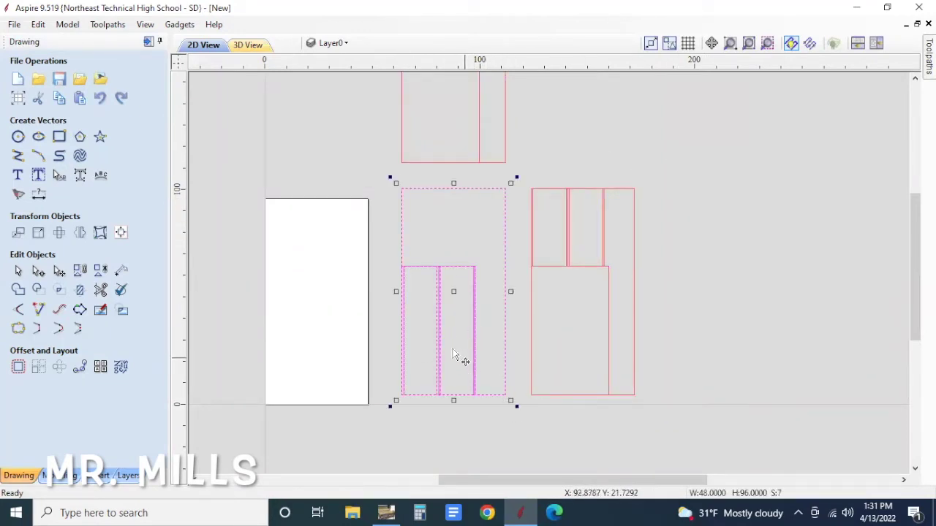
pyautogui.moveTo(454, 288); pyautogui.dragTo(319, 302)
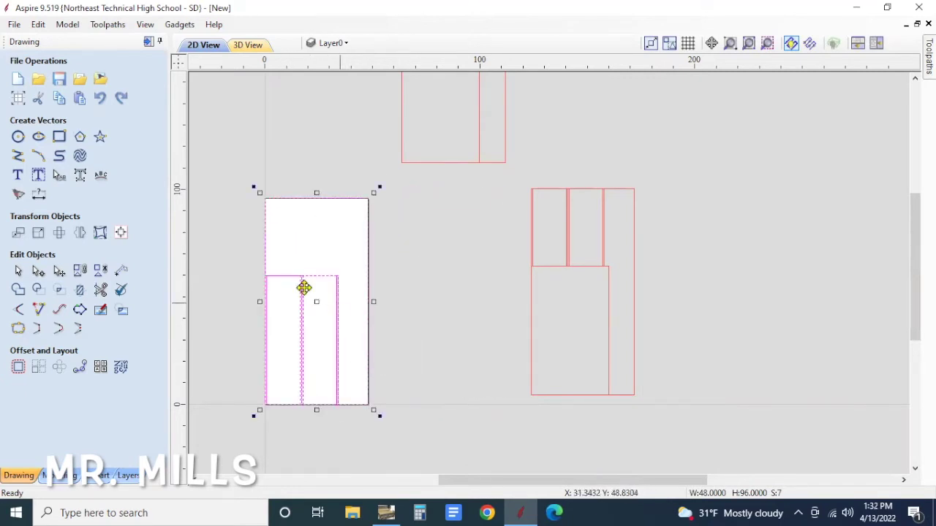
# Shift the sheet layout slightly inward from the material's lower-left corner and delete its outer 48 x 96 inch outline
pyautogui.scroll(5, 300, 380)
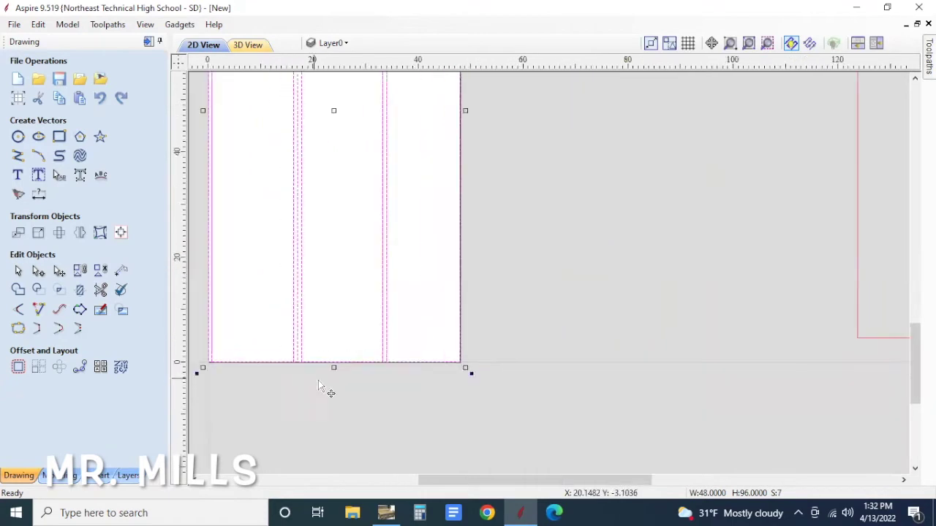
pyautogui.scroll(7, 289, 337)
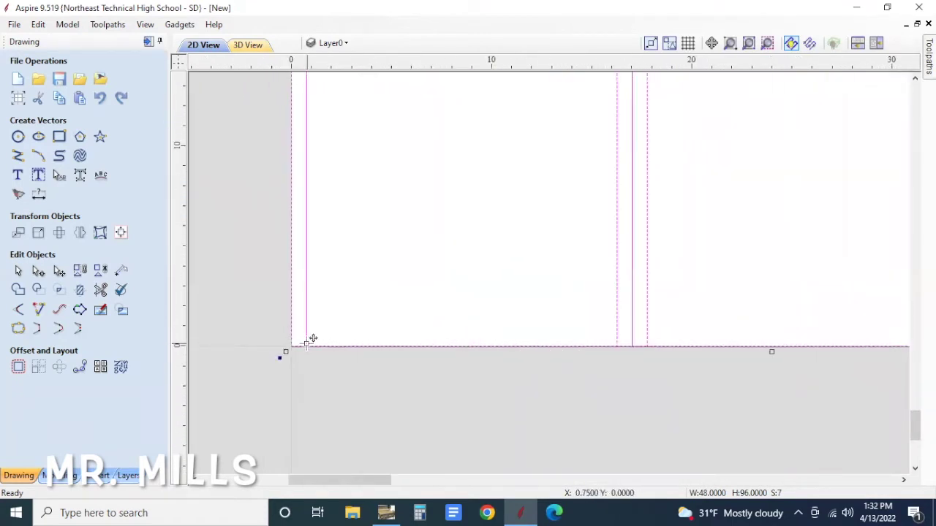
pyautogui.moveTo(315, 340); pyautogui.dragTo(316, 337)
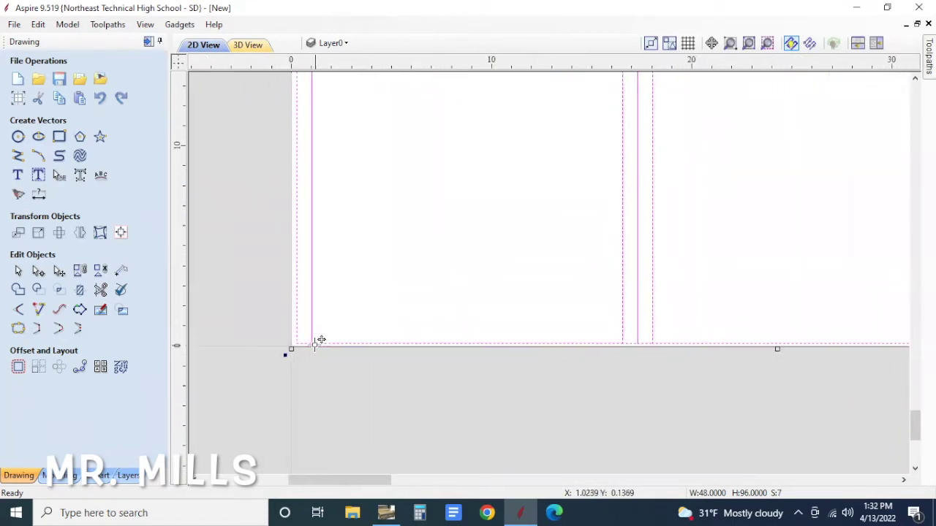
pyautogui.press('Left')
pyautogui.scroll(-3, 373, 413)
pyautogui.click(375, 372)
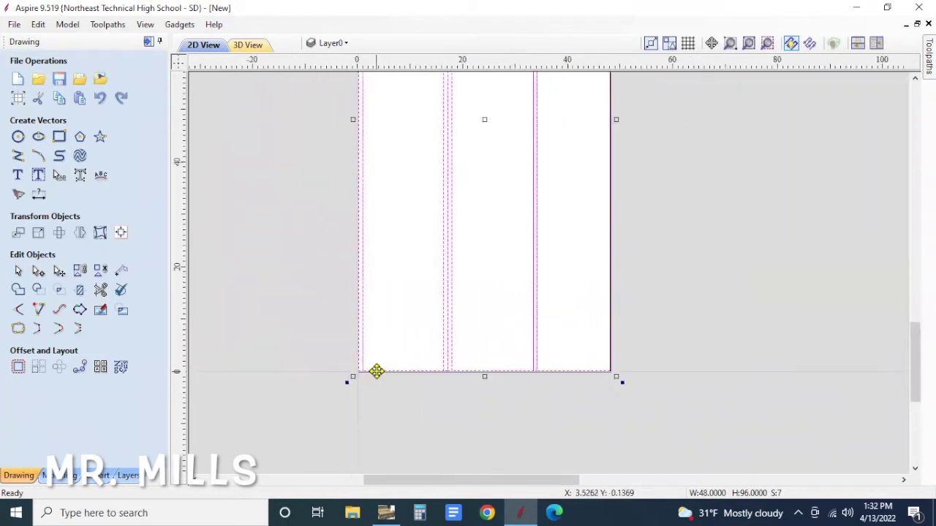
pyautogui.scroll(-4, 518, 224)
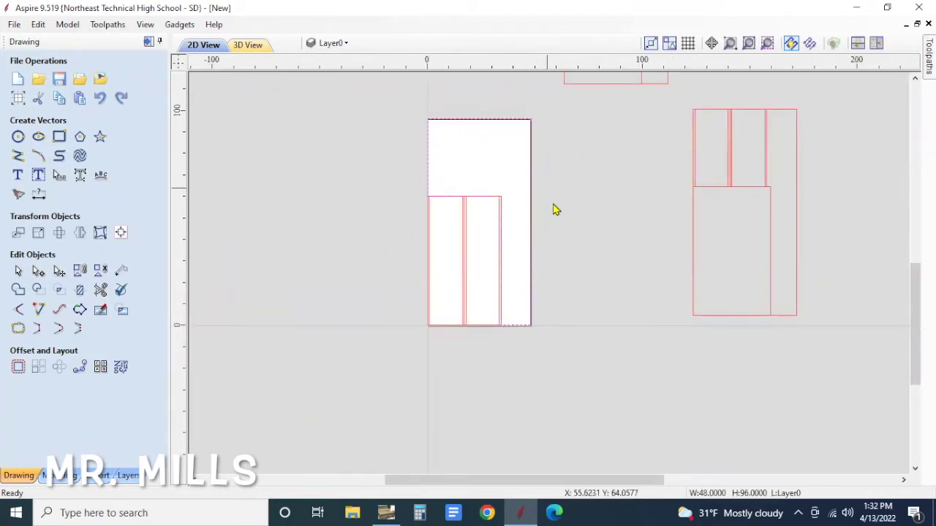
# Examine the shared edge between the two long side parts along its full length
pyautogui.scroll(6, 483, 200)
pyautogui.scroll(6, 434, 223)
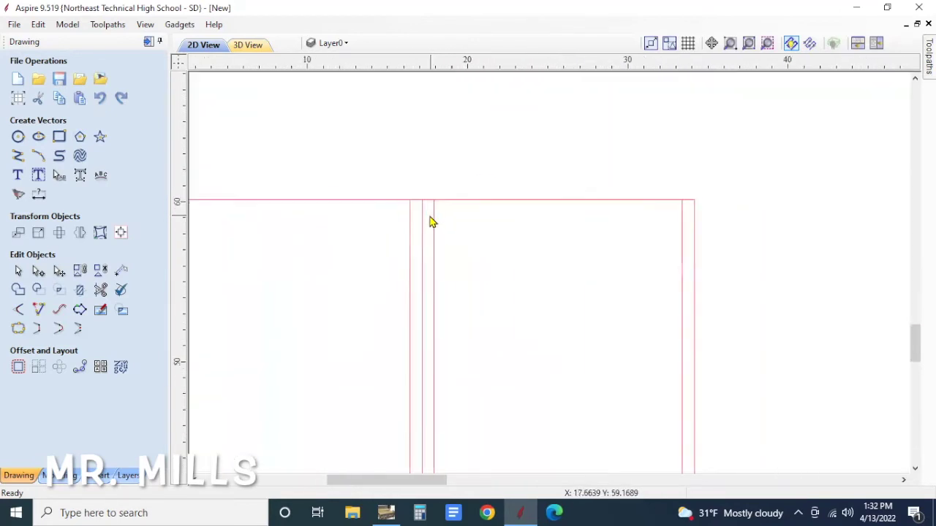
pyautogui.scroll(-12, 437, 266)
pyautogui.scroll(7, 314, 287)
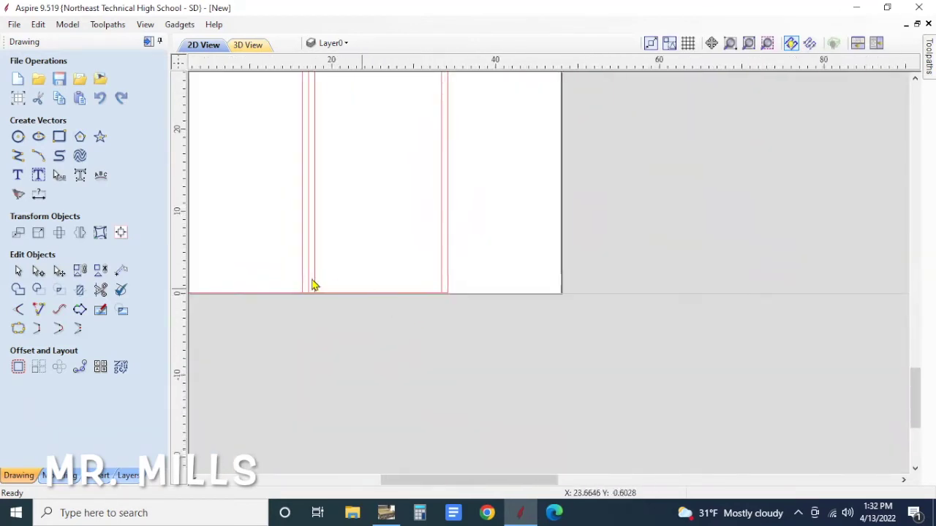
pyautogui.scroll(-3, 338, 317)
pyautogui.scroll(-4, 341, 303)
pyautogui.scroll(4, 366, 131)
pyautogui.scroll(-2, 366, 117)
pyautogui.scroll(4, 406, 182)
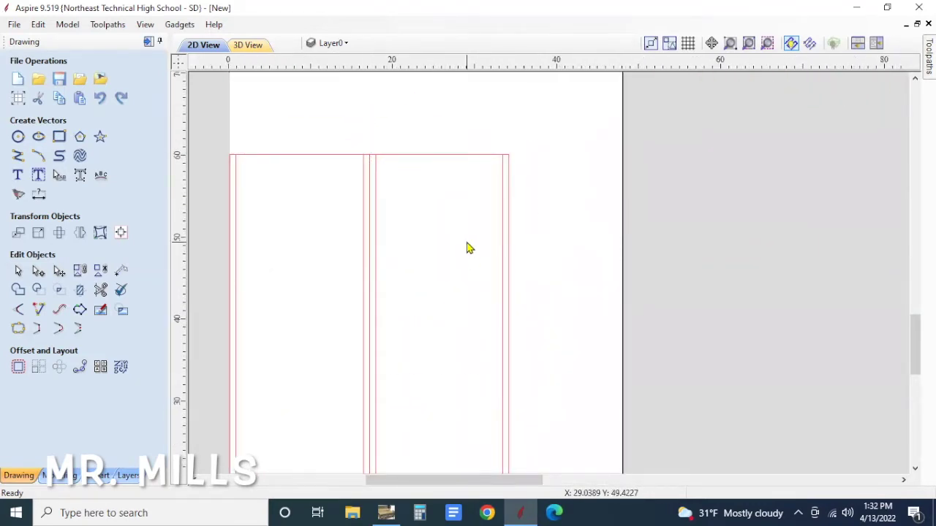
# Select the second side part with its edge strips and nudge it right, away from the first side part
pyautogui.scroll(-2, 465, 238)
pyautogui.moveTo(416, 172); pyautogui.dragTo(520, 454)
pyautogui.scroll(3, 379, 404)
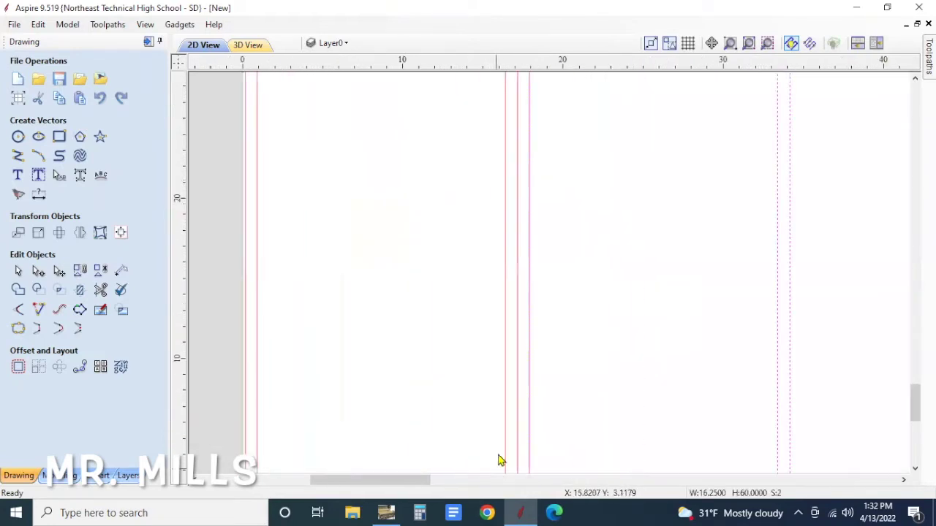
pyautogui.scroll(-3, 503, 418)
pyautogui.scroll(2, 513, 466)
pyautogui.scroll(2, 513, 437)
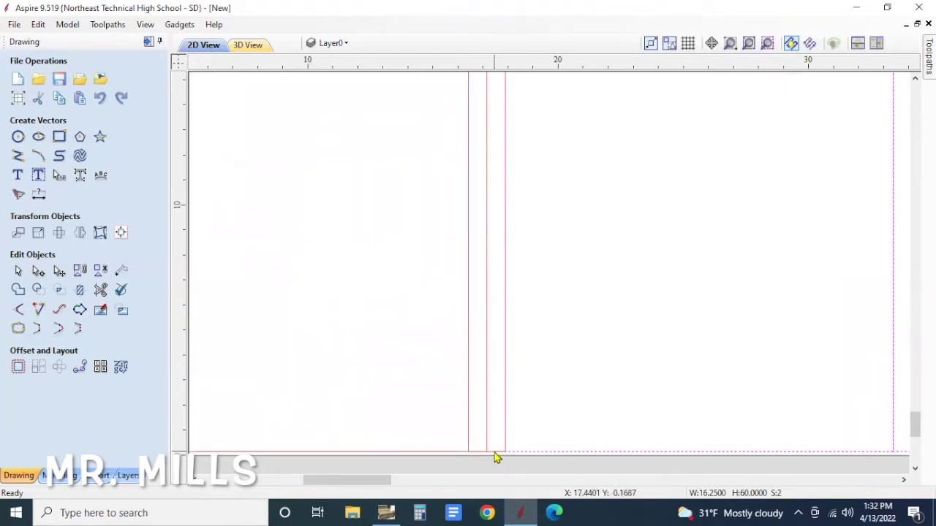
pyautogui.press('Right')
pyautogui.press('Right')
pyautogui.press('Right')
pyautogui.press('Right')
pyautogui.press('Right')
pyautogui.press('Right')
pyautogui.press('Right')
pyautogui.press('Right')
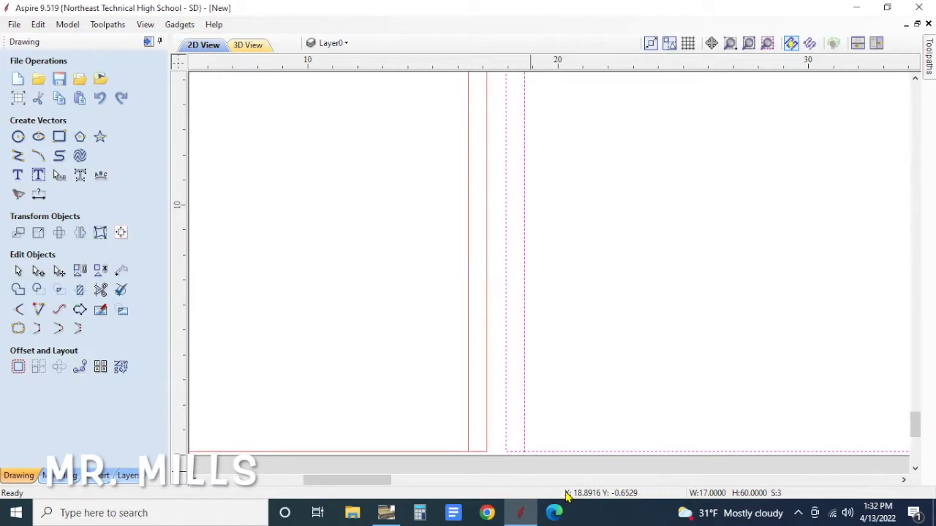
pyautogui.scroll(-5, 482, 359)
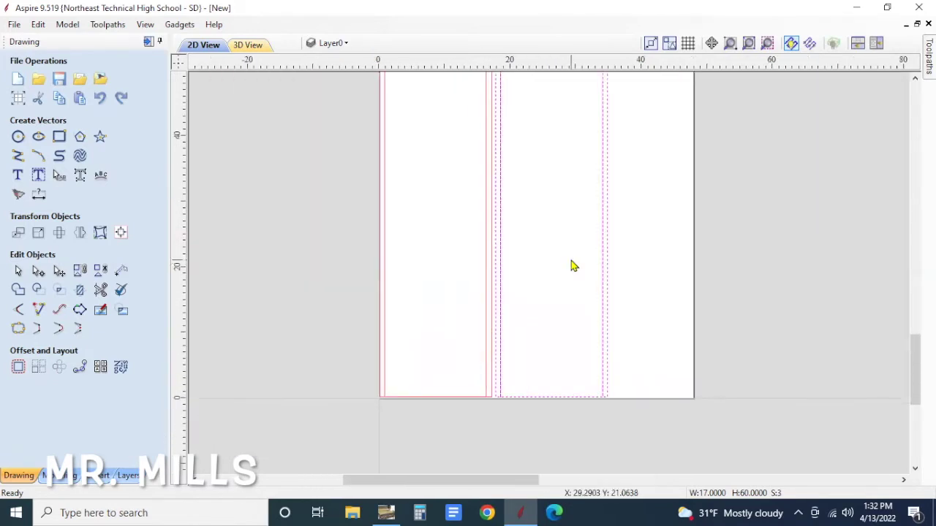
pyautogui.click(727, 212)
pyautogui.scroll(-1, 516, 101)
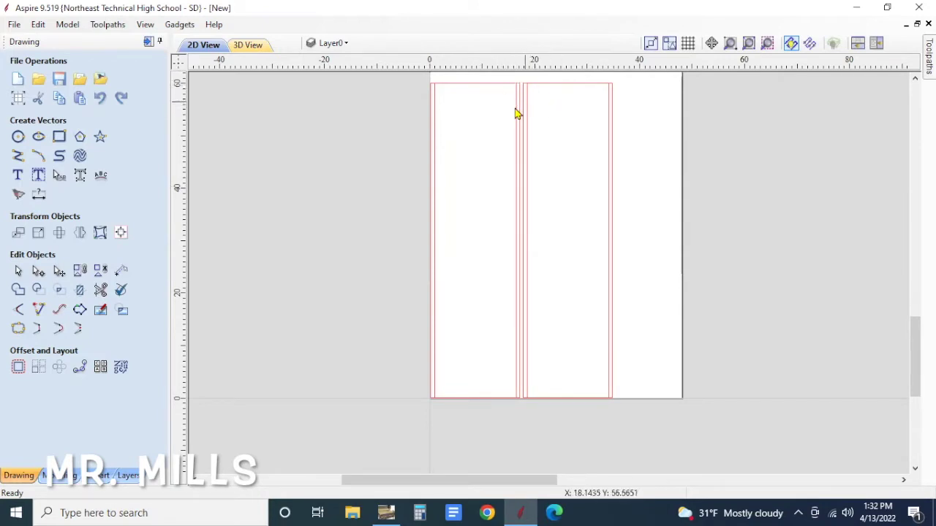
# Stretch the second side part's panel rectangle rightward to its strip's outer edge, making it 16.25 inches wide
pyautogui.scroll(-3, 485, 117)
pyautogui.scroll(3, 484, 98)
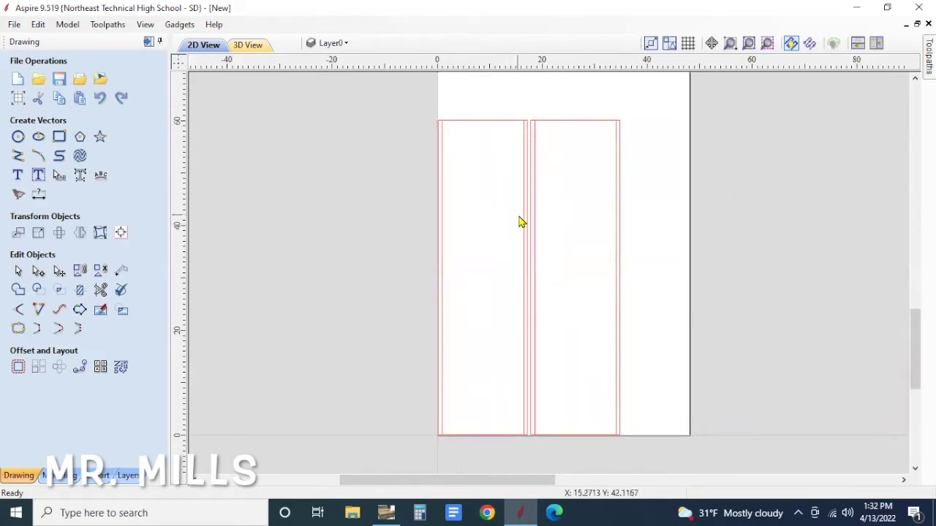
pyautogui.click(510, 122)
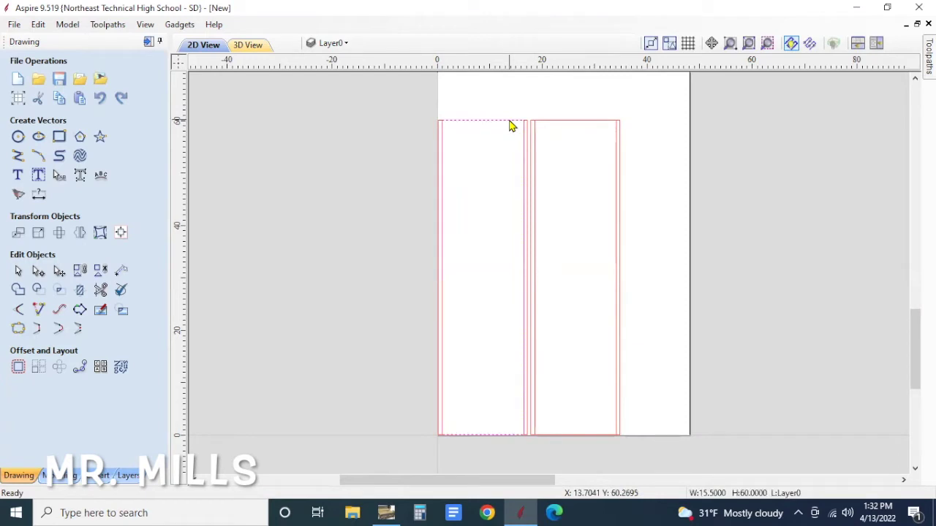
pyautogui.click(559, 125)
pyautogui.click(569, 125)
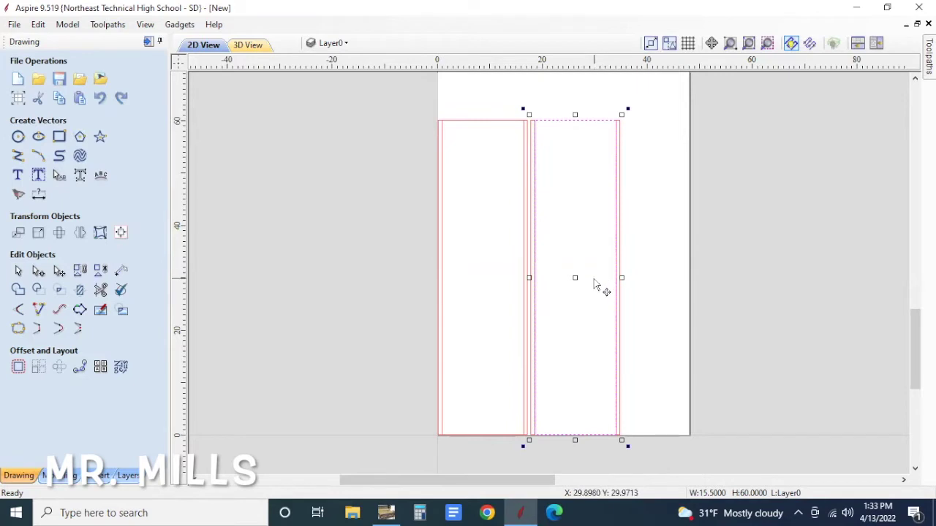
pyautogui.scroll(1, 636, 294)
pyautogui.scroll(4, 636, 294)
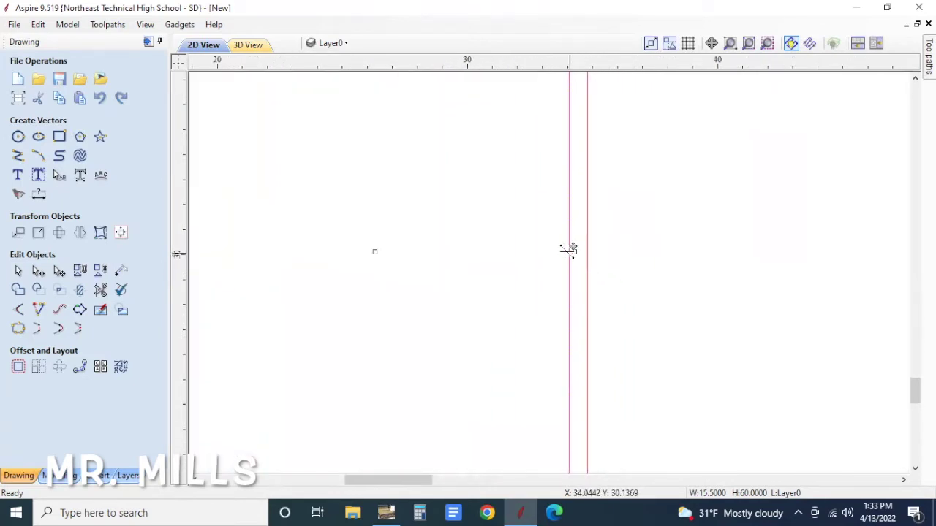
pyautogui.scroll(-5, 572, 251)
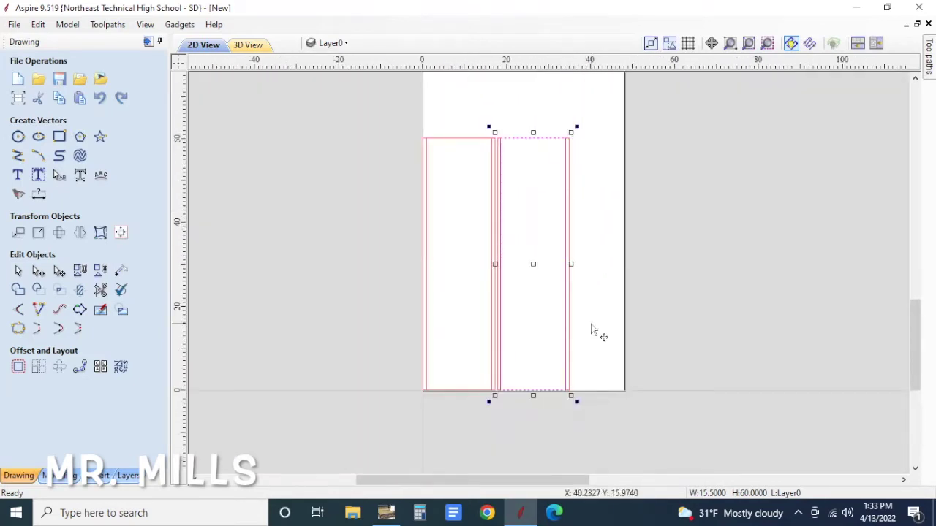
pyautogui.scroll(5, 577, 266)
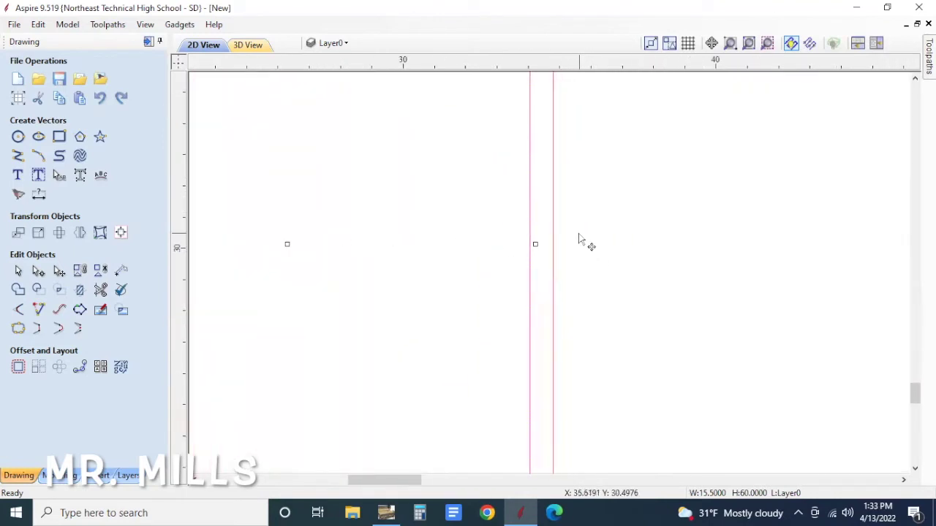
pyautogui.moveTo(492, 253); pyautogui.dragTo(533, 251)
pyautogui.scroll(-3, 544, 280)
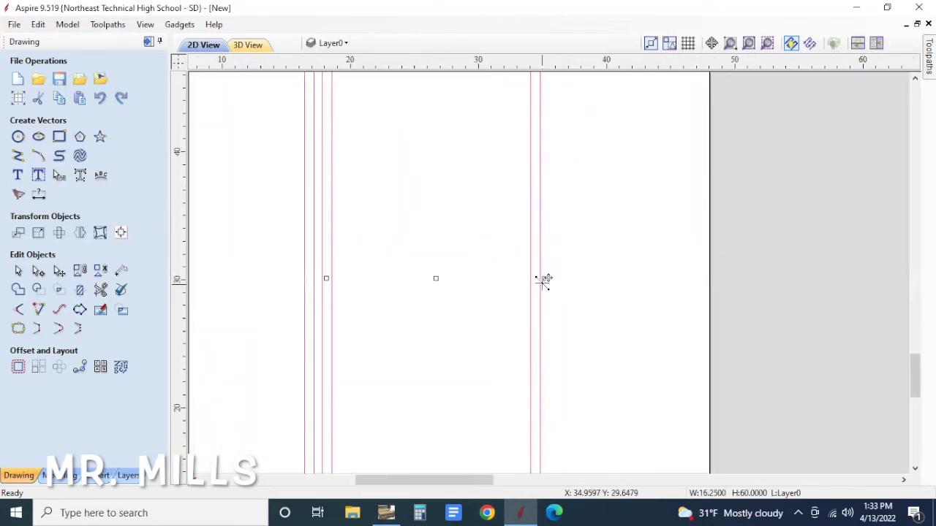
# Extend the second part's panel rectangle leftward to the outer edge of its left strip, making it 17 inches wide
pyautogui.scroll(-3, 544, 280)
pyautogui.scroll(3, 543, 115)
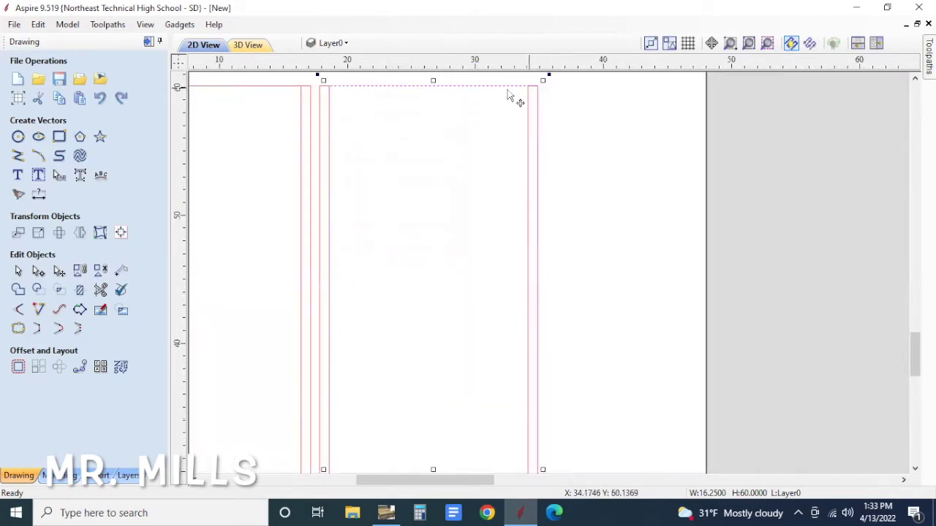
pyautogui.scroll(-1, 422, 365)
pyautogui.scroll(5, 397, 432)
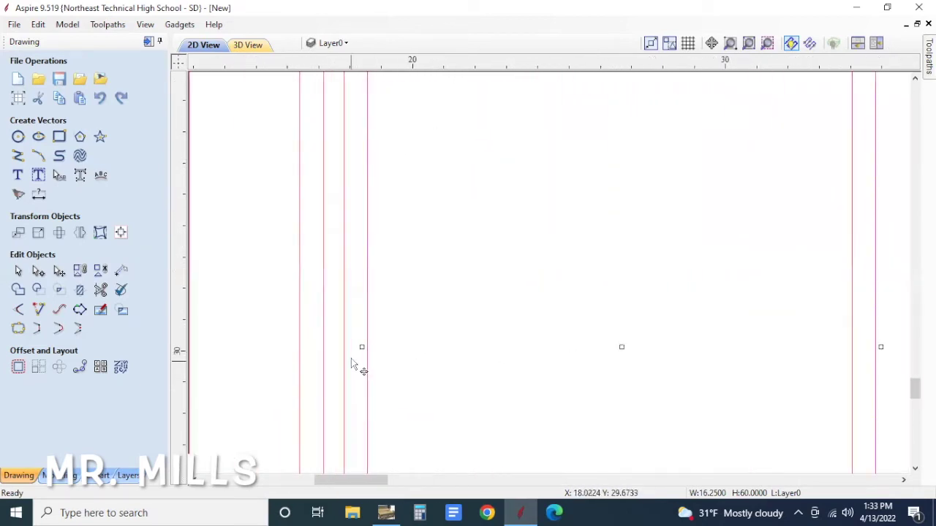
pyautogui.scroll(2, 353, 358)
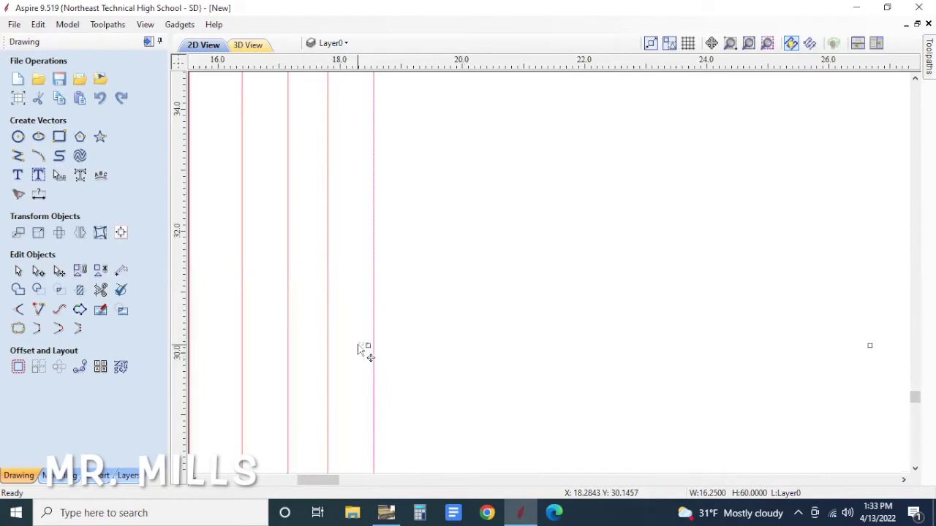
pyautogui.click(365, 350)
pyautogui.click(373, 352)
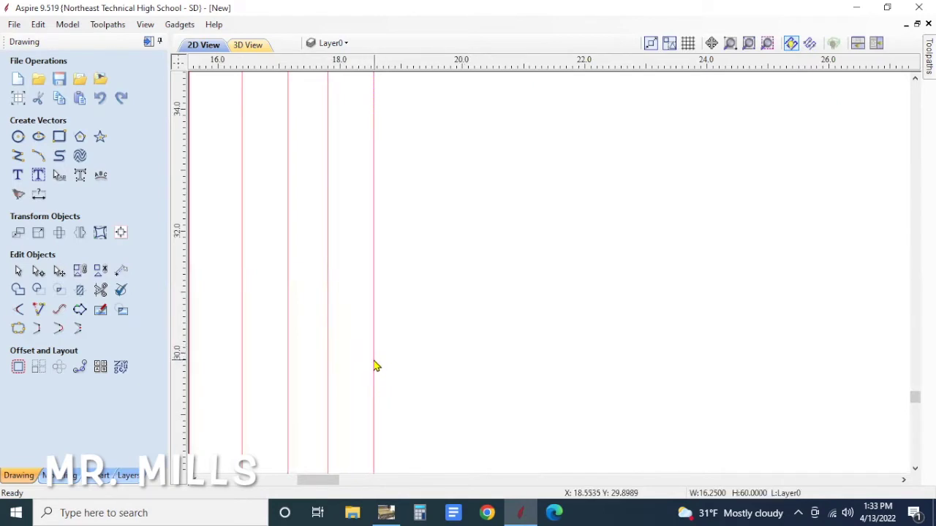
pyautogui.moveTo(369, 347); pyautogui.dragTo(329, 343)
pyautogui.scroll(-5, 382, 315)
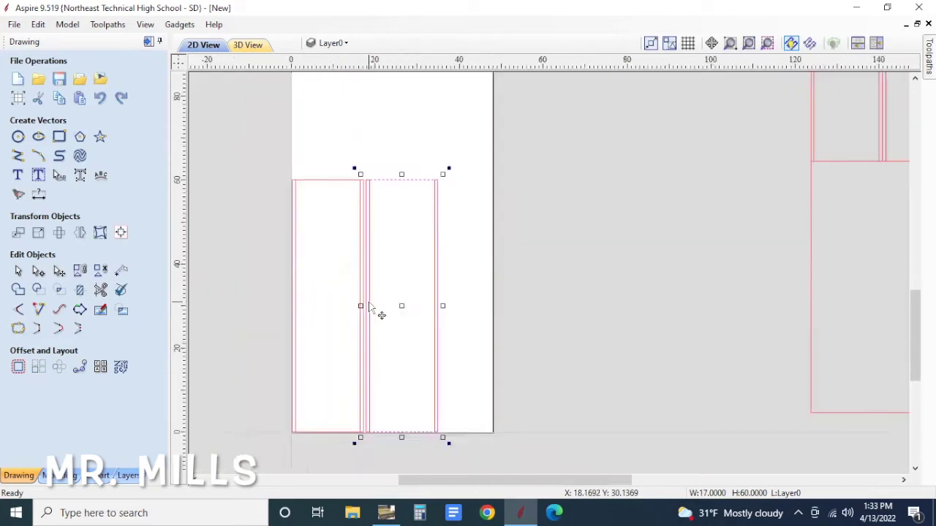
# Stretch the first side part's panel rectangle rightward over its right strip, making it 16.25 inches wide
pyautogui.scroll(1, 367, 243)
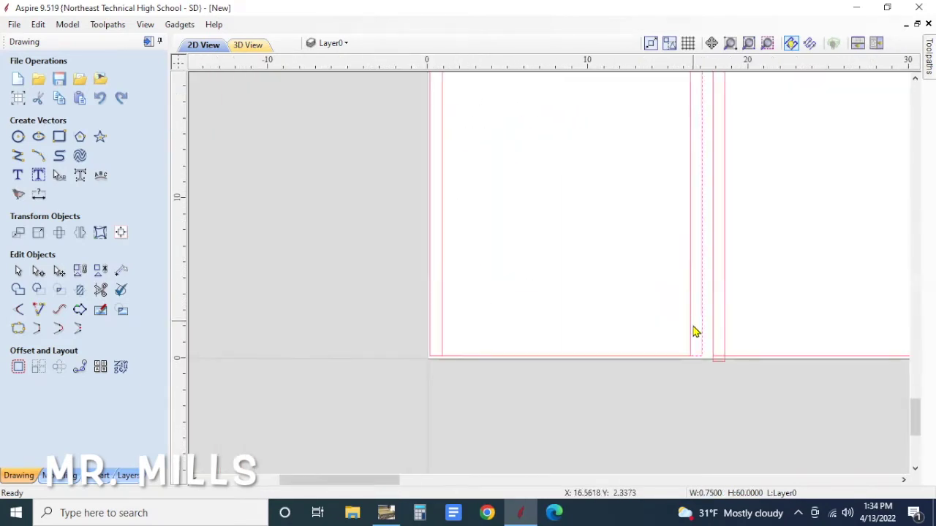
pyautogui.click(695, 342)
pyautogui.click(639, 359)
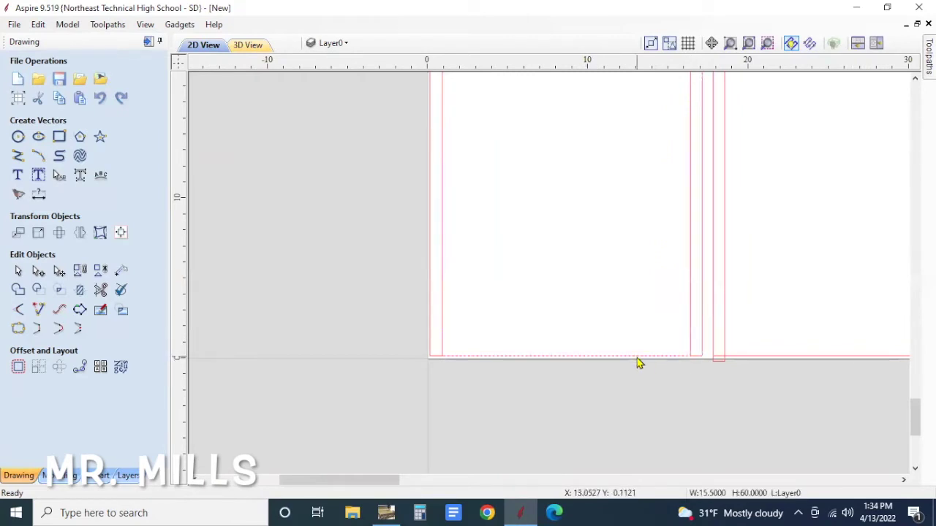
pyautogui.click(636, 361)
pyautogui.scroll(-3, 636, 360)
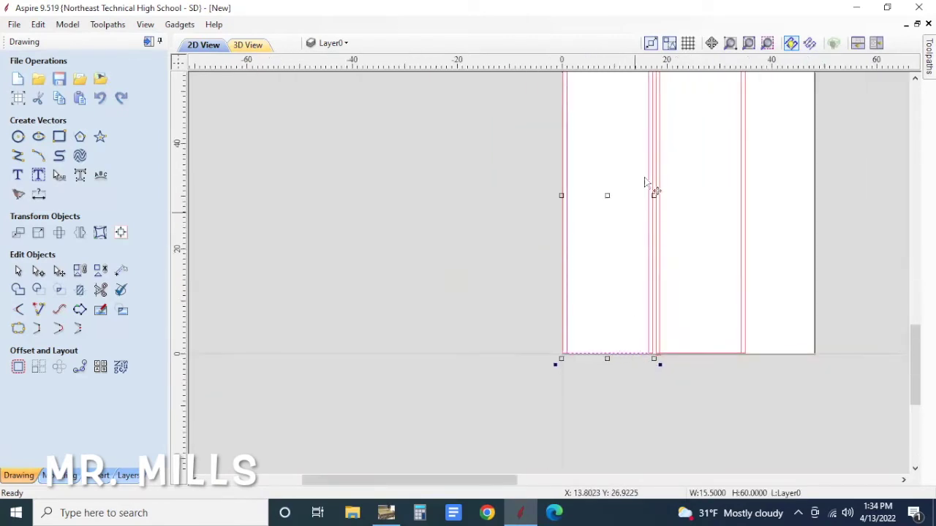
pyautogui.scroll(3, 655, 201)
pyautogui.scroll(2, 655, 201)
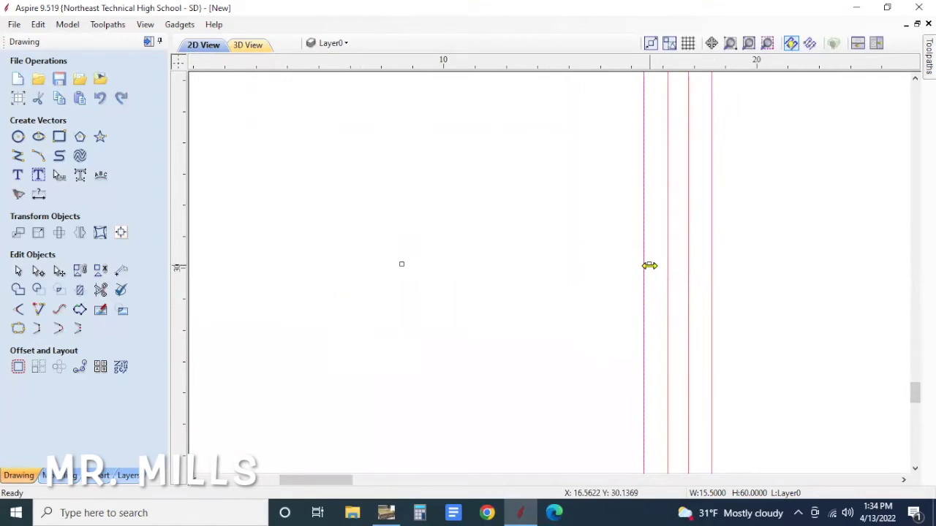
pyautogui.moveTo(649, 267); pyautogui.dragTo(671, 268)
pyautogui.scroll(-3, 658, 292)
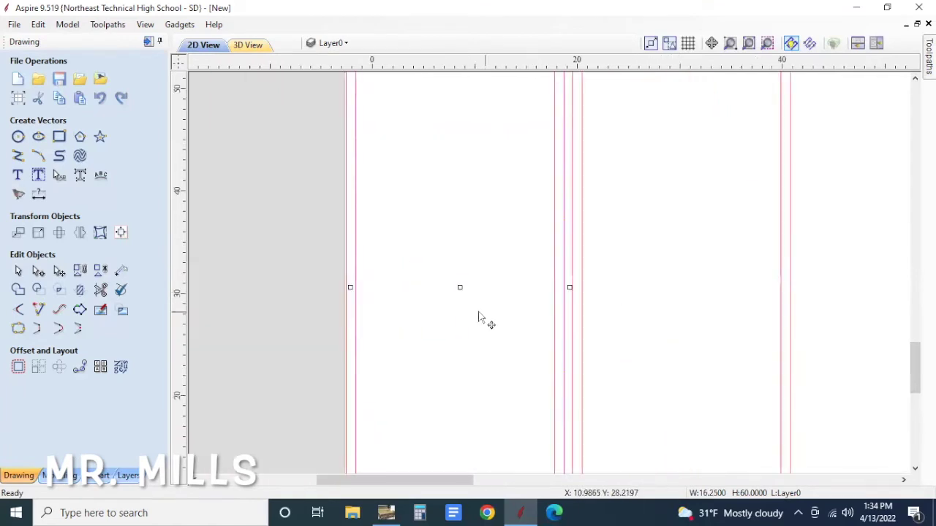
# Extend the first part's panel rectangle leftward to the outer edge of its left strip, making it 17 inches wide
pyautogui.scroll(3, 401, 293)
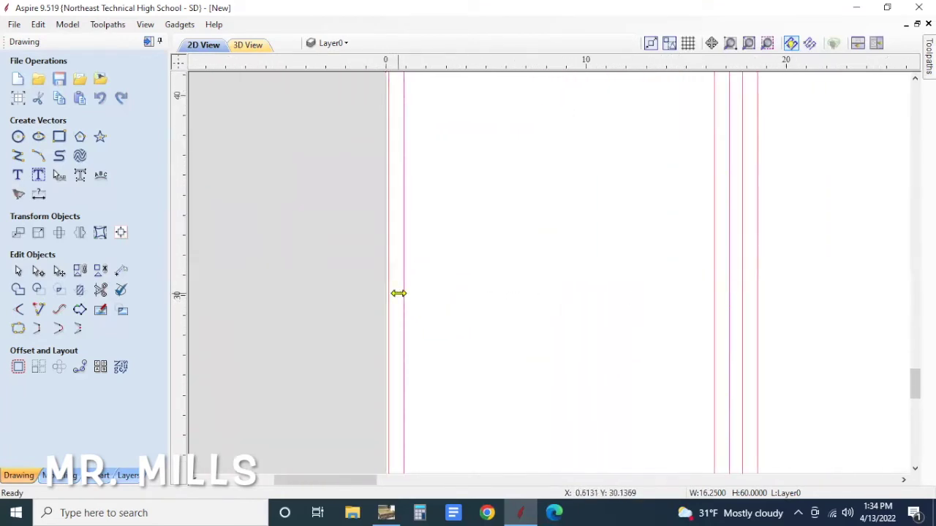
pyautogui.click(390, 293)
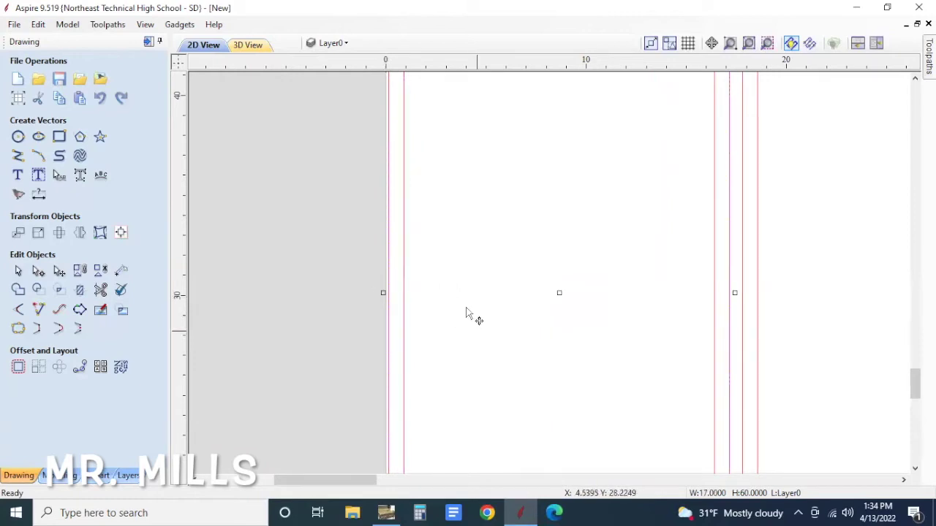
pyautogui.scroll(-4, 456, 310)
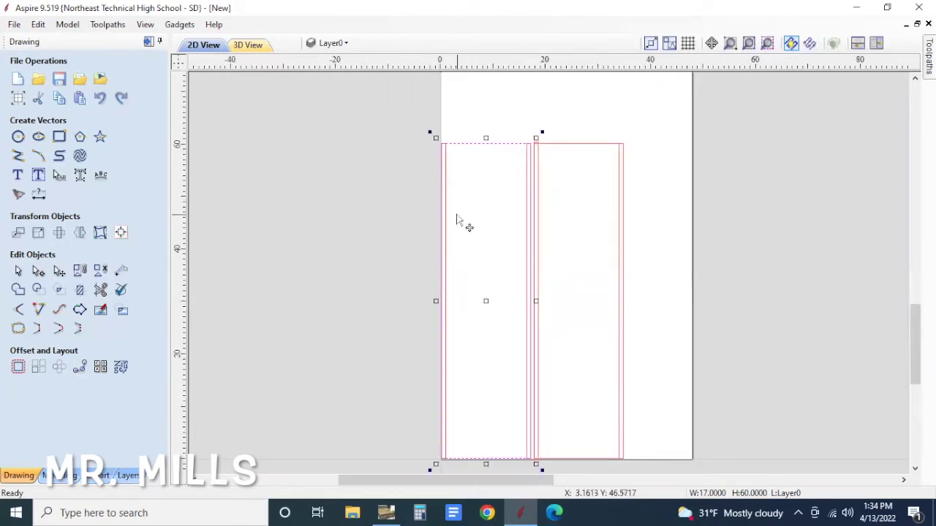
# Extend the upper end of the second side part's left strip past its panel, making the strip 60.3334 inches tall
pyautogui.click(480, 240)
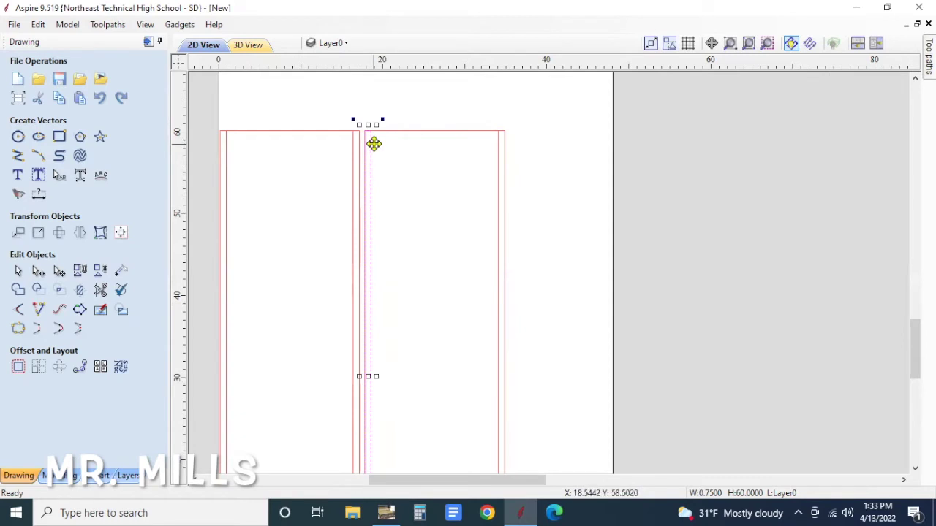
pyautogui.scroll(4, 359, 125)
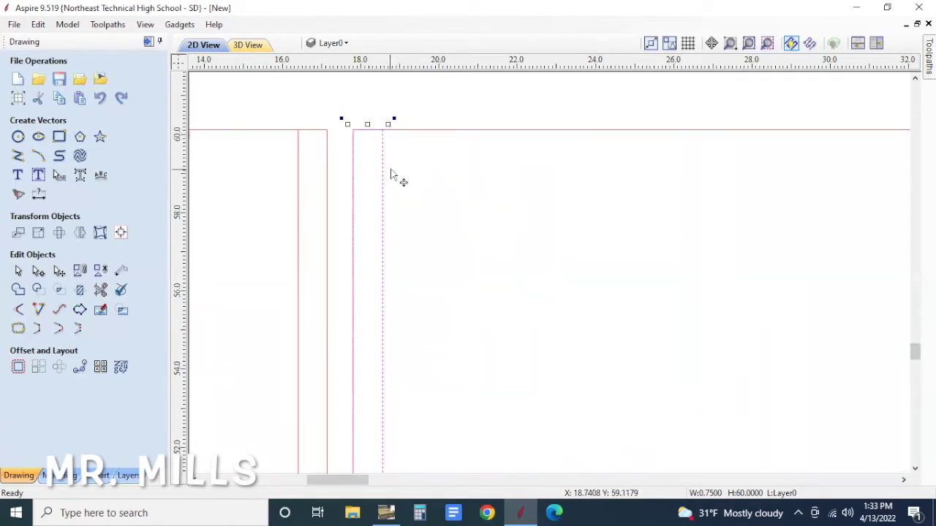
pyautogui.scroll(-5, 392, 171)
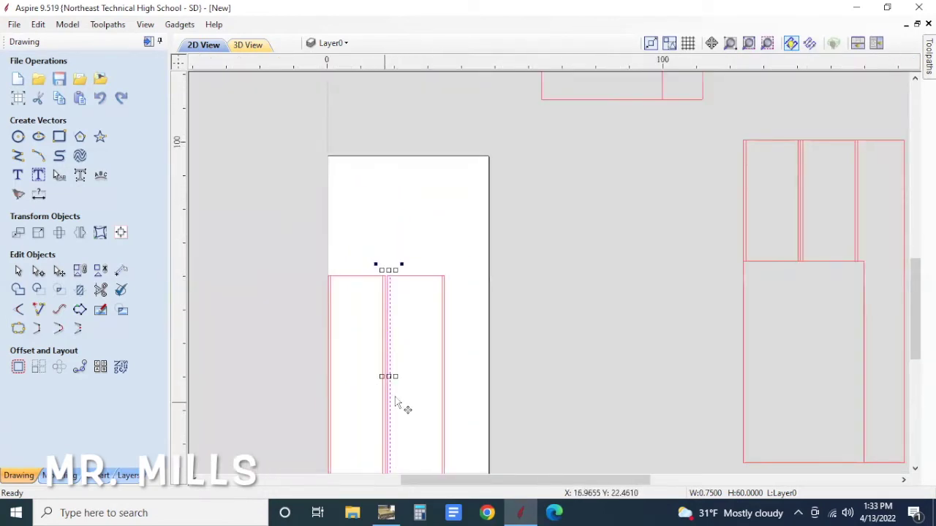
pyautogui.scroll(8, 400, 264)
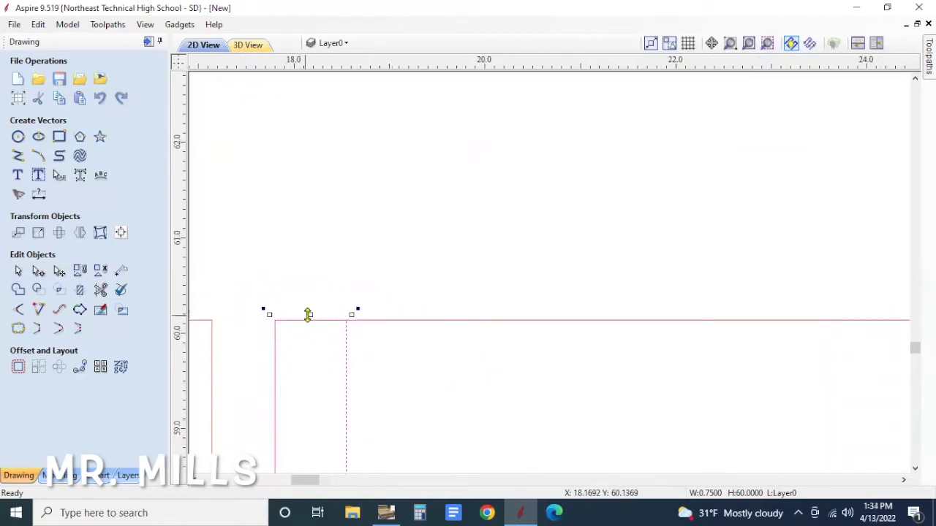
pyautogui.moveTo(309, 316); pyautogui.dragTo(309, 289)
# Extend the lower end of the same strip past the sheet's lower edge, making it 60.6478 inches tall
pyautogui.scroll(-10, 343, 333)
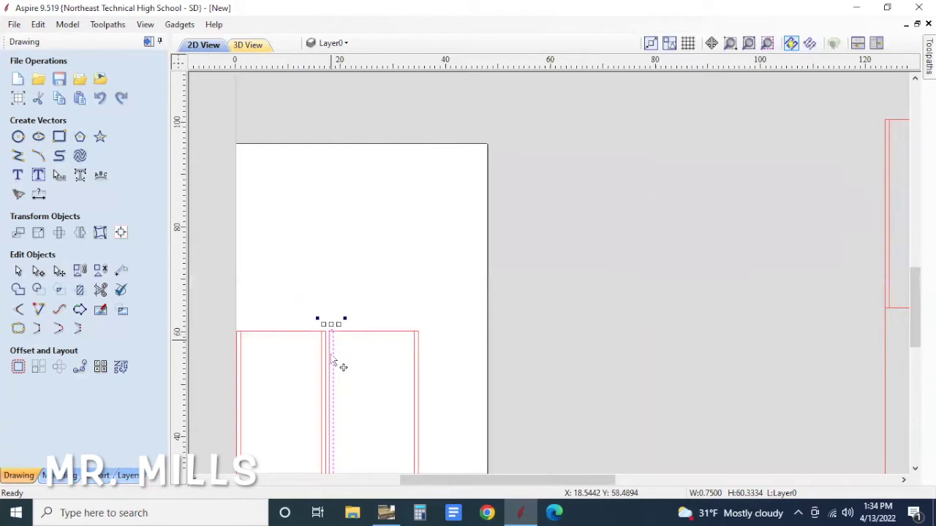
pyautogui.scroll(3, 382, 424)
pyautogui.scroll(10, 409, 435)
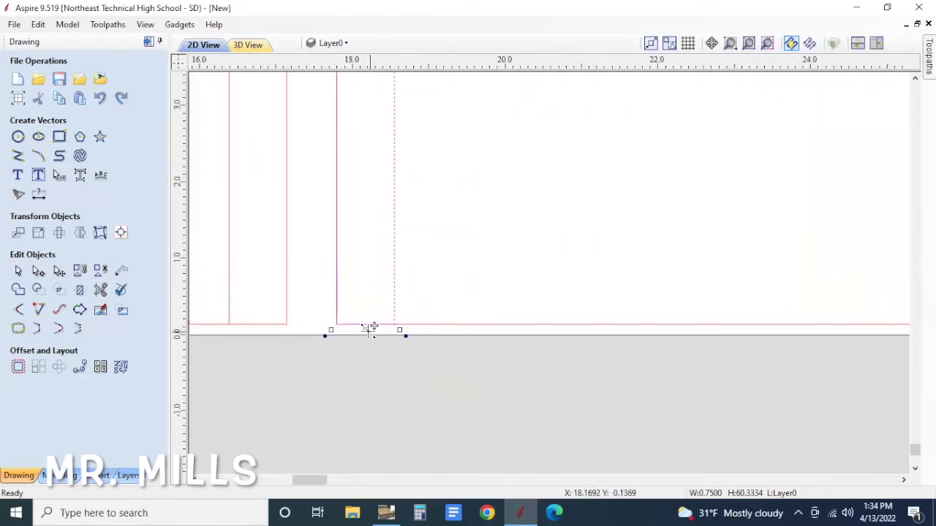
pyautogui.moveTo(366, 330); pyautogui.dragTo(366, 349)
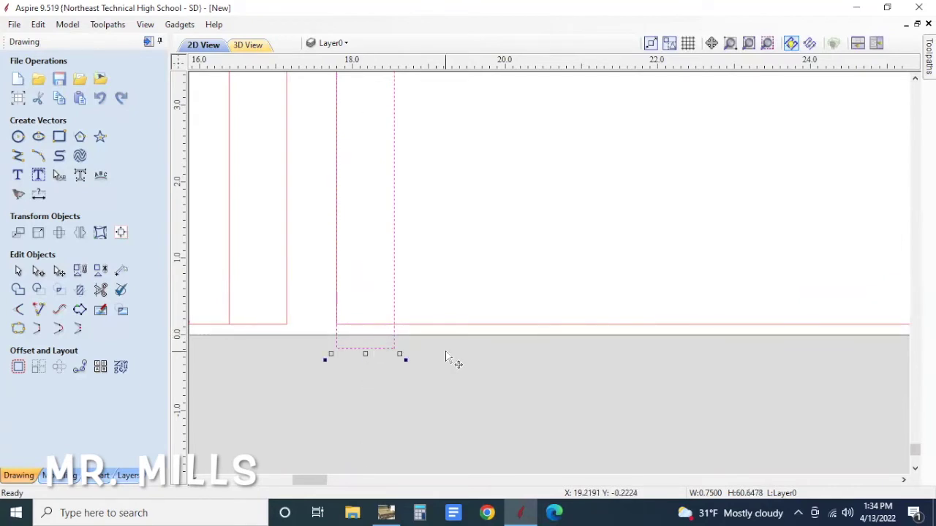
# Select the other three strips together and extend their upper ends past the panels, making them 60.3334 inches tall
pyautogui.scroll(-4, 432, 344)
pyautogui.click(805, 301)
pyautogui.click(364, 306)
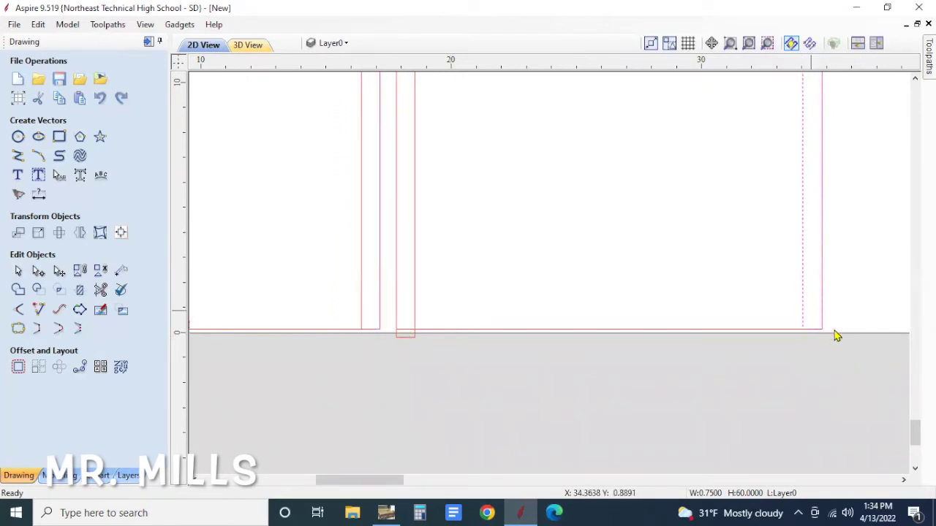
pyautogui.scroll(-3, 812, 325)
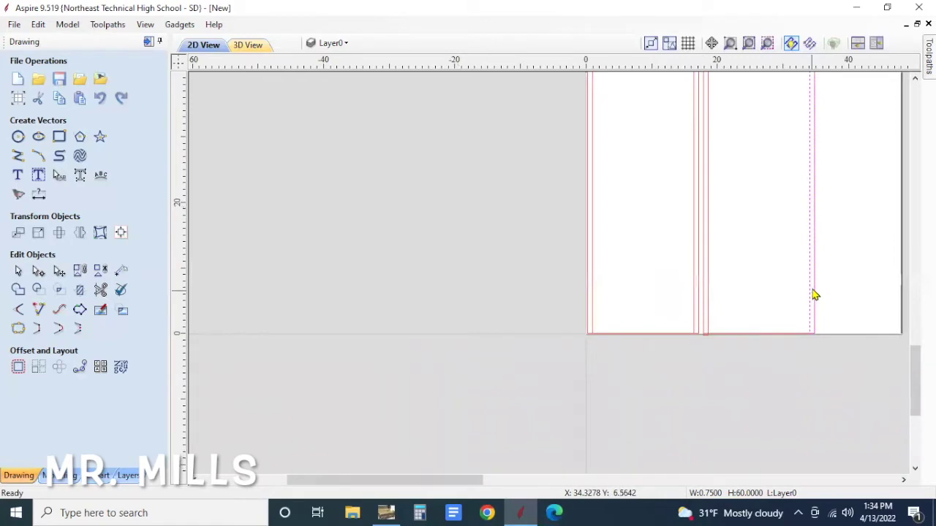
pyautogui.scroll(-1, 698, 324)
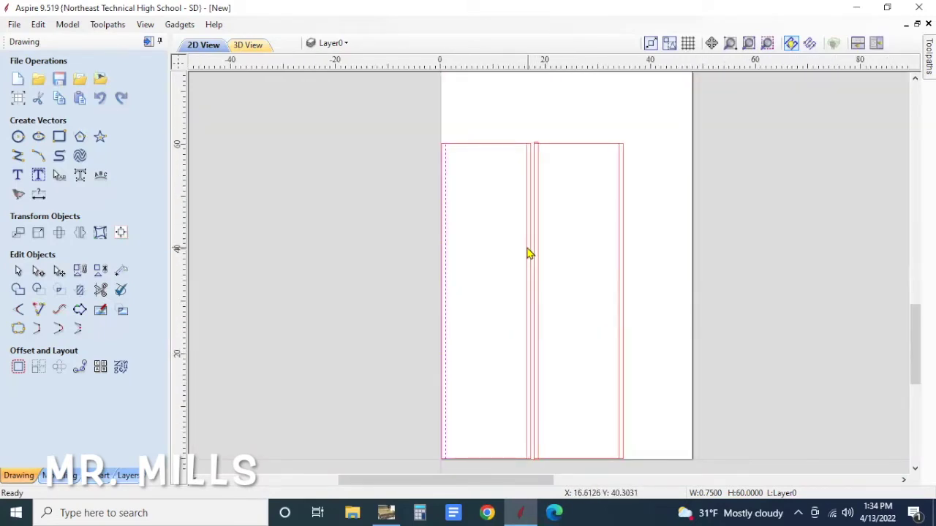
pyautogui.keyDown('shift'); pyautogui.click(526, 257); pyautogui.keyUp('shift')
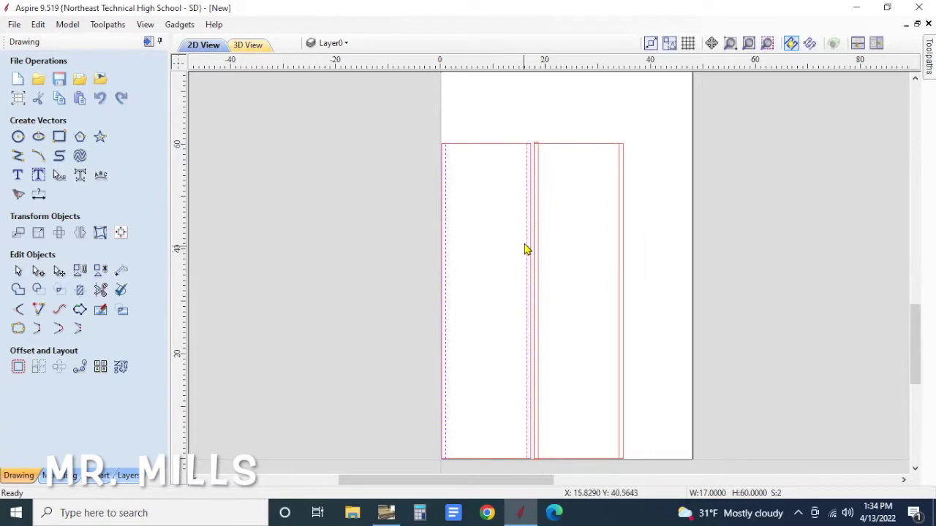
pyautogui.keyDown('shift'); pyautogui.click(620, 216); pyautogui.keyUp('shift')
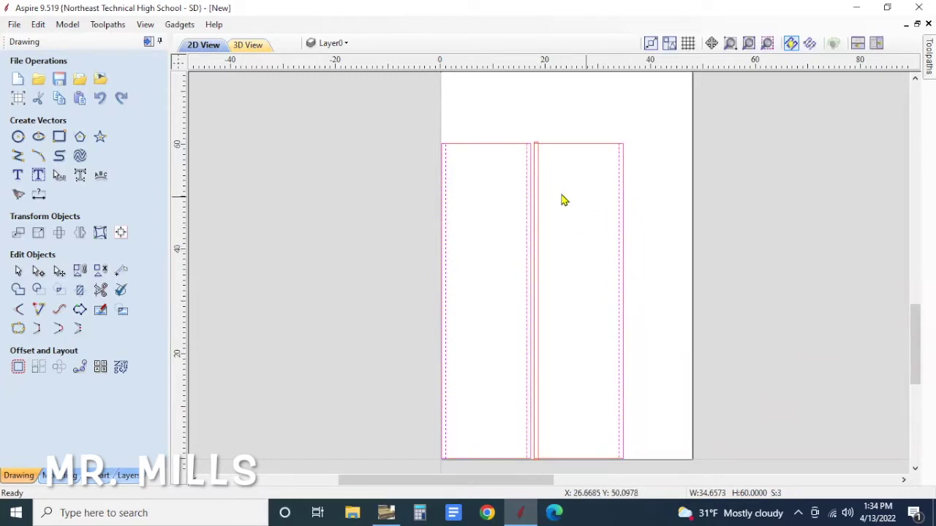
pyautogui.scroll(2, 532, 156)
pyautogui.scroll(2, 531, 156)
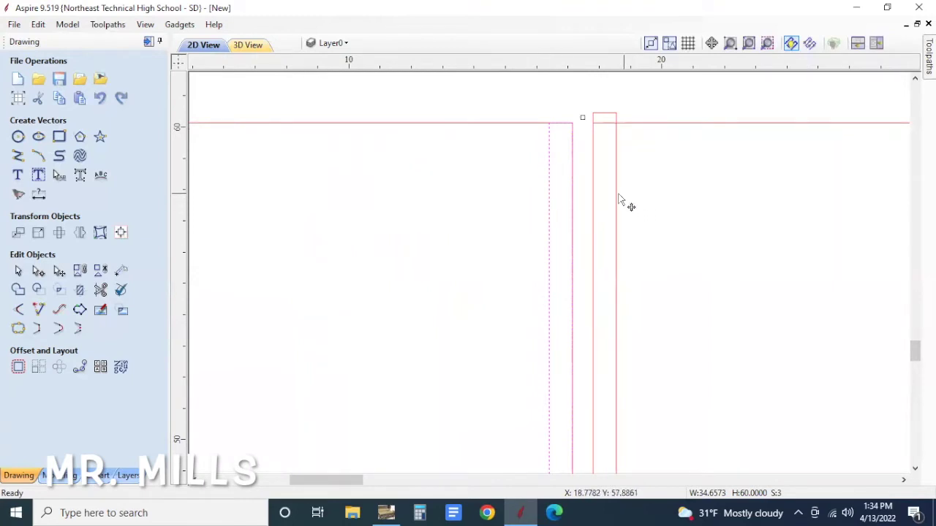
pyautogui.scroll(-3, 587, 211)
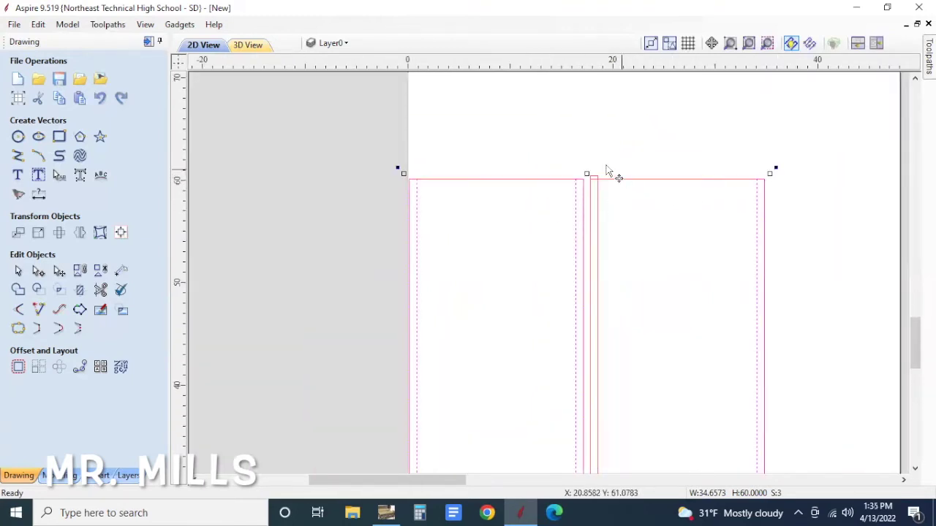
pyautogui.scroll(5, 606, 197)
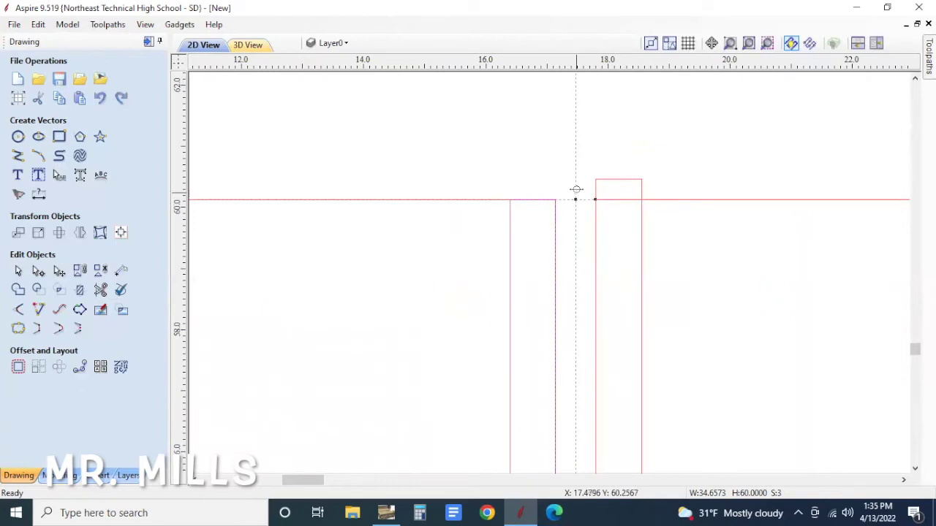
pyautogui.scroll(-4, 633, 241)
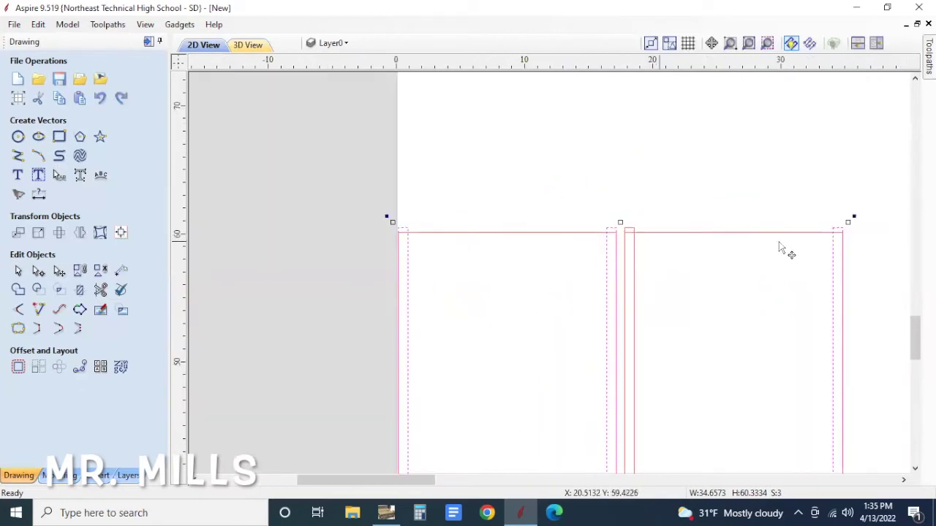
# Extend the lower ends of the three selected strips past the sheet's lower edge, making them 60.6478 inches tall
pyautogui.scroll(-5, 690, 255)
pyautogui.scroll(3, 616, 378)
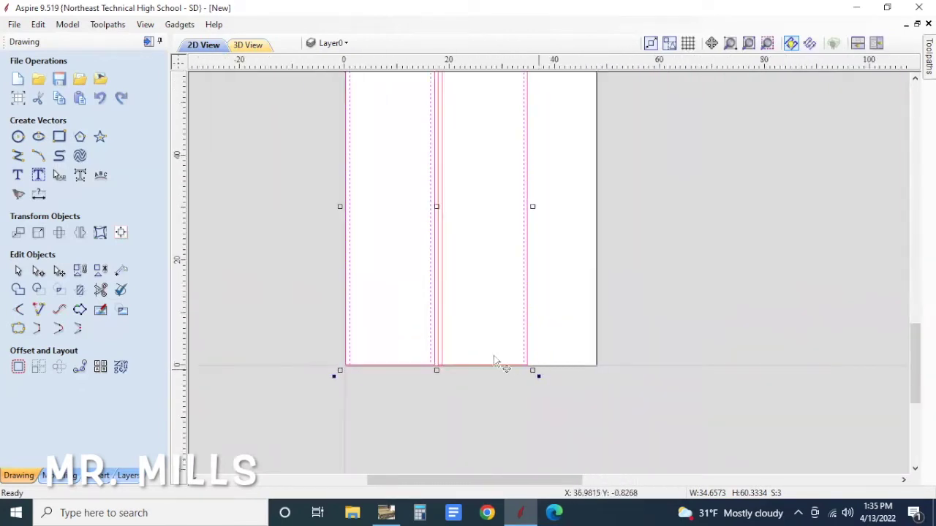
pyautogui.scroll(4, 445, 380)
pyautogui.moveTo(432, 326); pyautogui.dragTo(432, 335)
pyautogui.scroll(-3, 472, 378)
pyautogui.scroll(-1, 472, 382)
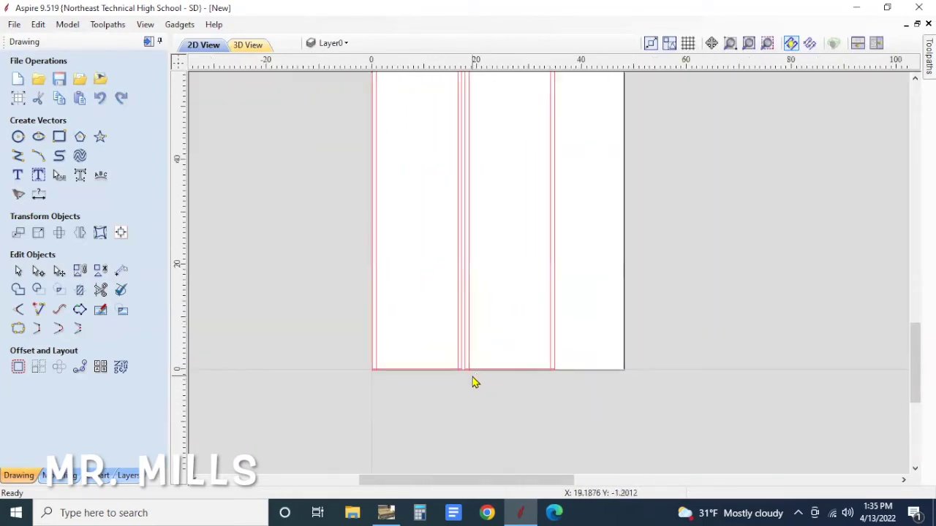
# Examine how the four strips overhang the upper and lower ends of both side panels
pyautogui.scroll(3, 540, 363)
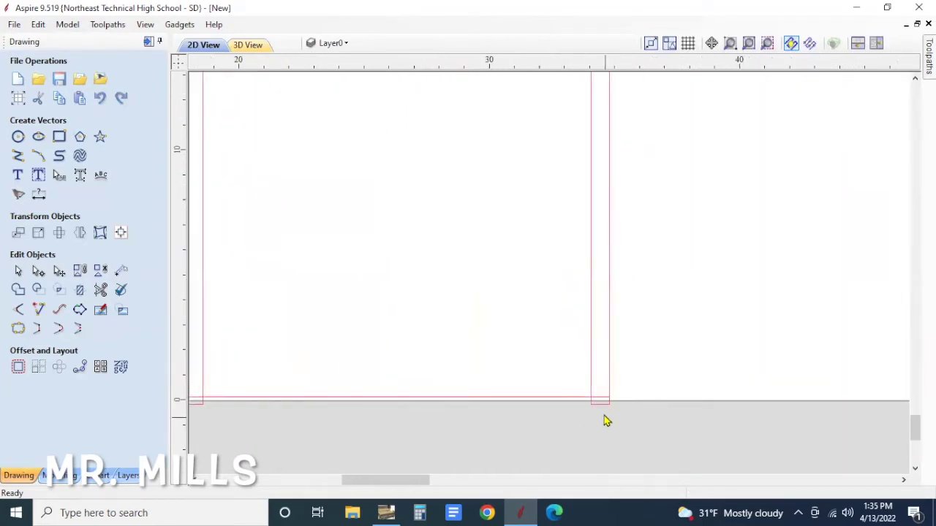
pyautogui.scroll(-2, 401, 395)
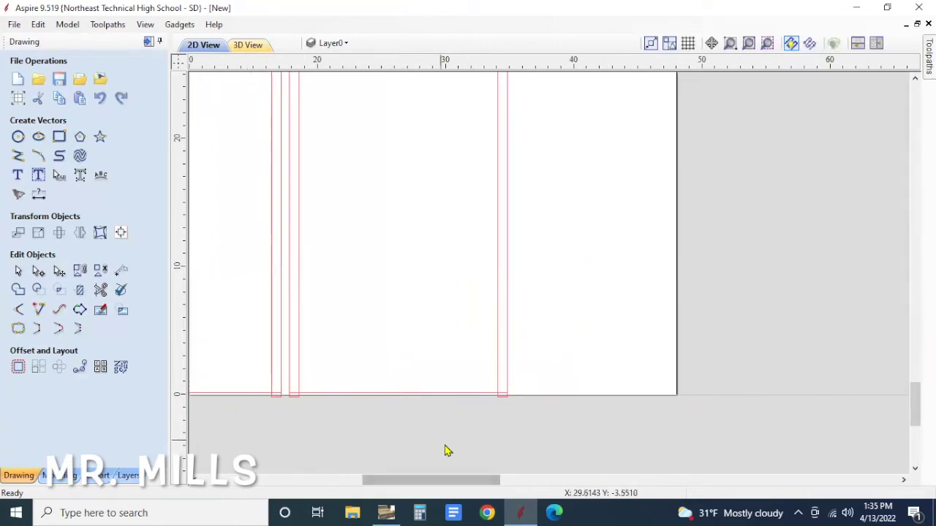
pyautogui.scroll(-3, 401, 359)
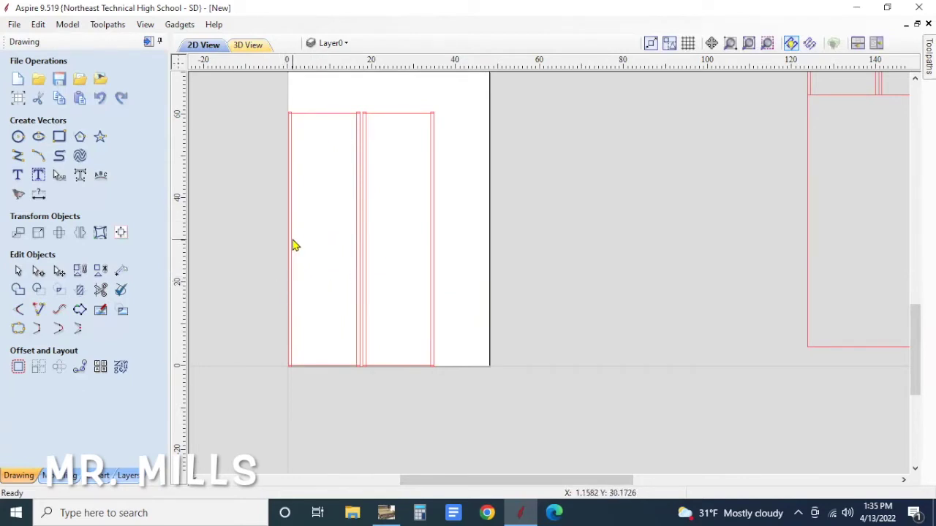
pyautogui.scroll(-2, 300, 250)
pyautogui.scroll(3, 320, 273)
pyautogui.scroll(-2, 320, 279)
pyautogui.scroll(2, 284, 260)
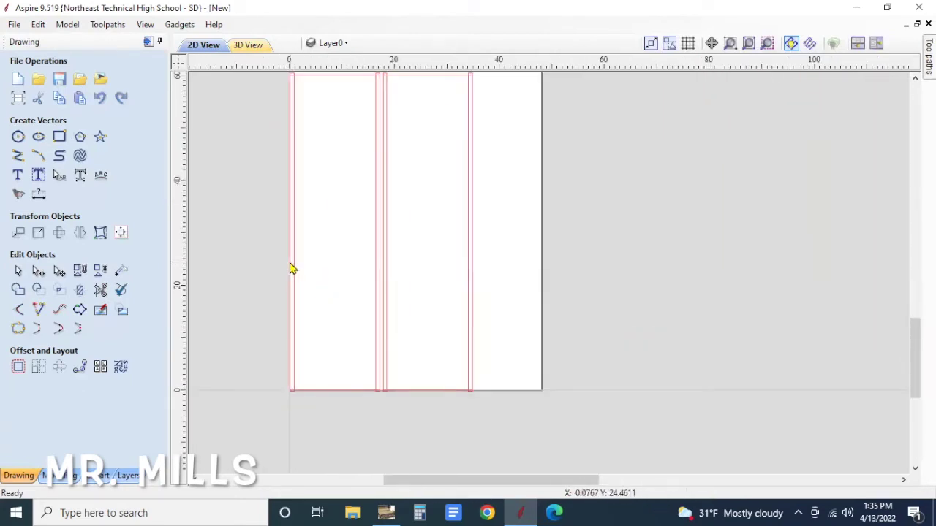
pyautogui.scroll(-1, 289, 269)
pyautogui.scroll(1, 321, 146)
pyautogui.scroll(1, 327, 147)
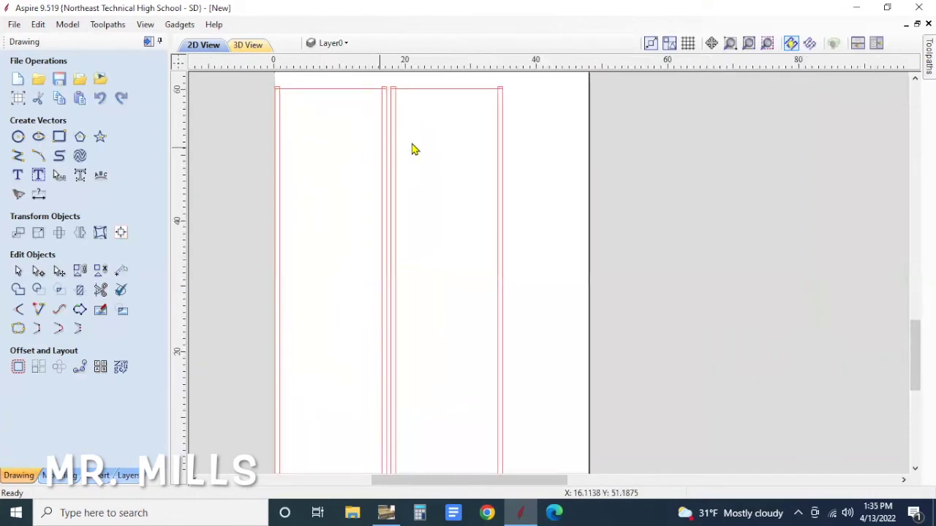
pyautogui.scroll(-2, 400, 158)
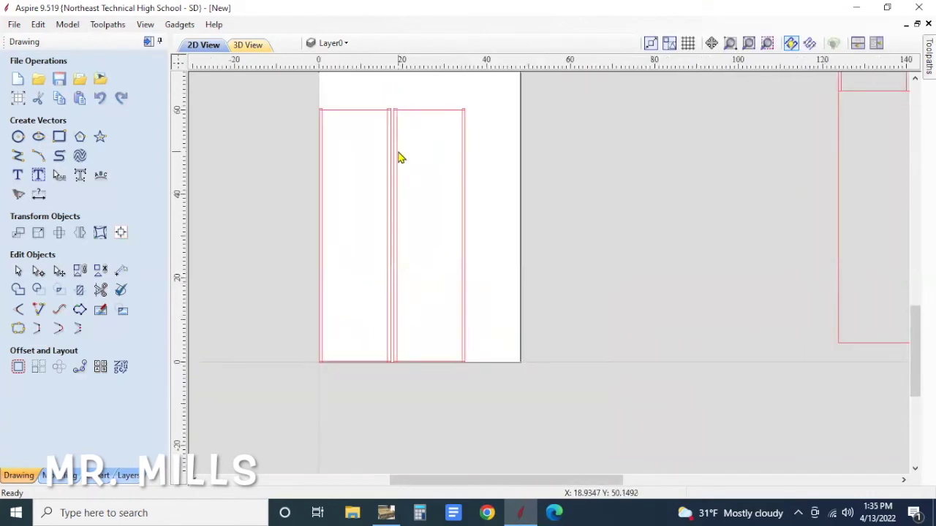
# Move all four strips of the two side parts to a new layer named Rabbets and hide that layer
pyautogui.click(325, 265)
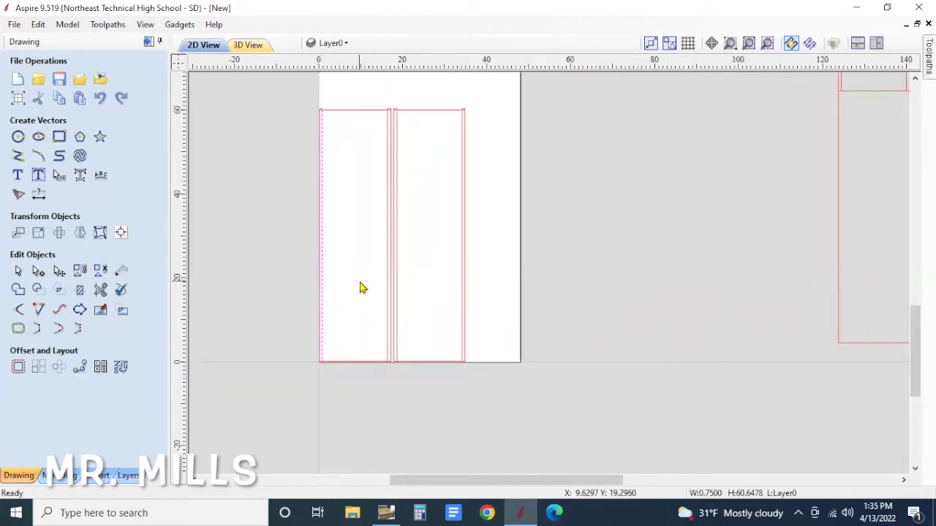
pyautogui.keyDown('shift'); pyautogui.click(391, 271); pyautogui.keyUp('shift')
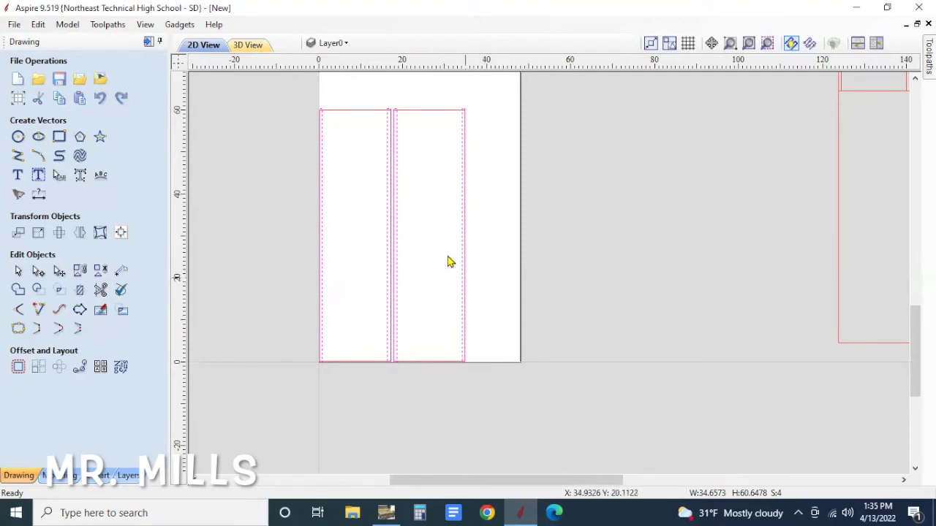
pyautogui.rightClick(398, 223)
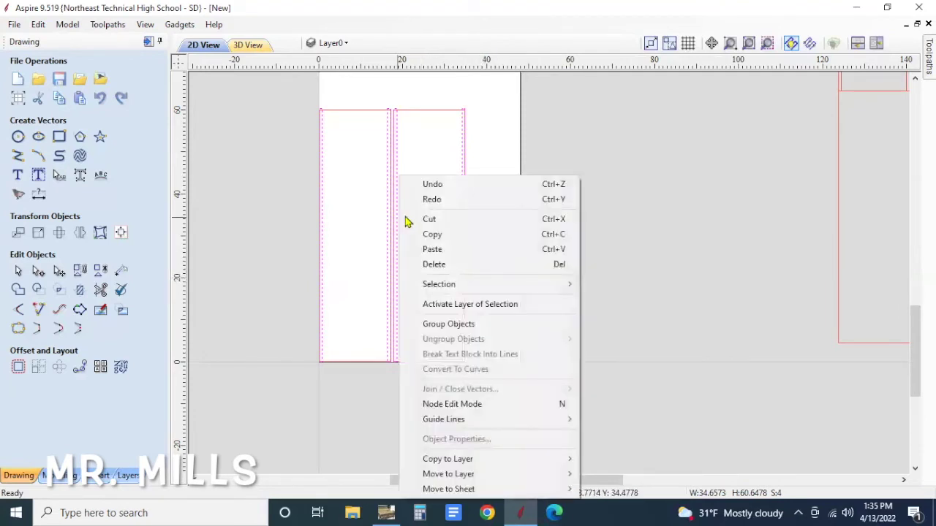
pyautogui.moveTo(491, 473)
pyautogui.click(607, 509)
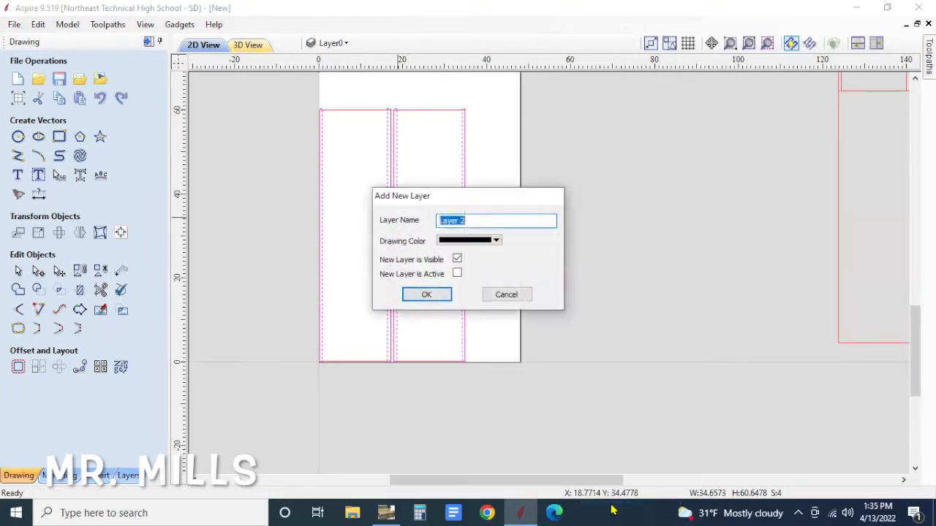
pyautogui.write('R')
pyautogui.press('Return')
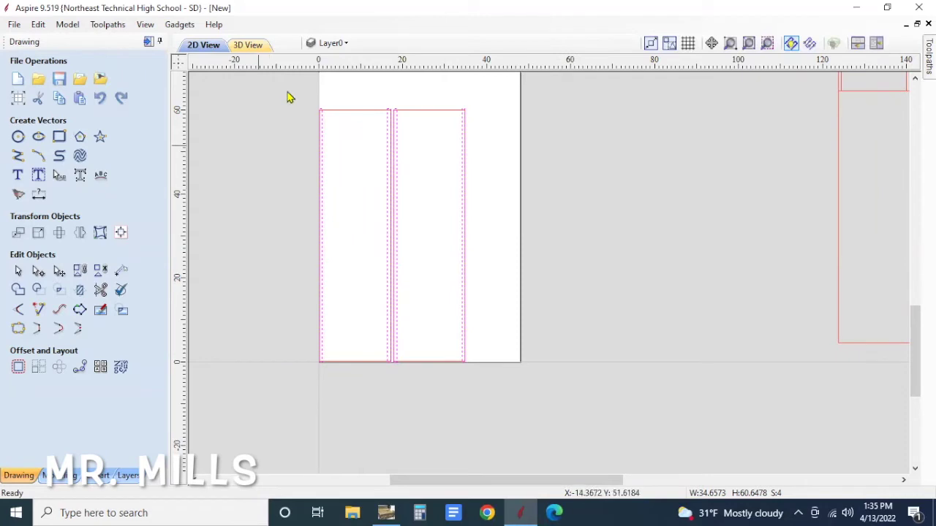
pyautogui.click(346, 44)
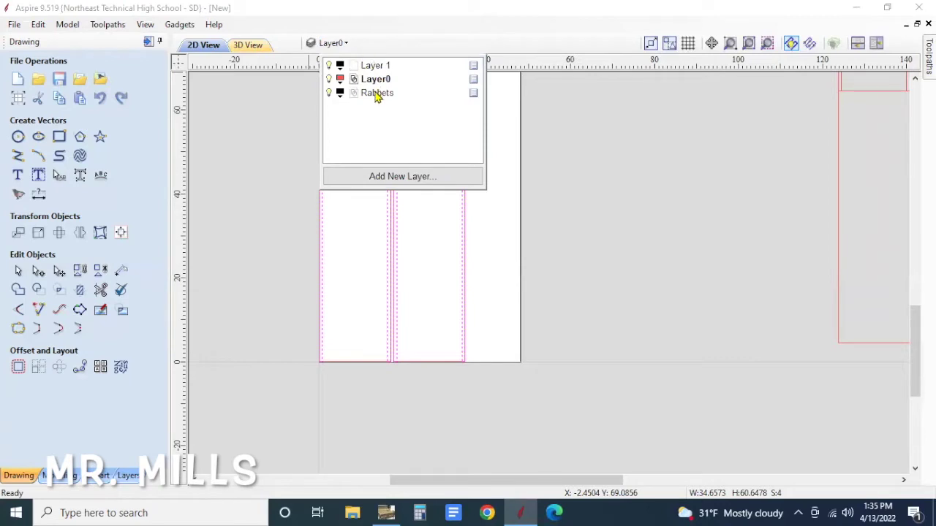
pyautogui.click(330, 93)
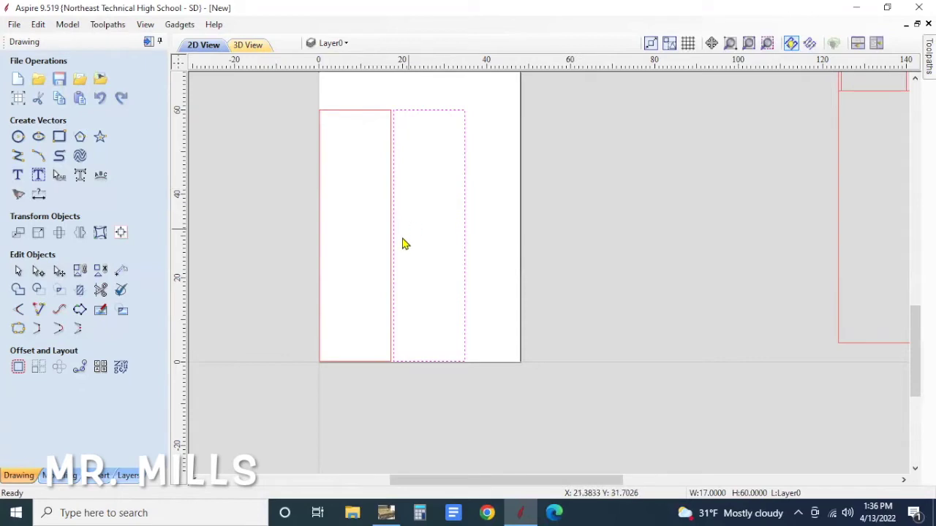
# Move the outlines of both side panels to a new layer named Oudside Box and check the layer list
pyautogui.keyDown('shift'); pyautogui.click(319, 238); pyautogui.keyUp('shift')
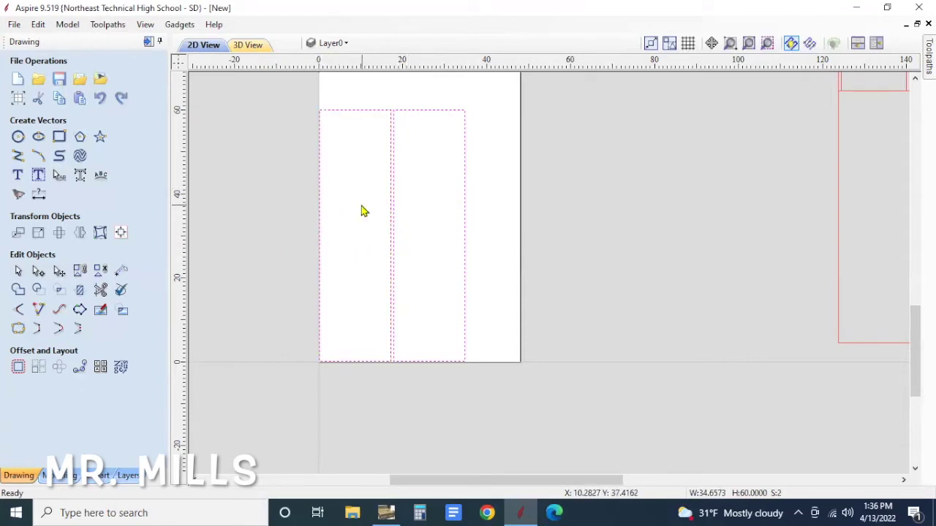
pyautogui.click(456, 220)
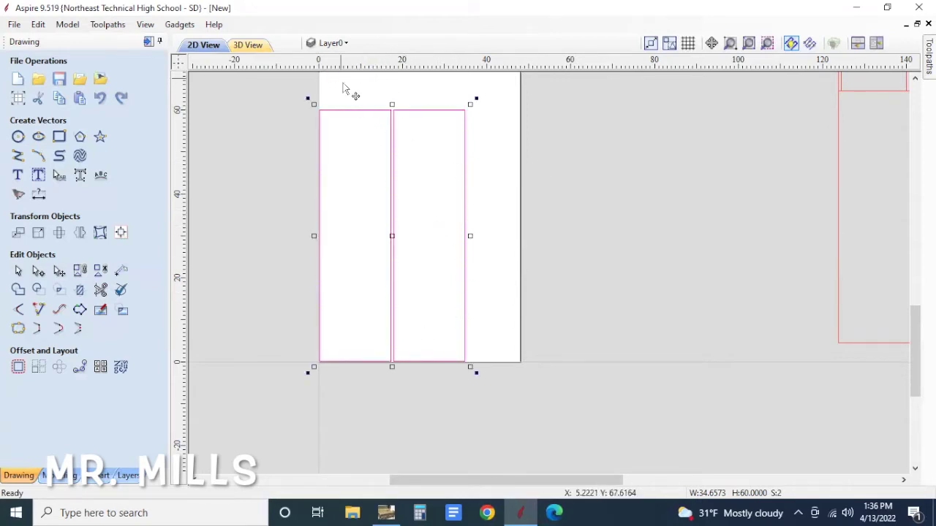
pyautogui.rightClick(392, 248)
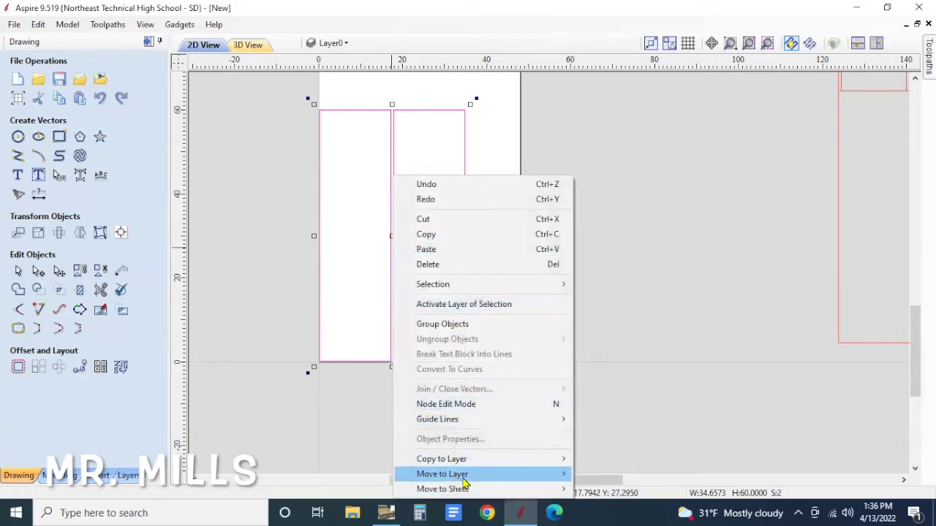
pyautogui.moveTo(463, 477)
pyautogui.click(589, 475)
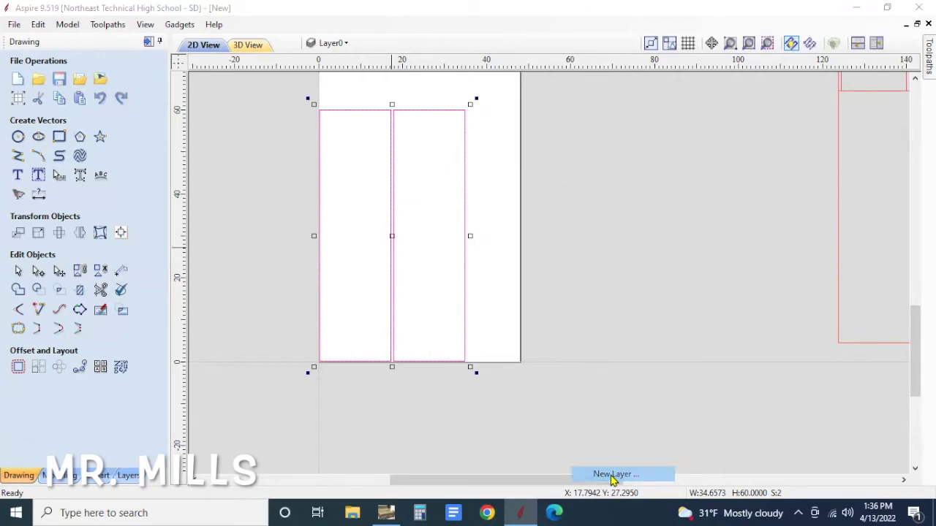
pyautogui.write('Oudside Box')
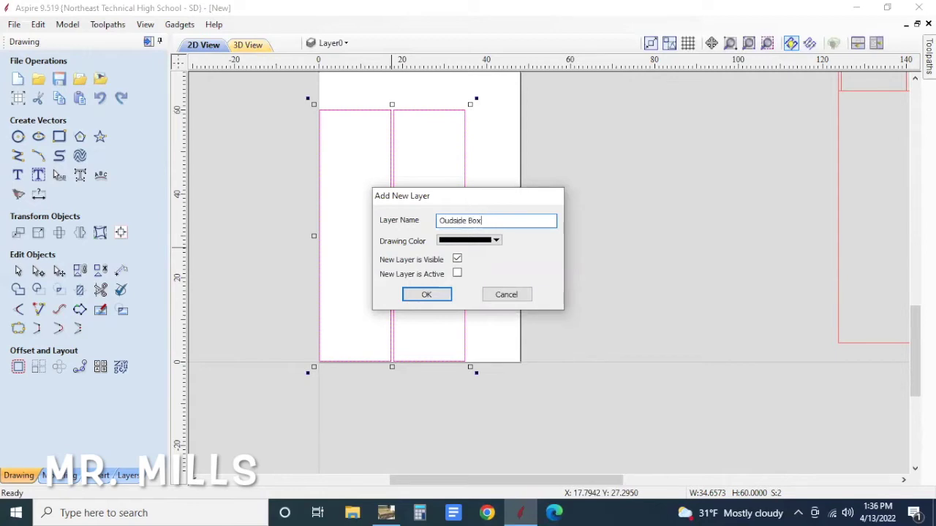
pyautogui.click(426, 294)
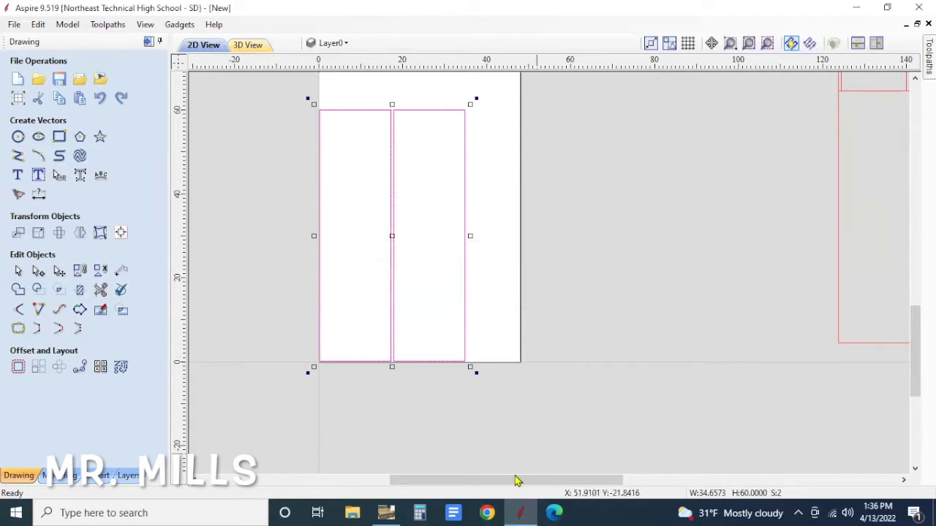
pyautogui.click(344, 44)
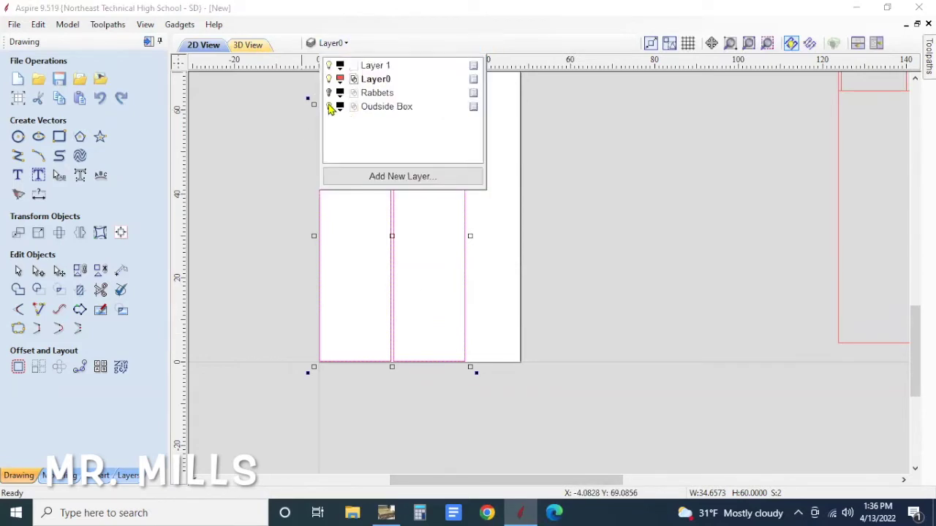
pyautogui.click(498, 259)
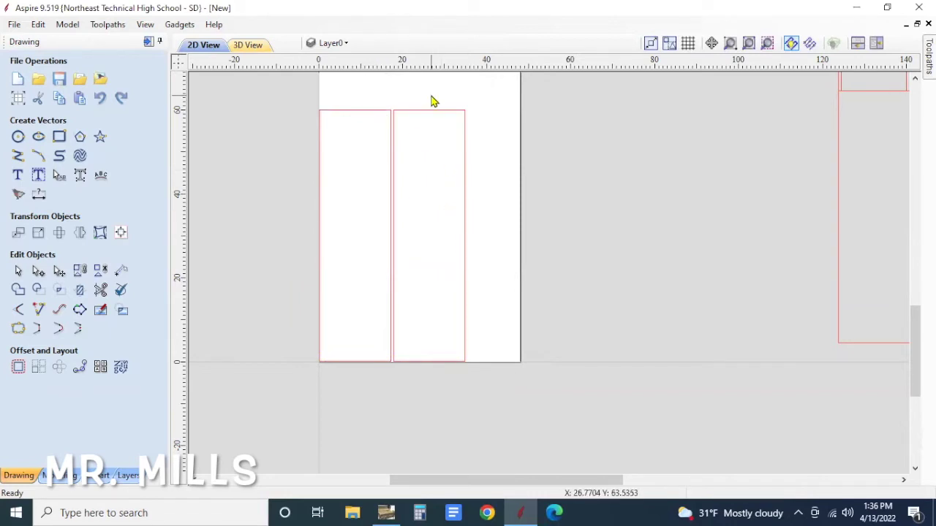
# Enter node editing on the second side panel's outline and cut the vector at its two upper corners
pyautogui.click(395, 206)
pyautogui.scroll(3, 412, 201)
pyautogui.scroll(-1, 393, 127)
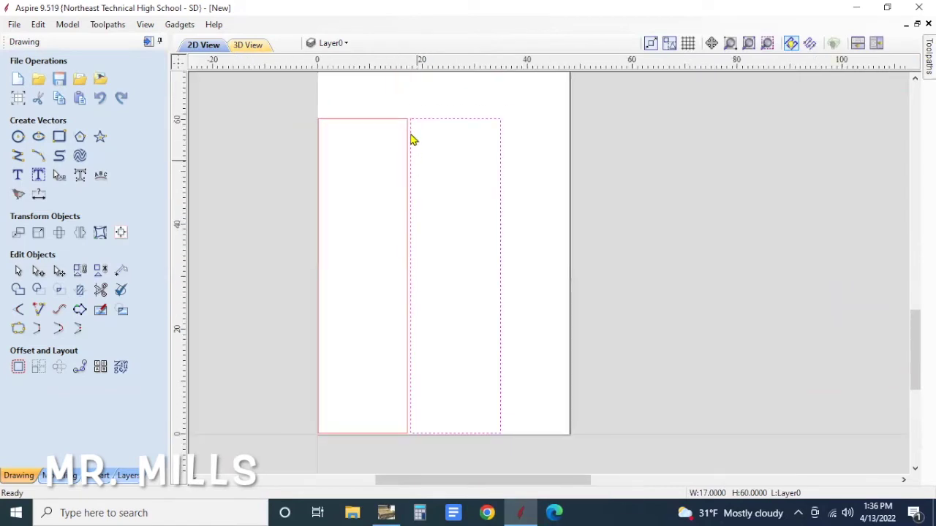
pyautogui.scroll(2, 411, 153)
pyautogui.click(416, 146)
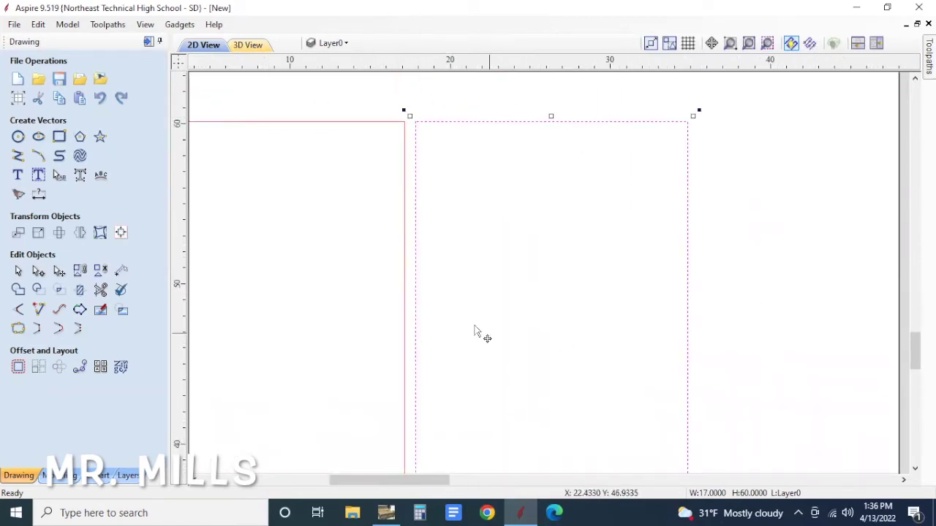
pyautogui.rightClick(416, 178)
pyautogui.click(415, 165)
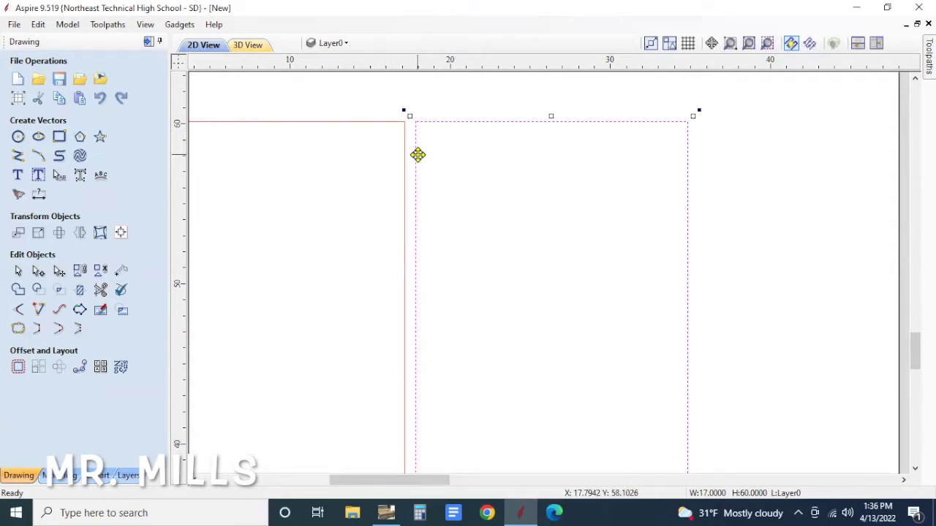
pyautogui.doubleClick(420, 160)
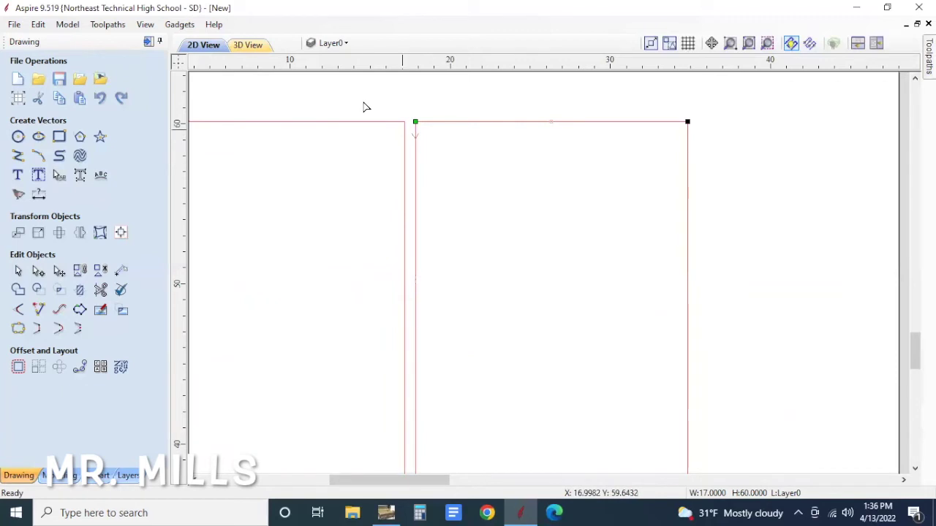
pyautogui.rightClick(415, 122)
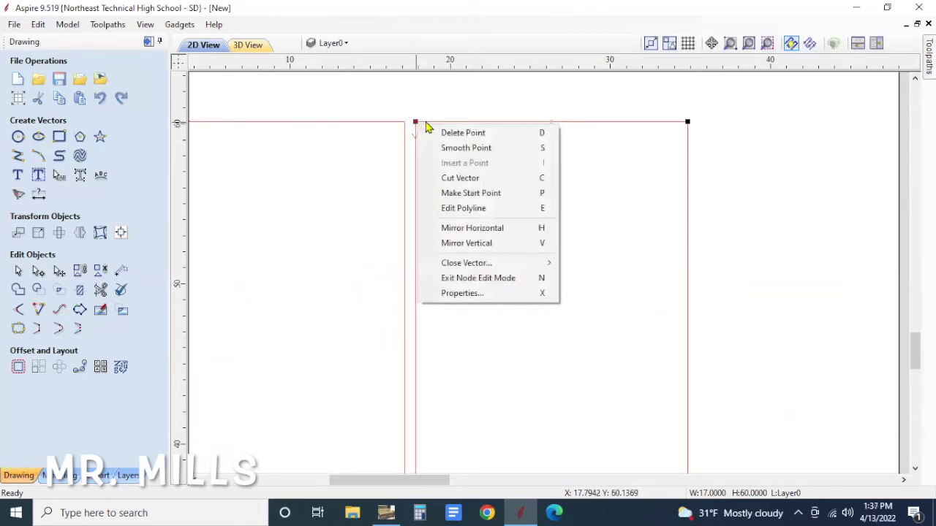
pyautogui.click(463, 182)
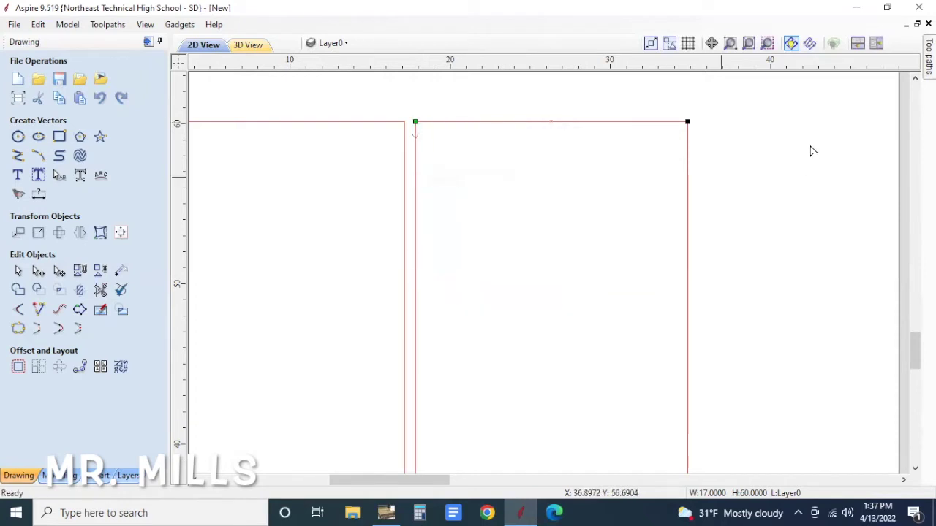
pyautogui.rightClick(687, 119)
pyautogui.click(767, 177)
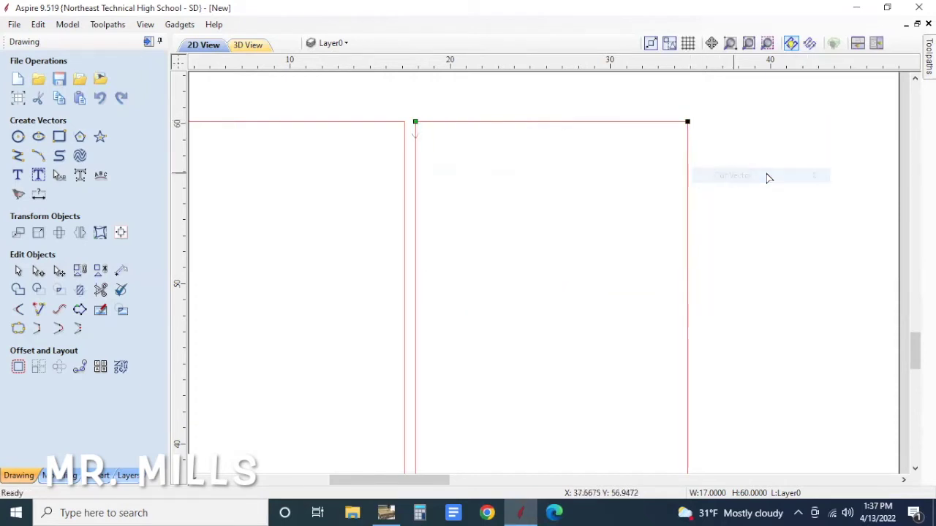
# Cut the outline of the first side panel, nearest the sheet's origin, at its two upper corners
pyautogui.scroll(-2, 577, 340)
pyautogui.scroll(1, 576, 341)
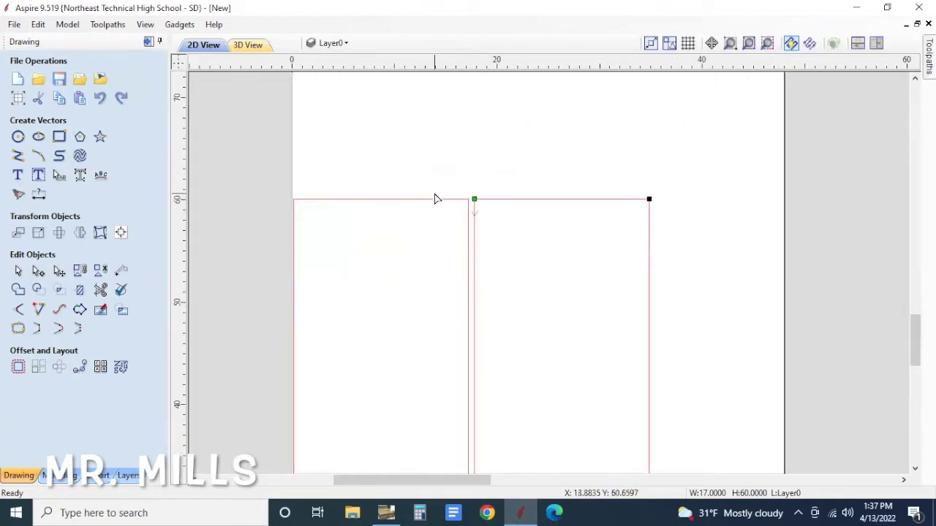
pyautogui.scroll(2, 436, 205)
pyautogui.rightClick(508, 198)
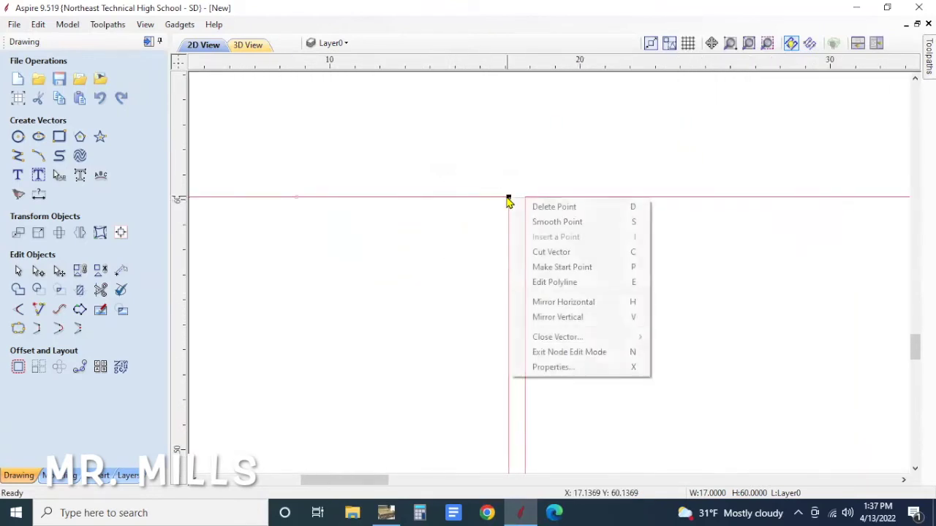
pyautogui.click(534, 252)
pyautogui.scroll(-2, 303, 226)
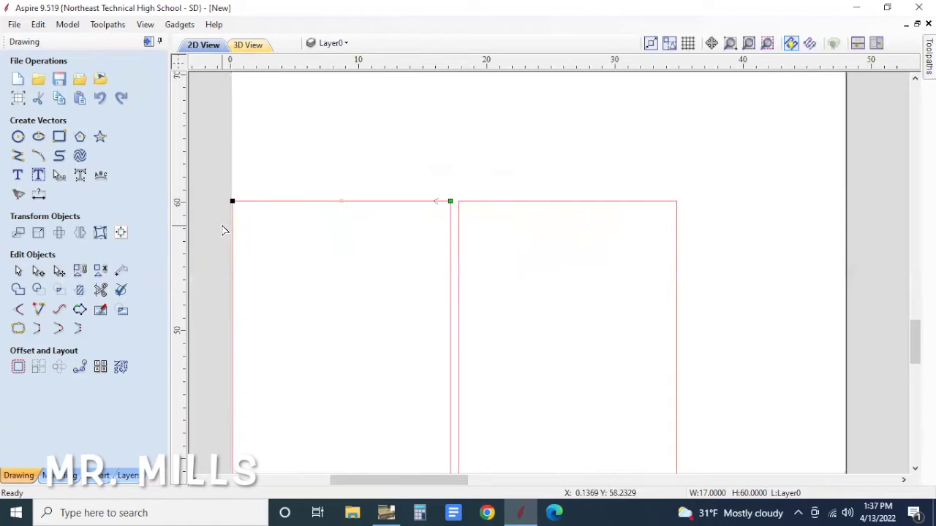
pyautogui.scroll(1, 225, 228)
pyautogui.rightClick(238, 195)
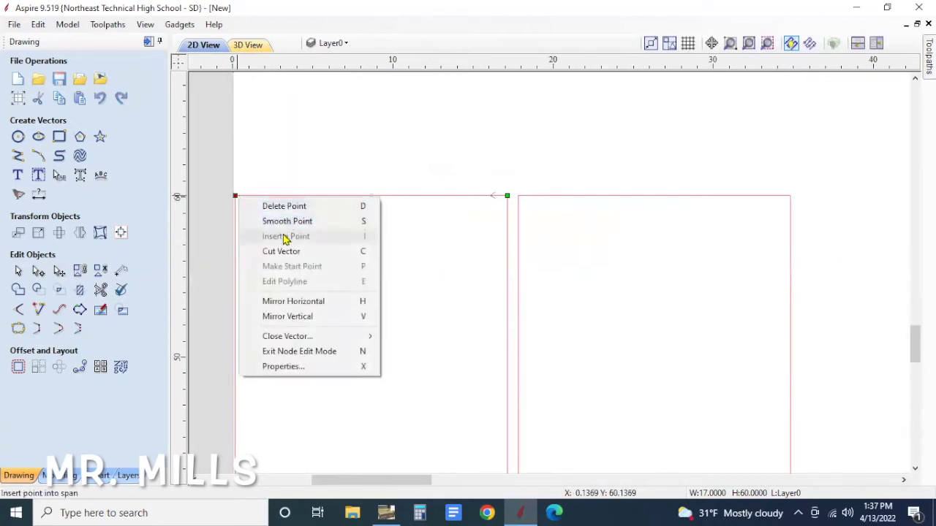
pyautogui.click(291, 252)
# Cut the second side panel's outline at its two lower corners
pyautogui.scroll(-2, 481, 346)
pyautogui.scroll(2, 481, 435)
pyautogui.scroll(-3, 480, 426)
pyautogui.scroll(1, 482, 444)
pyautogui.scroll(1, 483, 444)
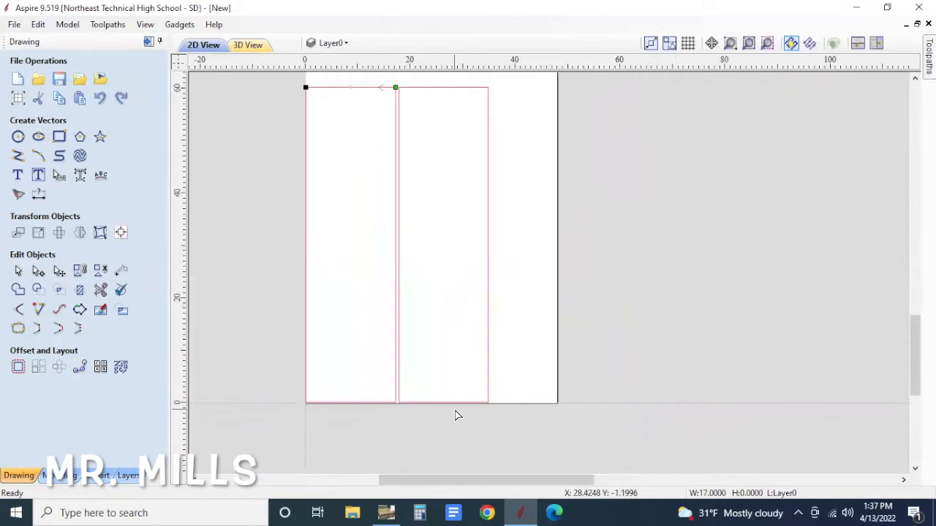
pyautogui.click(465, 404)
pyautogui.rightClick(463, 403)
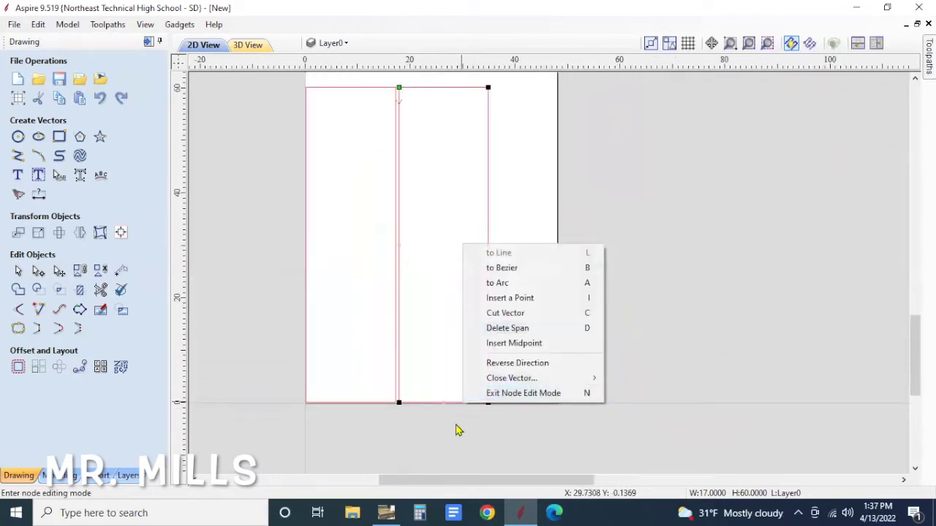
pyautogui.click(489, 405)
pyautogui.click(480, 403)
pyautogui.rightClick(484, 401)
pyautogui.click(533, 274)
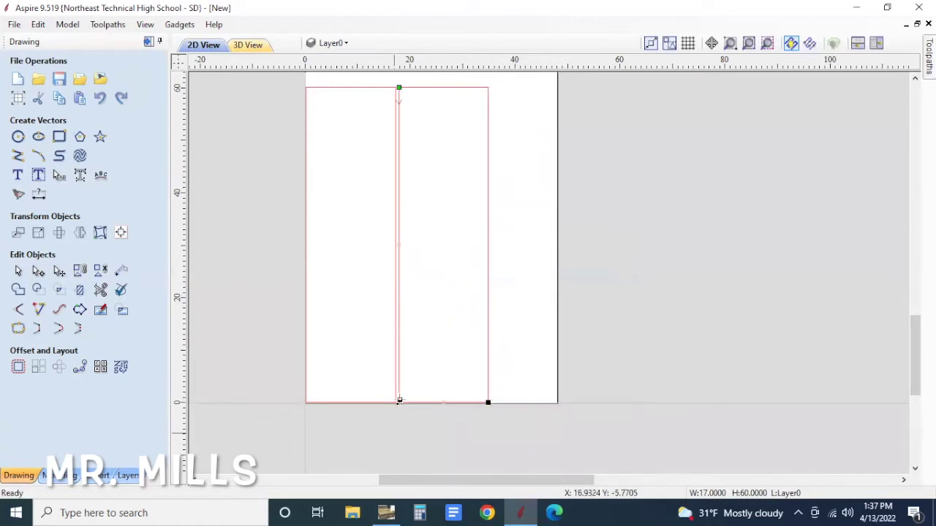
pyautogui.rightClick(398, 403)
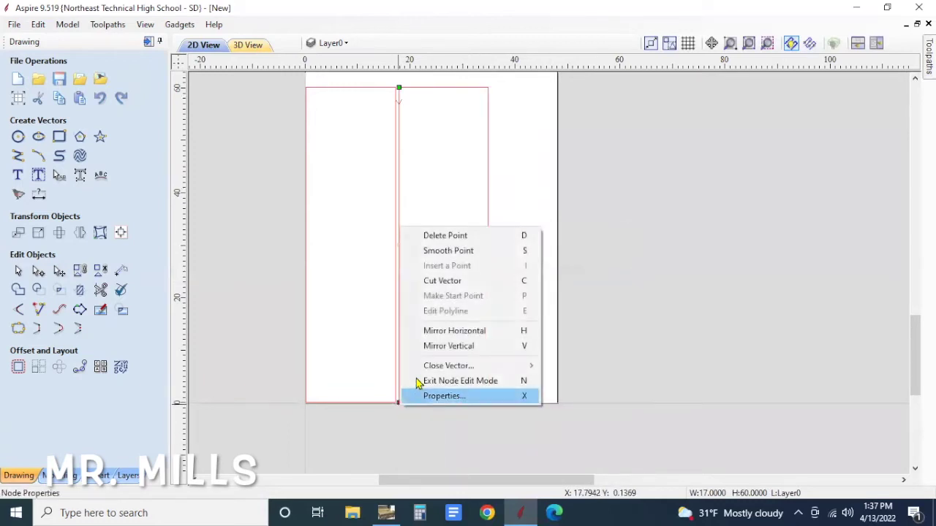
pyautogui.click(443, 279)
# Cut the first side panel's outline at its two lower corners and leave node editing
pyautogui.click(356, 404)
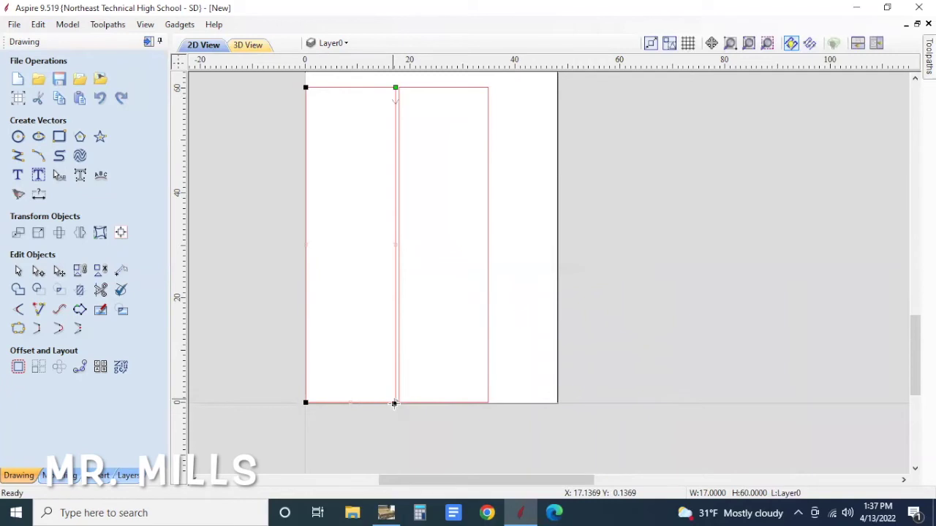
pyautogui.rightClick(395, 402)
pyautogui.click(439, 282)
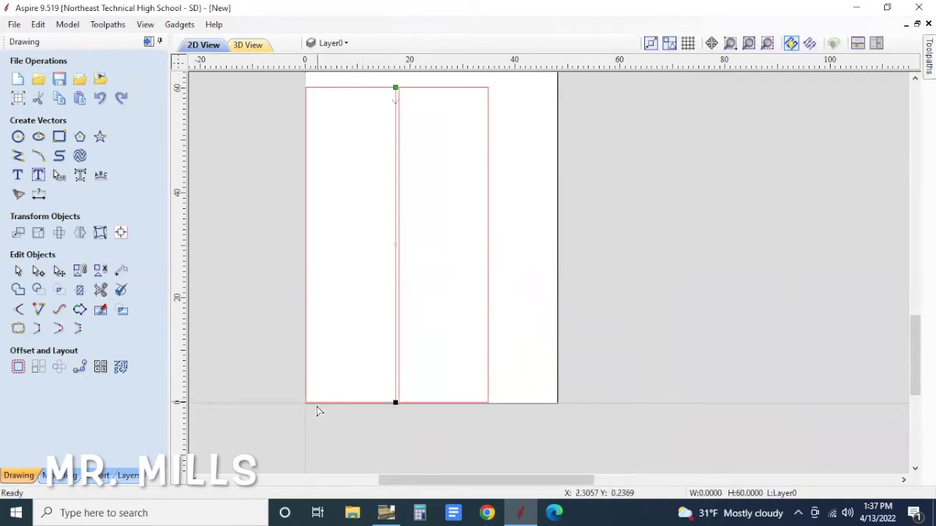
pyautogui.rightClick(305, 403)
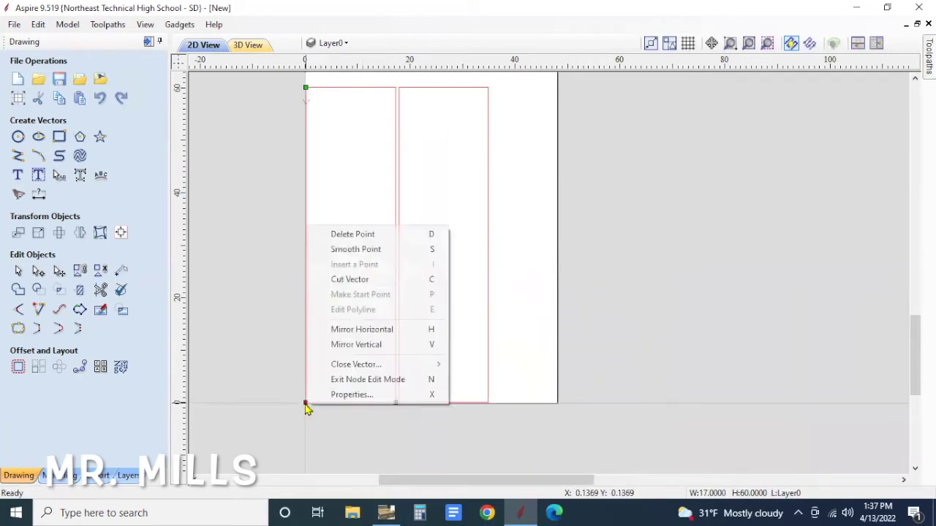
pyautogui.click(358, 279)
pyautogui.click(531, 283)
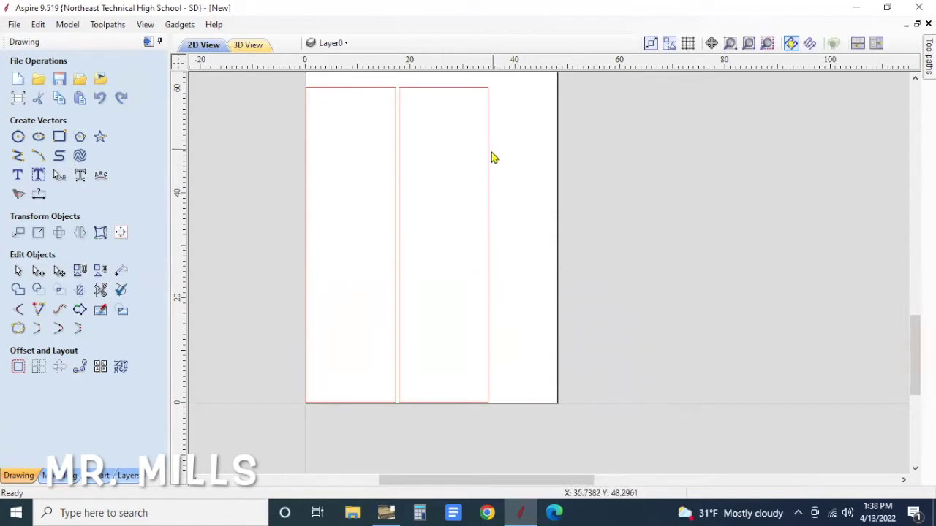
# Select individual edges of the side panels to check that each edge is a separate vector
pyautogui.click(488, 182)
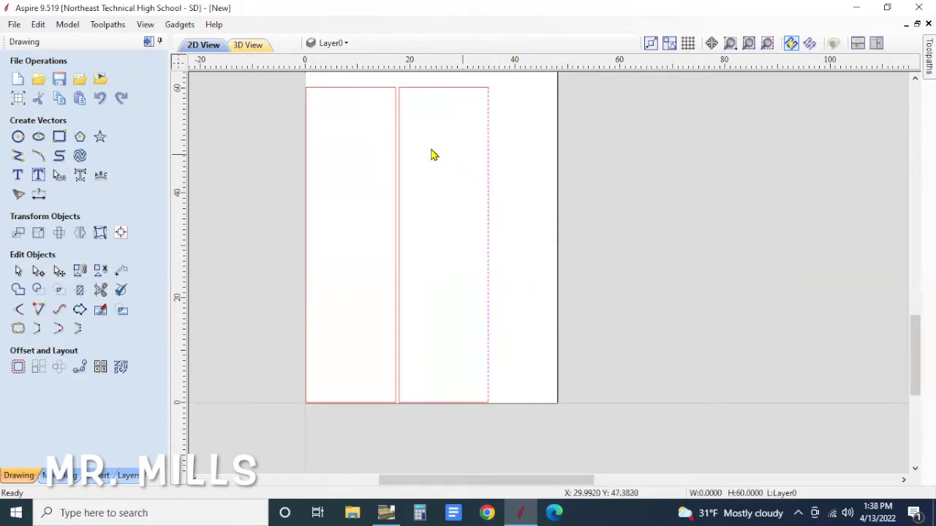
pyautogui.click(400, 161)
pyautogui.click(424, 91)
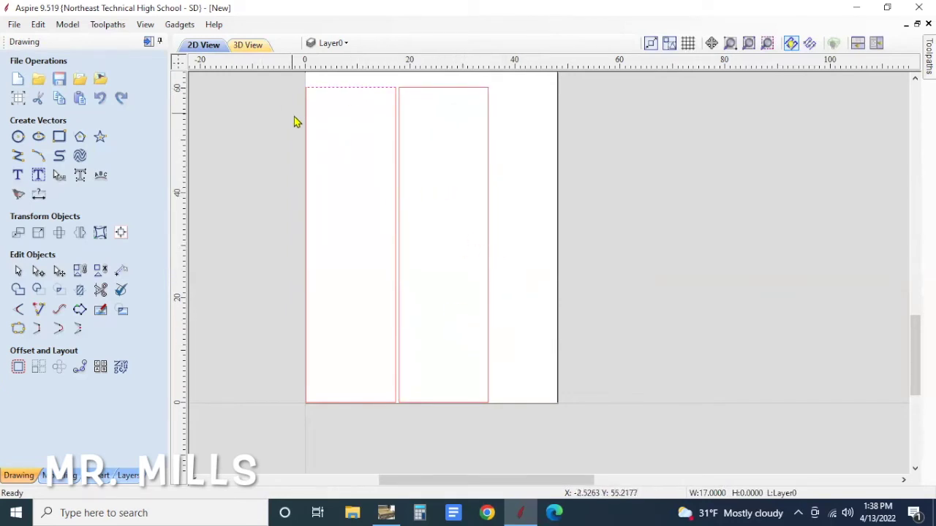
# Switch to the toolpath operations and select the upper and lower edges of both side panels together
pyautogui.click(149, 45)
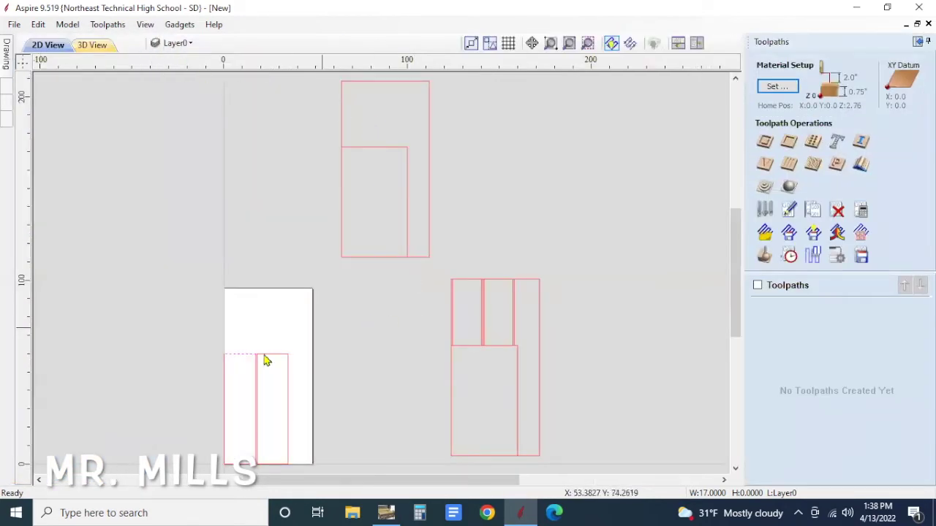
pyautogui.scroll(-2, 244, 403)
pyautogui.scroll(4, 179, 282)
pyautogui.scroll(-2, 271, 187)
pyautogui.scroll(2, 248, 93)
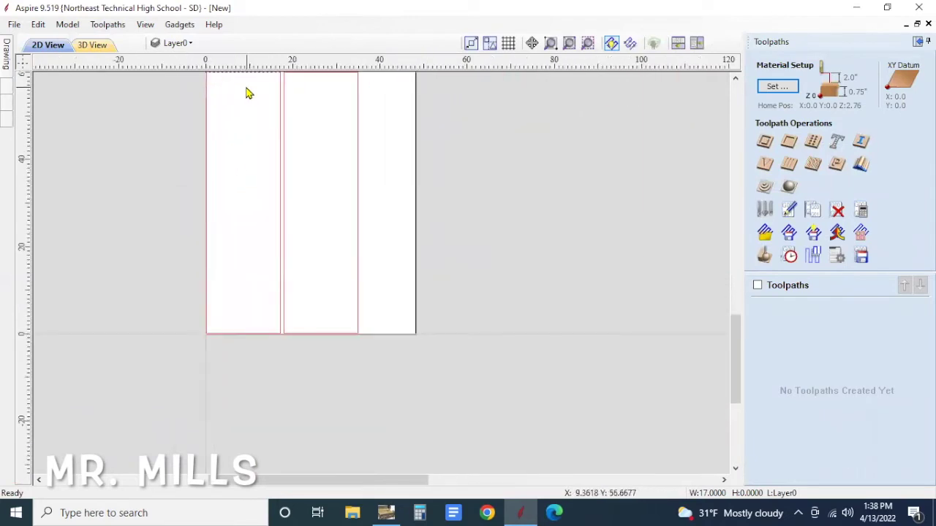
pyautogui.scroll(-2, 282, 121)
pyautogui.scroll(2, 259, 92)
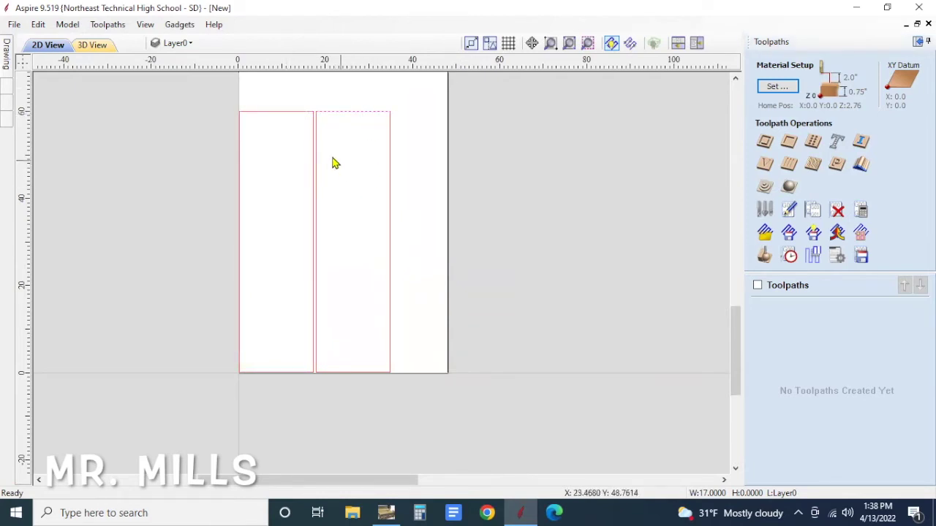
pyautogui.keyDown('shift'); pyautogui.click(271, 117); pyautogui.keyUp('shift')
pyautogui.keyDown('shift'); pyautogui.click(278, 373); pyautogui.keyUp('shift')
pyautogui.keyDown('shift'); pyautogui.click(332, 373); pyautogui.keyUp('shift')
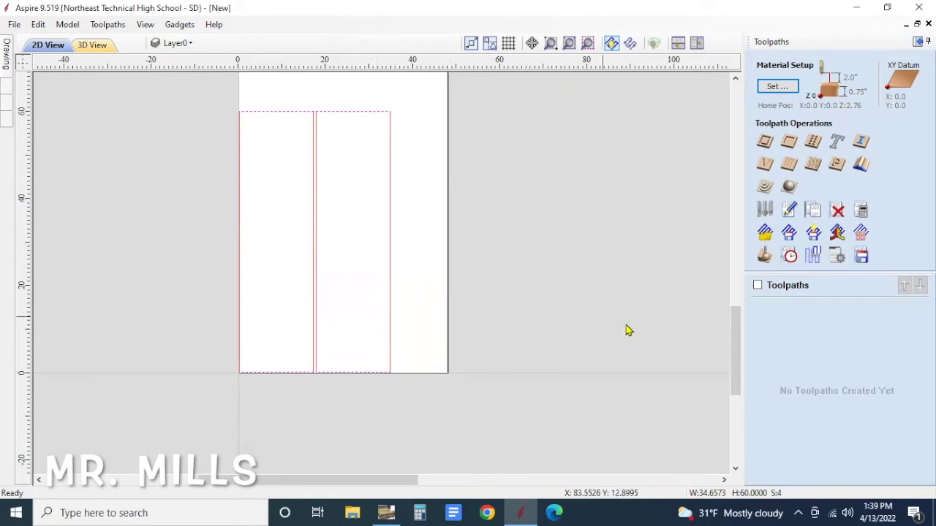
# Start a 2D profile toolpath for the selected panel edges and set it to machine on the vectors
pyautogui.click(765, 143)
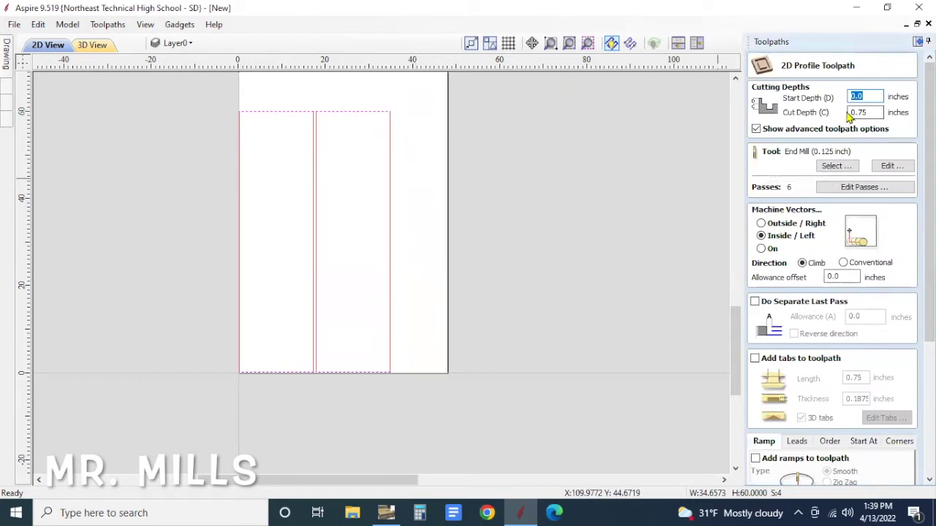
pyautogui.scroll(-2, 759, 175)
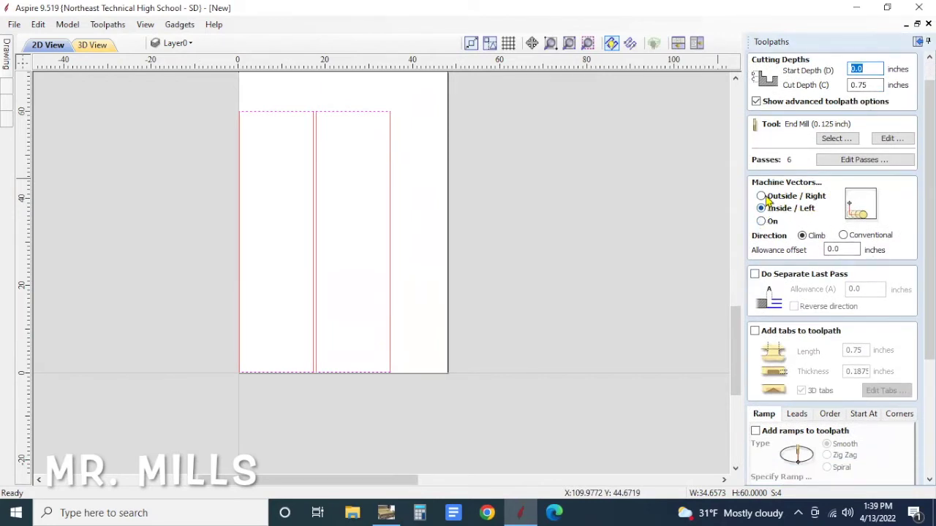
pyautogui.click(764, 198)
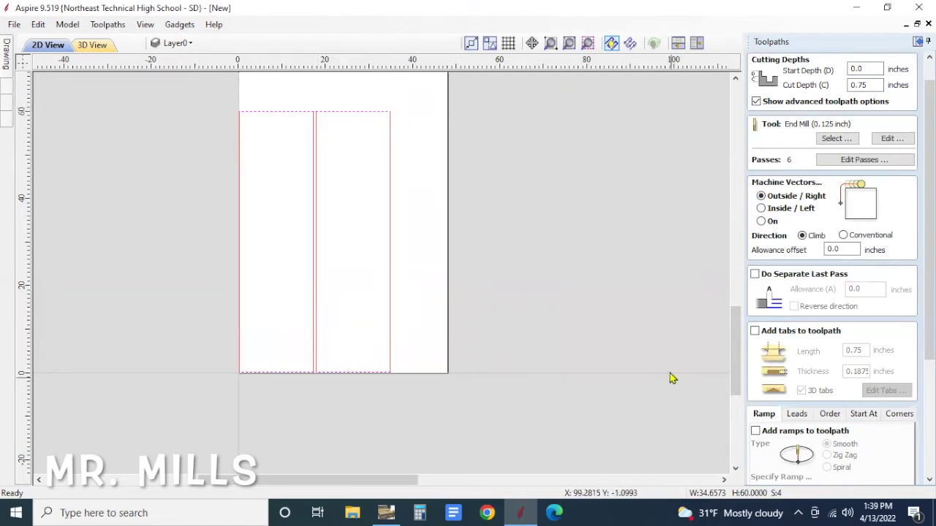
pyautogui.click(761, 222)
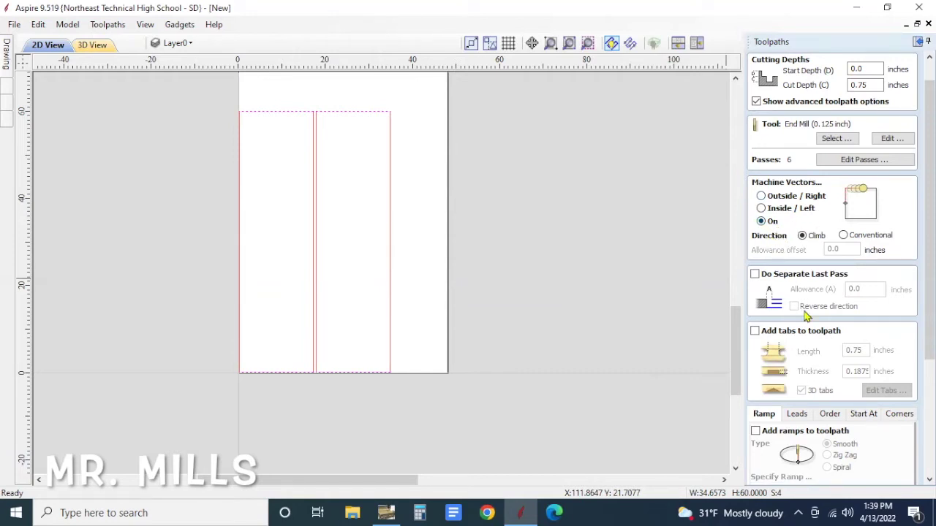
# Add smooth ramps to the profile toolpath and name it "45 degree bit"
pyautogui.scroll(-1, 785, 313)
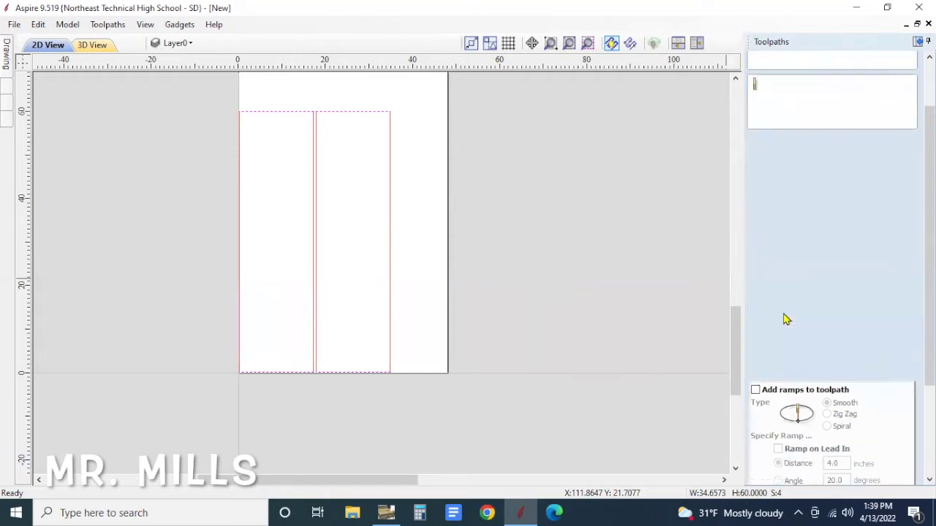
pyautogui.scroll(-2, 779, 257)
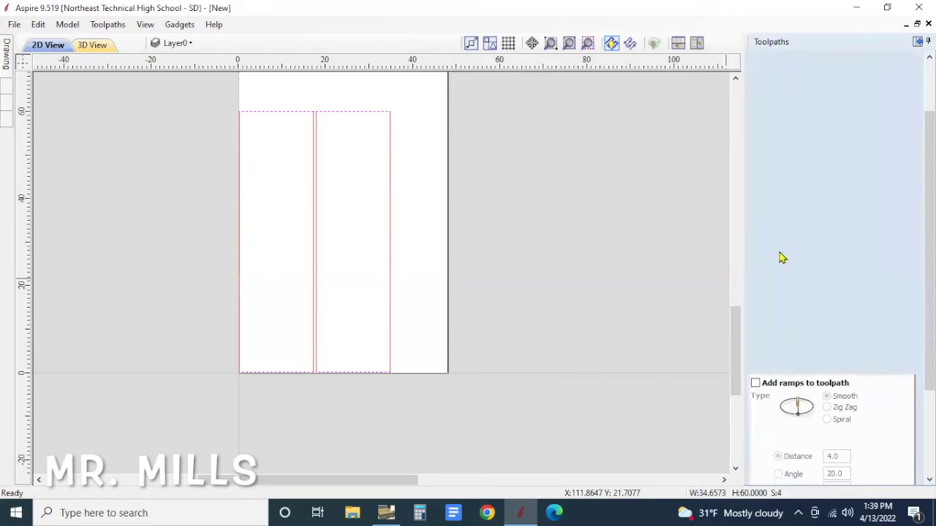
pyautogui.scroll(-1, 782, 314)
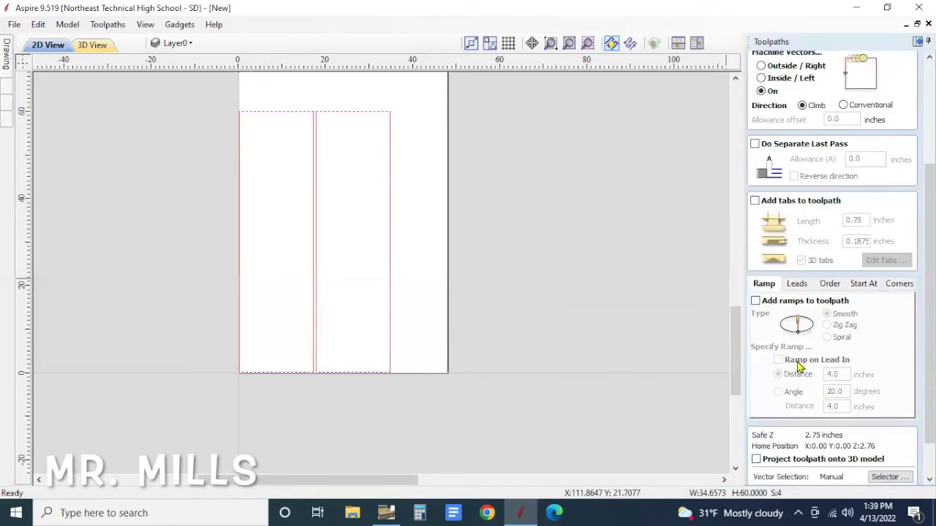
pyautogui.scroll(-1, 797, 363)
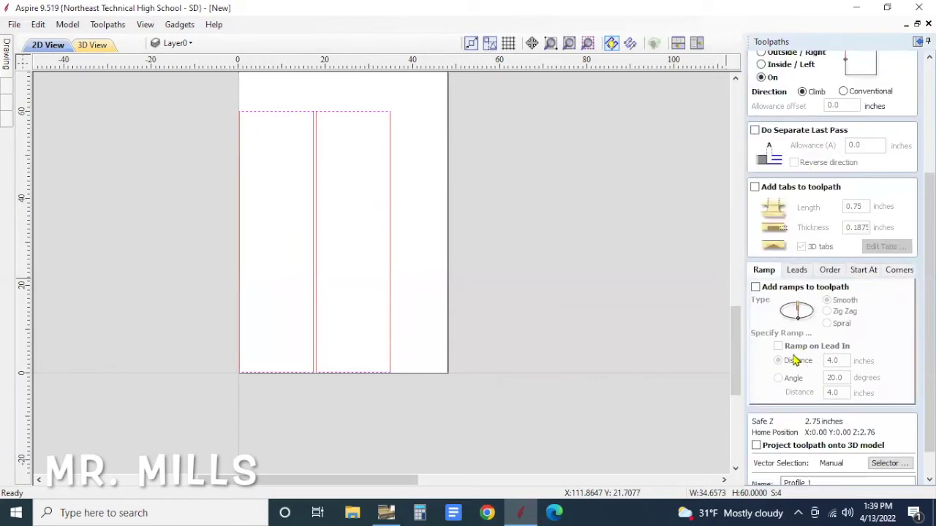
pyautogui.click(755, 288)
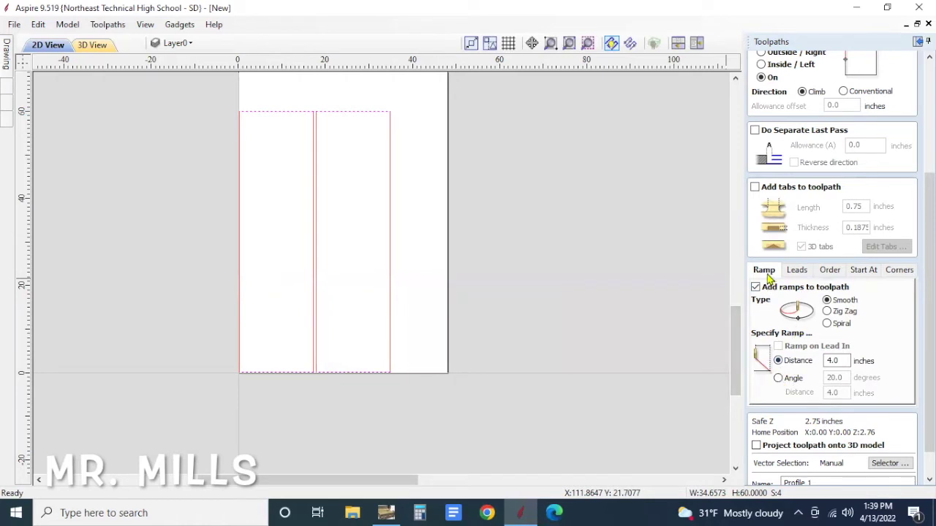
pyautogui.scroll(-1, 757, 347)
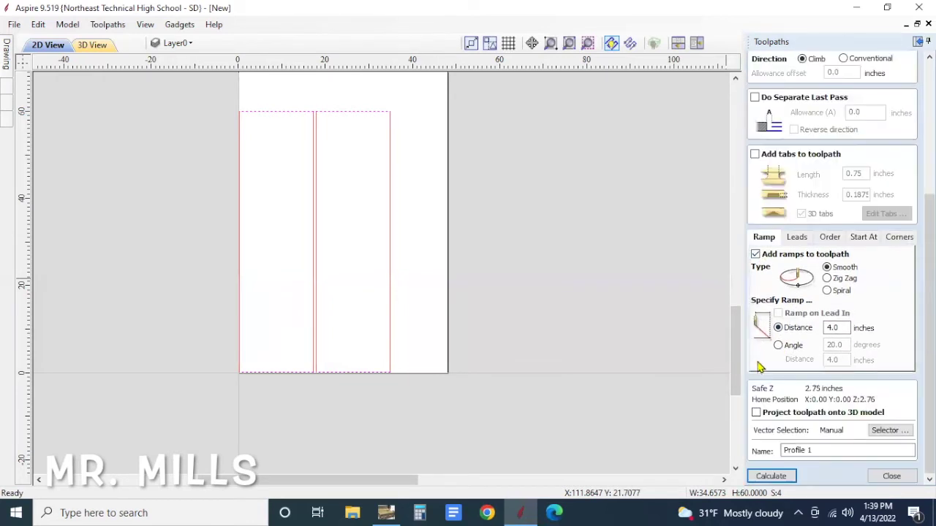
pyautogui.moveTo(813, 450); pyautogui.dragTo(680, 440)
pyautogui.write('48')
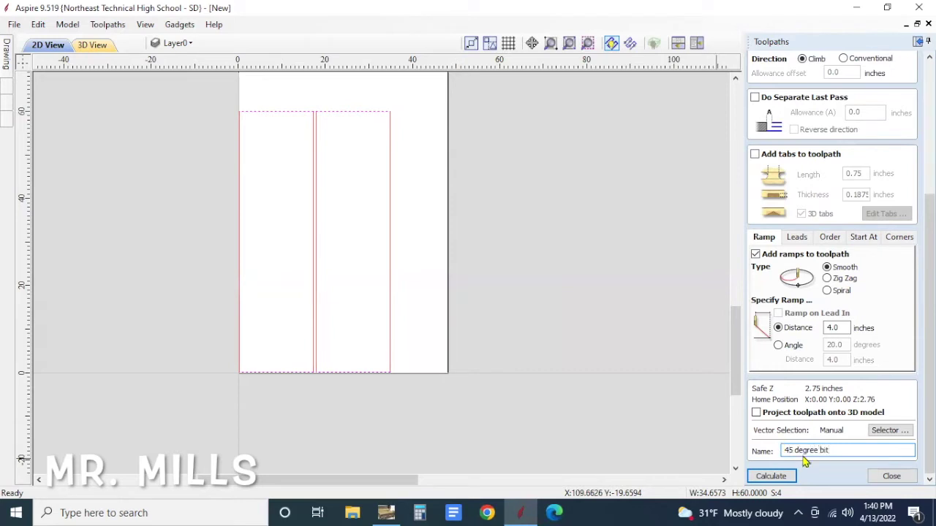
# Choose the V-Bit (90 deg 2") from the tool database as the tool for this toolpath
pyautogui.scroll(4, 900, 256)
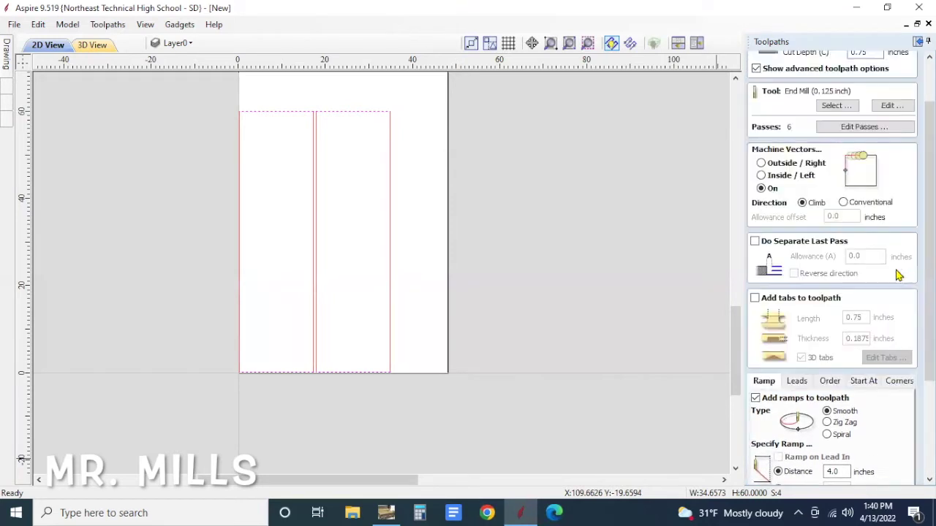
pyautogui.scroll(2, 835, 192)
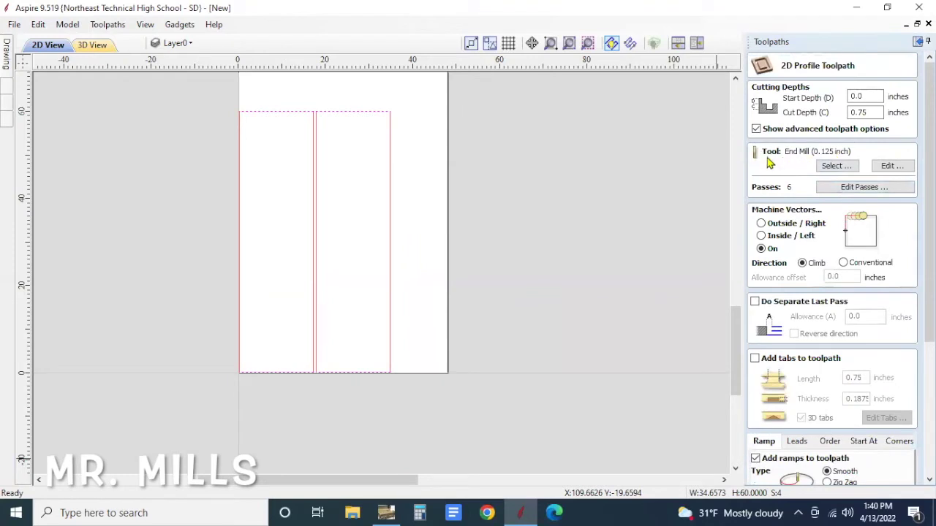
pyautogui.click(834, 166)
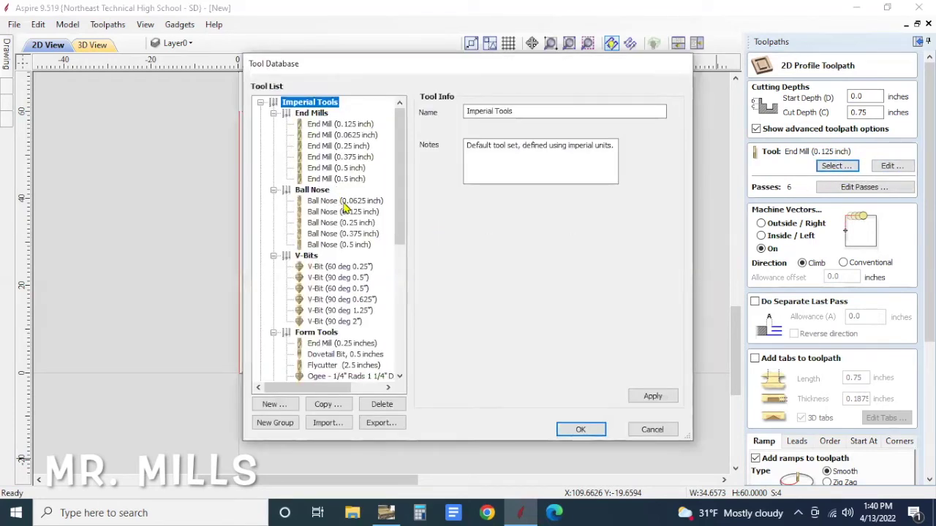
pyautogui.scroll(-4, 327, 154)
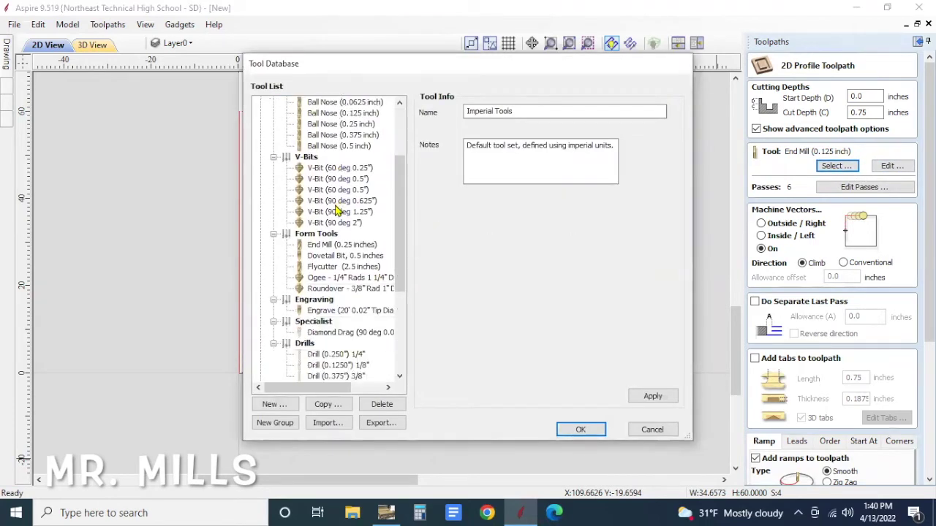
pyautogui.scroll(1, 338, 214)
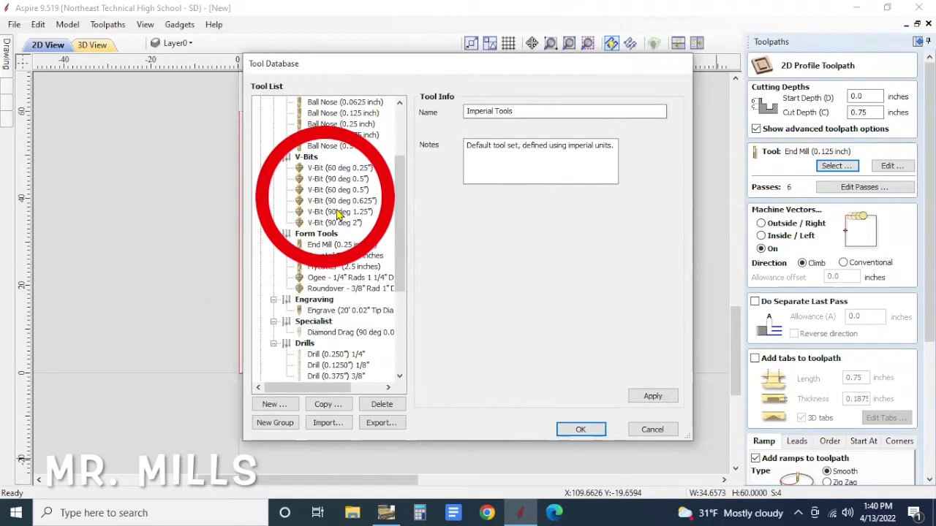
pyautogui.click(319, 181)
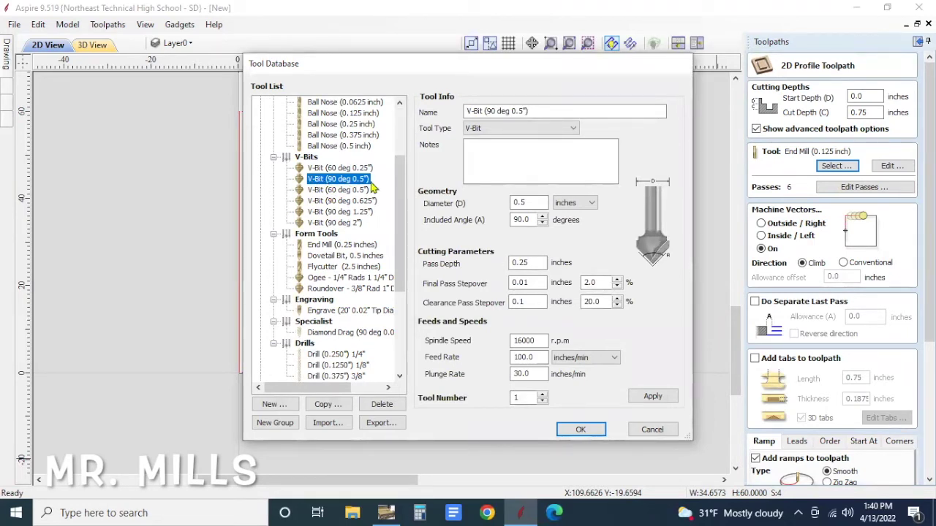
pyautogui.click(338, 212)
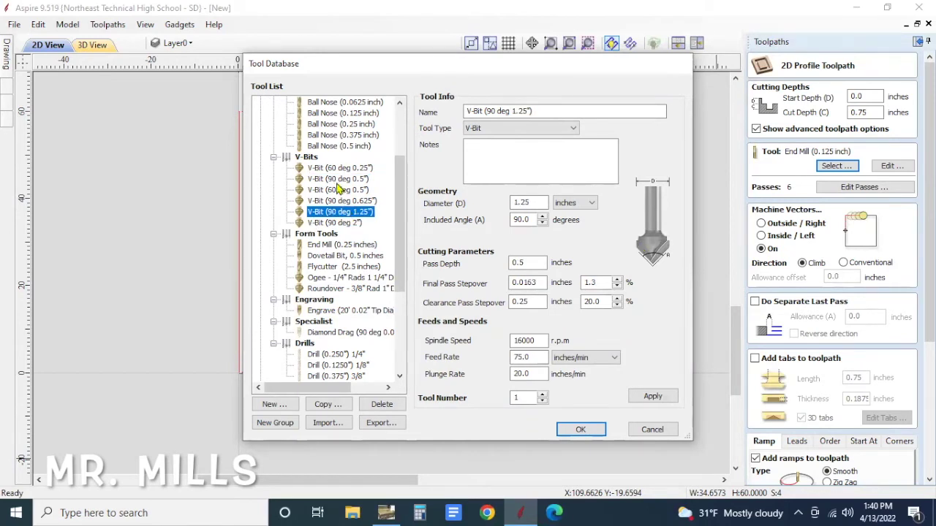
pyautogui.click(344, 223)
pyautogui.click(356, 213)
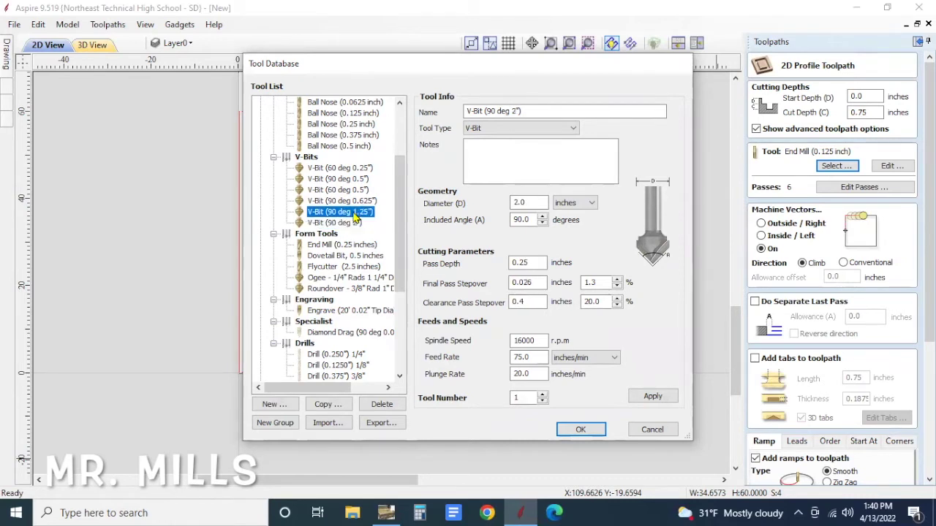
pyautogui.click(337, 224)
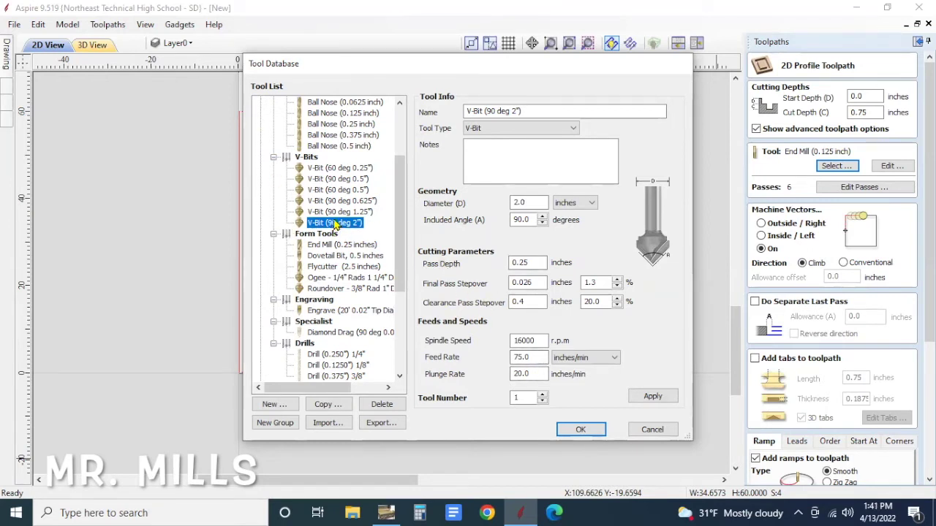
pyautogui.click(580, 431)
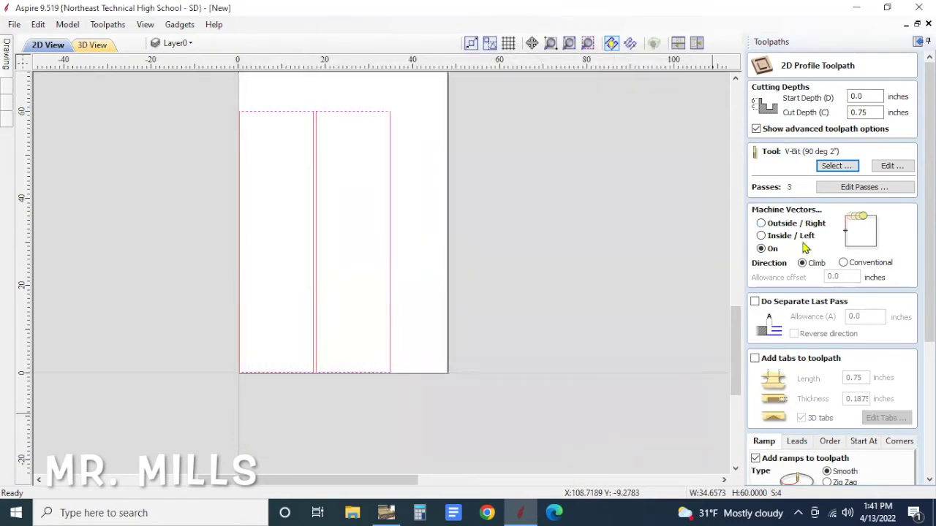
# Calculate the 45 degree bit toolpath and preview the visible toolpaths, inspecting the V-cut along the panels' upper edges
pyautogui.scroll(-3, 787, 274)
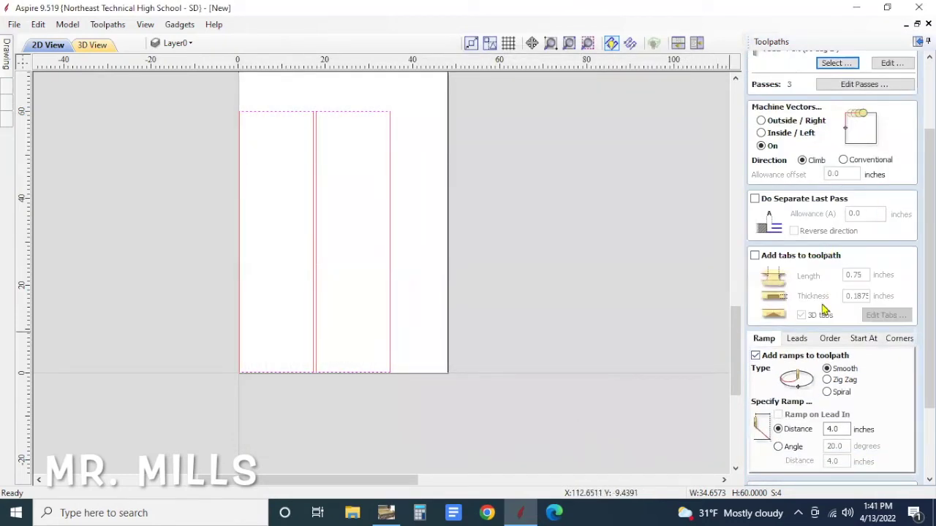
pyautogui.scroll(-1, 764, 300)
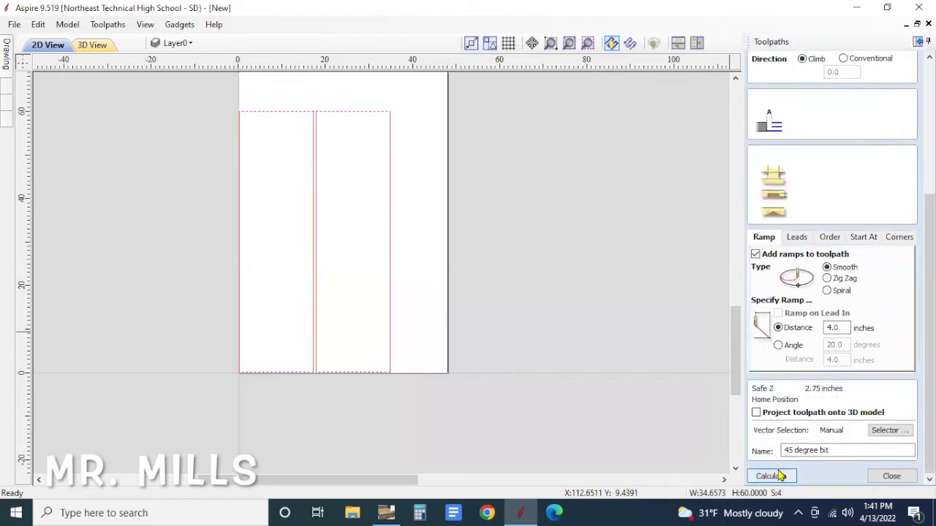
pyautogui.click(780, 476)
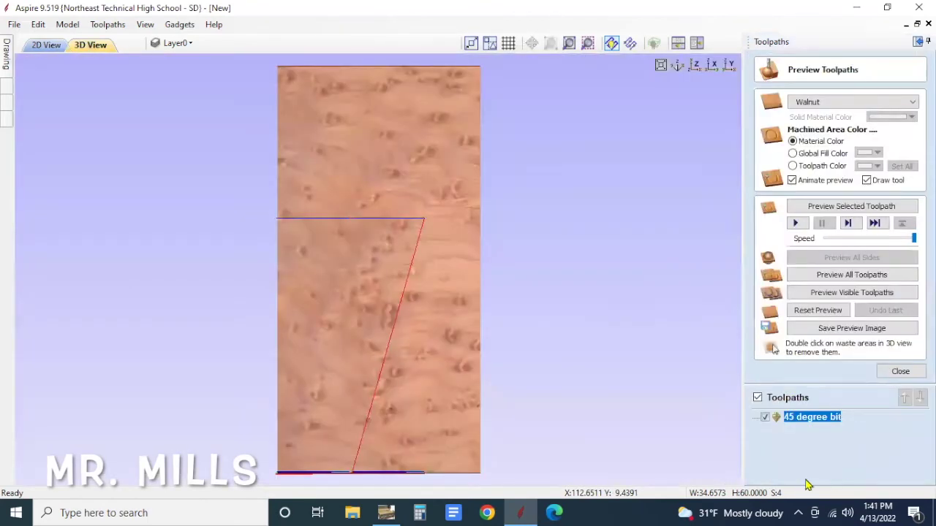
pyautogui.click(824, 294)
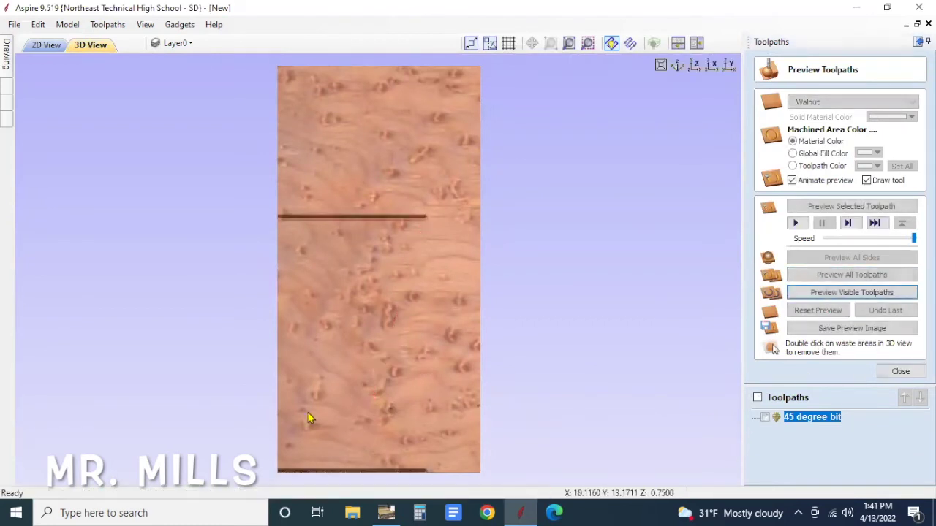
pyautogui.scroll(2, 354, 221)
pyautogui.scroll(1, 354, 220)
pyautogui.moveTo(303, 195); pyautogui.dragTo(476, 242)
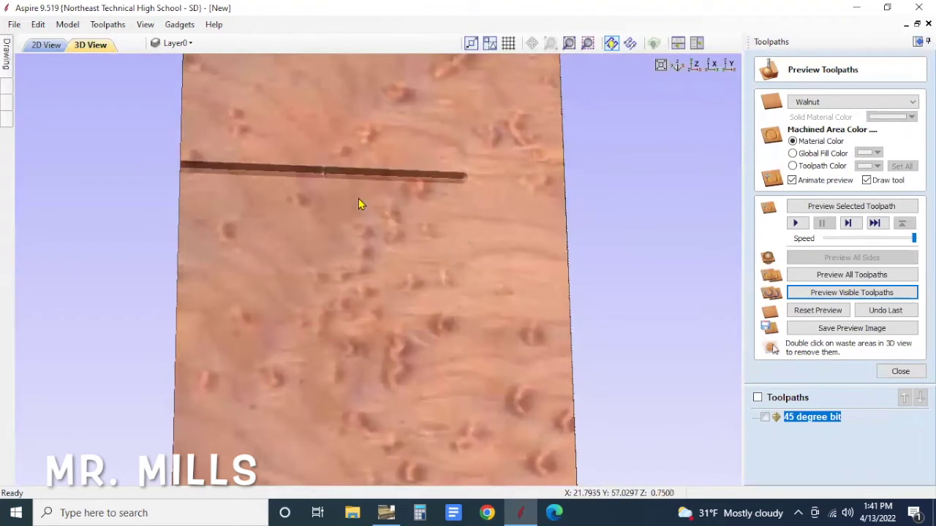
pyautogui.moveTo(357, 200); pyautogui.dragTo(357, 220)
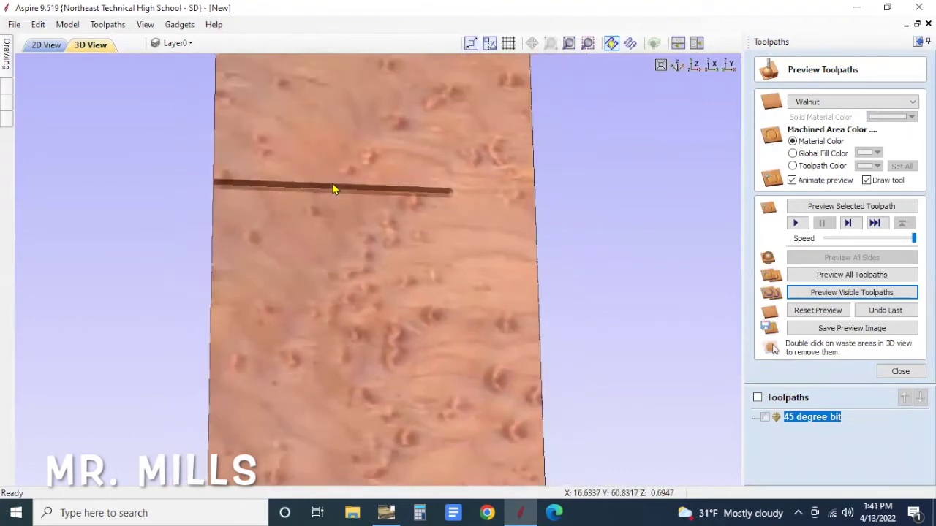
pyautogui.scroll(3, 336, 192)
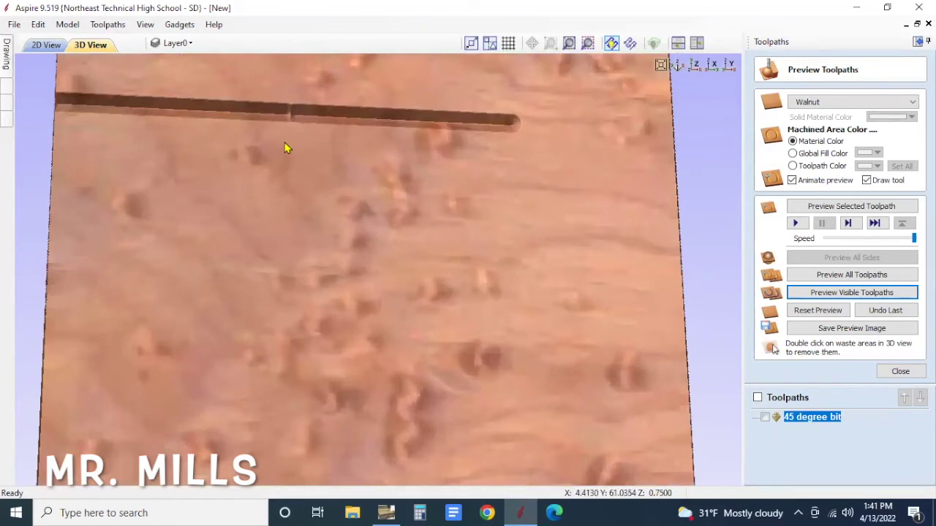
# Return to the 2D view and stretch the first side panel's upper edge past its outer corner, to about 17.14 inches long
pyautogui.click(44, 45)
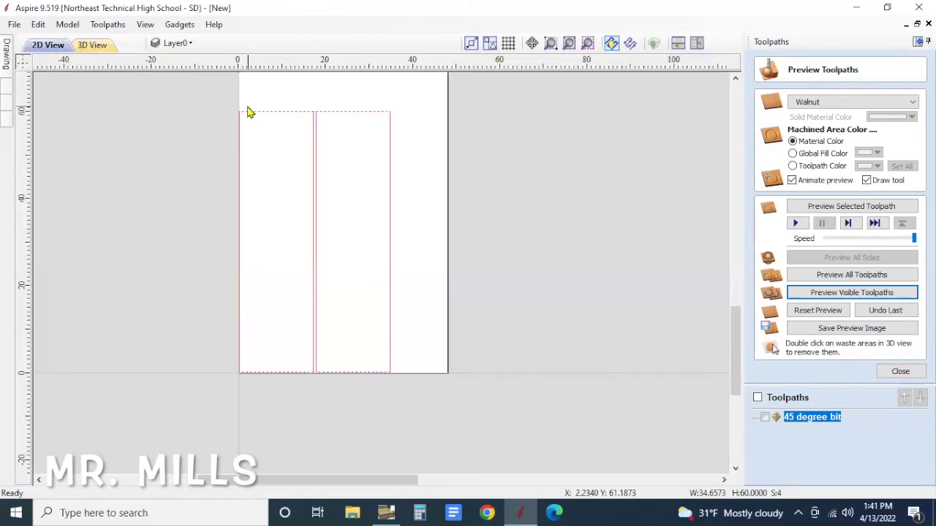
pyautogui.scroll(2, 250, 113)
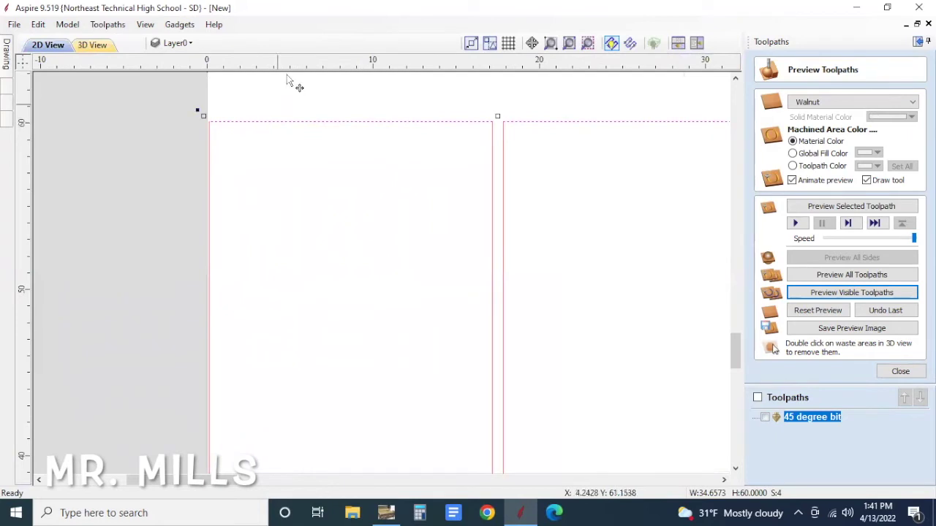
pyautogui.click(162, 160)
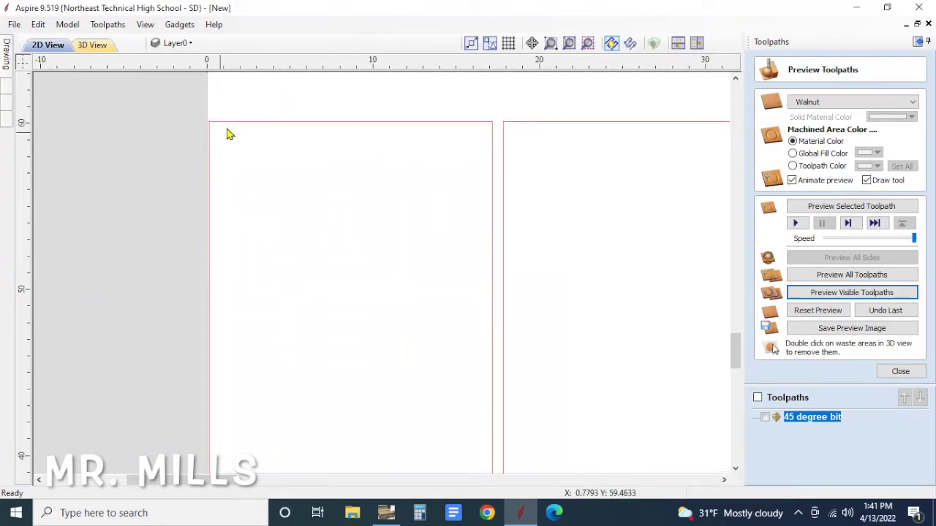
pyautogui.click(234, 123)
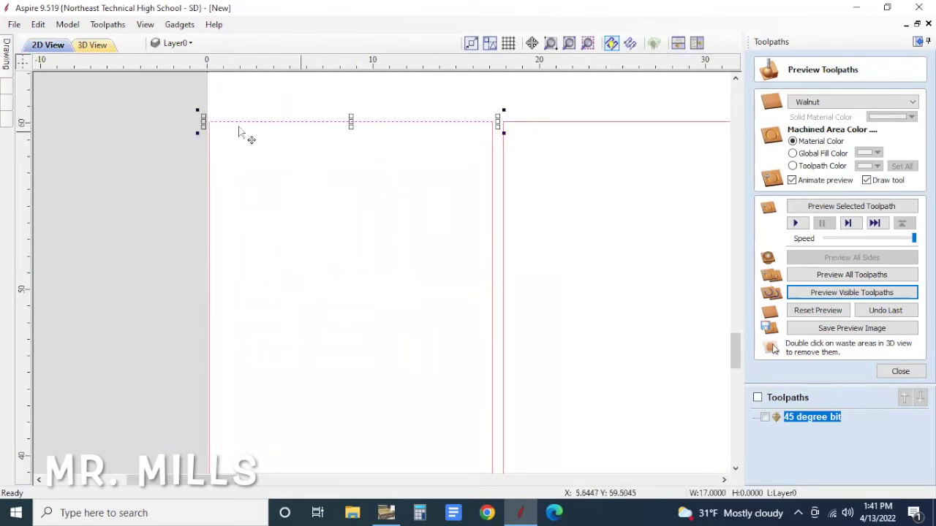
pyautogui.scroll(4, 212, 124)
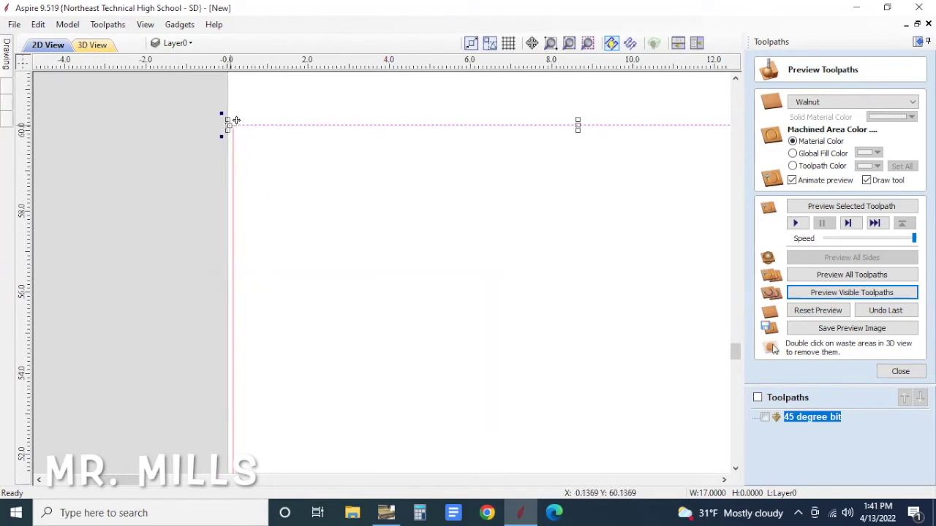
pyautogui.moveTo(228, 126); pyautogui.dragTo(223, 124)
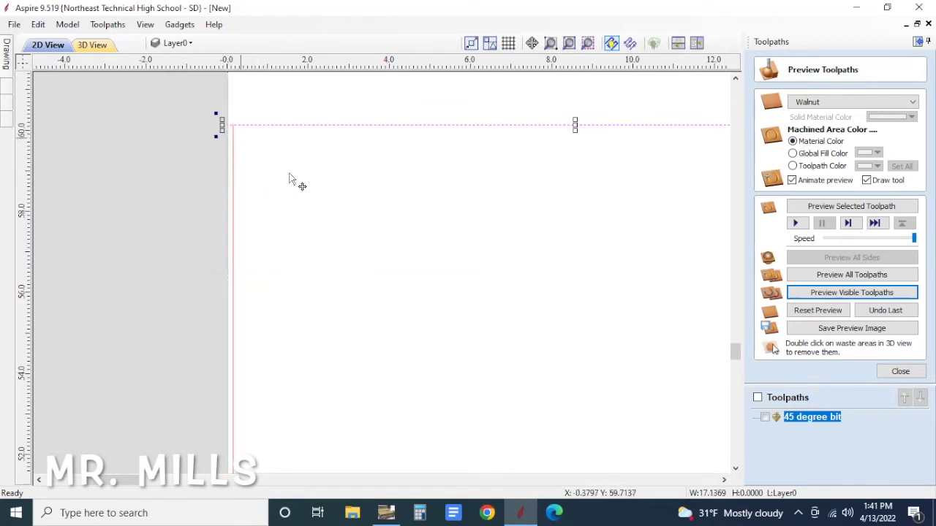
# Stretch the first side panel's upper edge past its inner corner, to about 17.44 inches long
pyautogui.scroll(-3, 300, 170)
pyautogui.scroll(5, 570, 171)
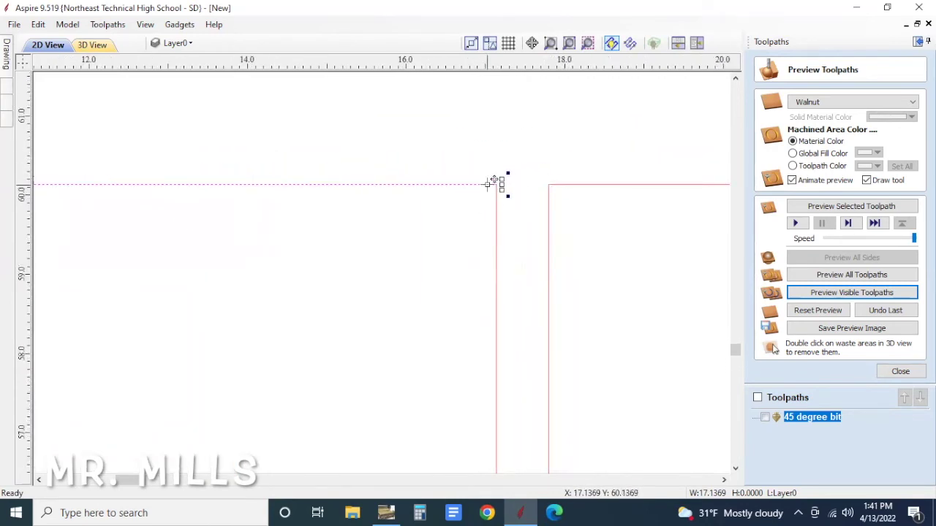
pyautogui.moveTo(517, 185); pyautogui.dragTo(520, 185)
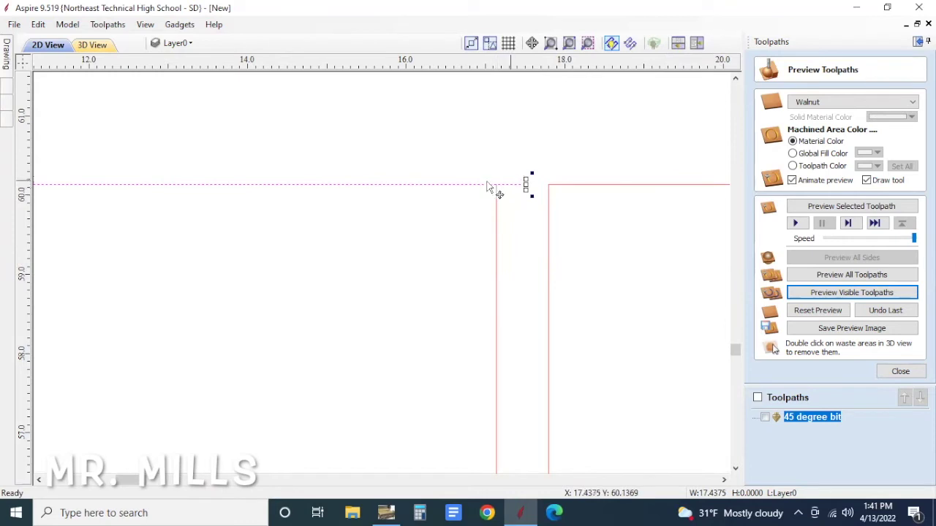
# Stretch the second side panel's upper edge past both of its corners, to about 17.93 inches long
pyautogui.click(586, 195)
pyautogui.moveTo(528, 184); pyautogui.dragTo(505, 185)
pyautogui.scroll(-6, 533, 212)
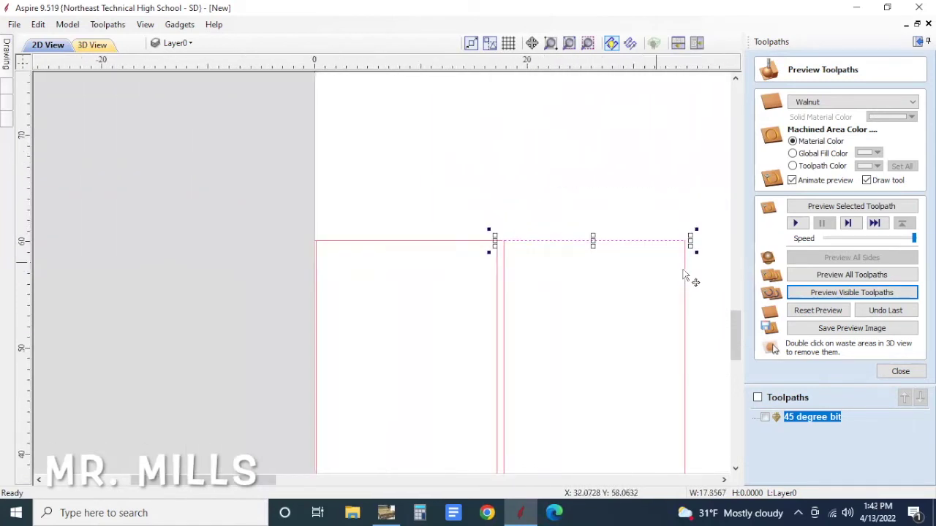
pyautogui.moveTo(691, 238); pyautogui.dragTo(658, 210)
pyautogui.scroll(4, 700, 242)
pyautogui.scroll(-4, 660, 211)
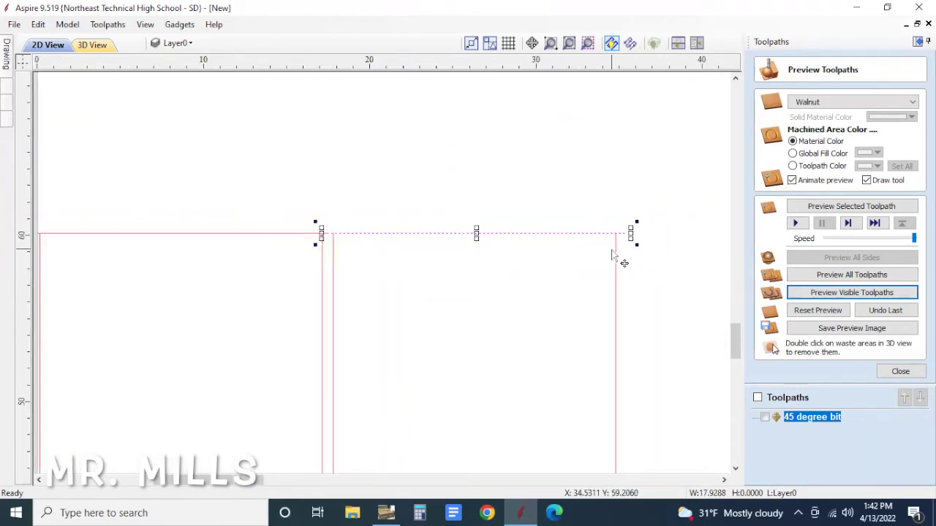
# Stretch the first side panel's upper edge farther beyond its outer corner, to about 17.54 inches long
pyautogui.scroll(6, 103, 267)
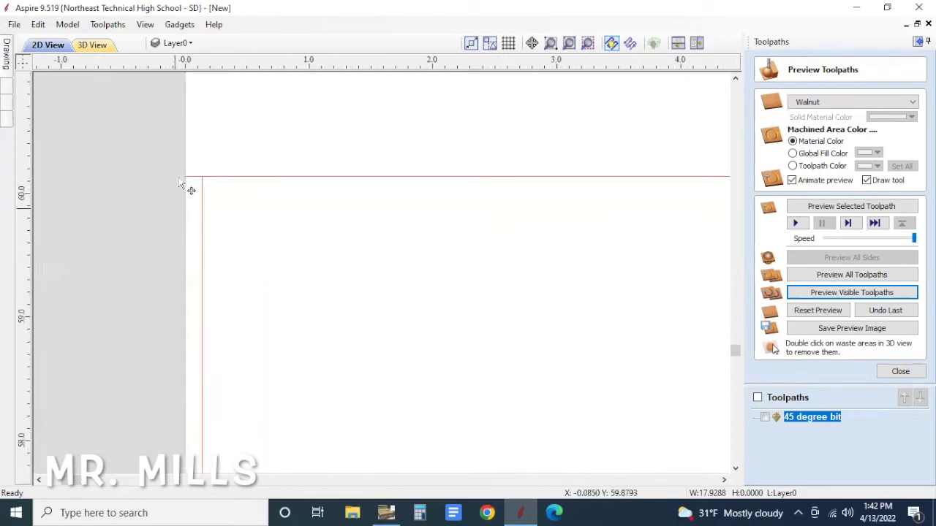
pyautogui.click(184, 177)
pyautogui.moveTo(173, 176); pyautogui.dragTo(166, 176)
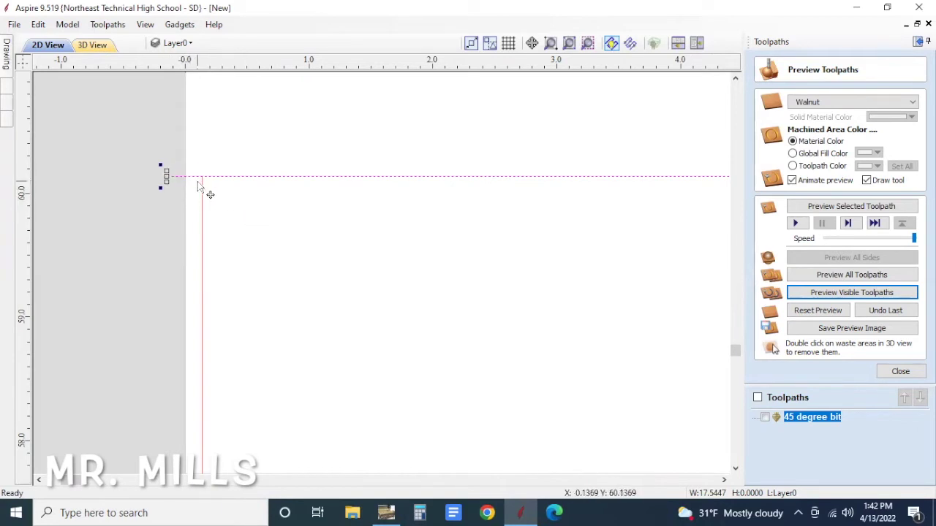
# Stretch the first side panel's lower edge past both its outer and inner corners
pyautogui.scroll(-5, 200, 192)
pyautogui.scroll(5, 375, 367)
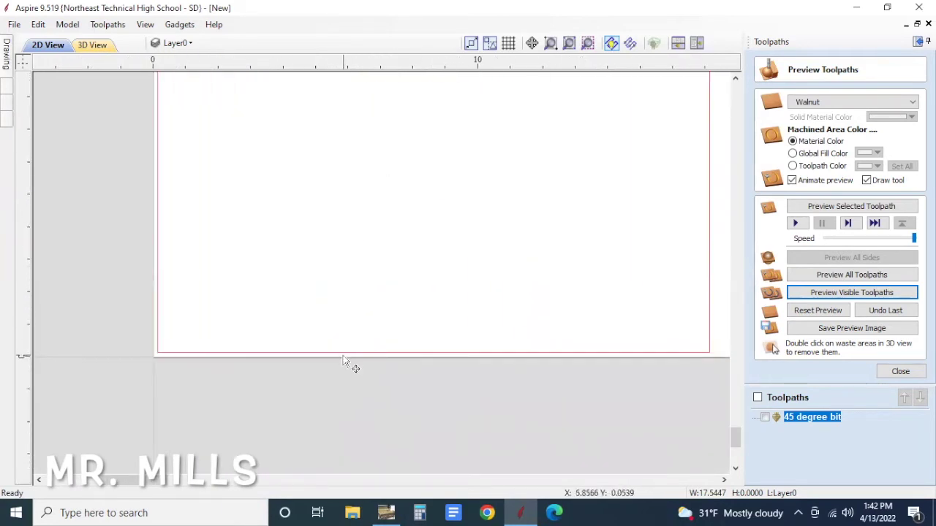
pyautogui.click(147, 350)
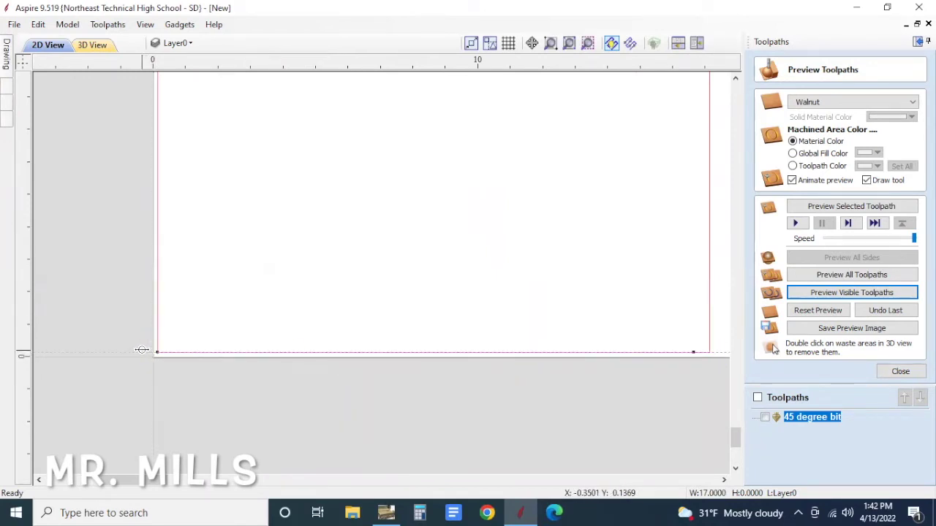
pyautogui.moveTo(141, 349); pyautogui.dragTo(141, 349)
pyautogui.scroll(-4, 229, 407)
pyautogui.scroll(6, 402, 422)
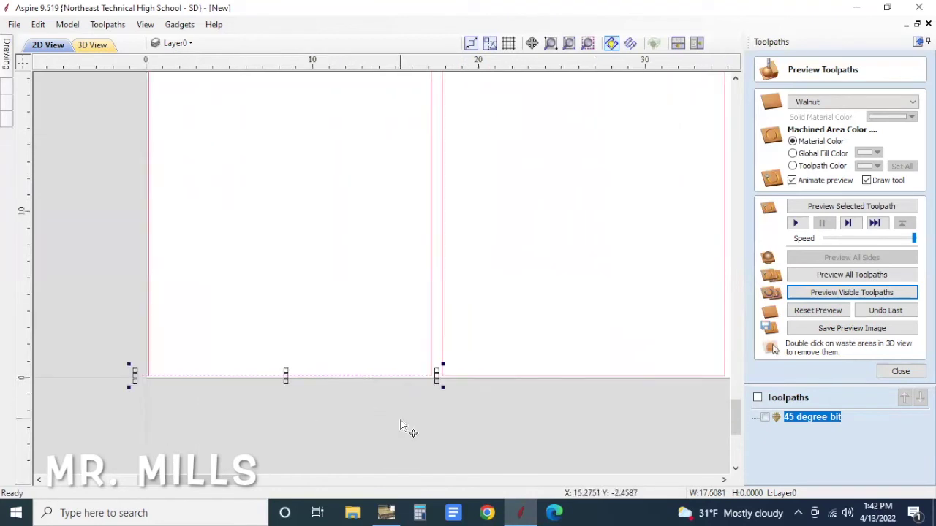
pyautogui.scroll(2, 462, 357)
pyautogui.moveTo(468, 307); pyautogui.dragTo(493, 306)
# Stretch the second side panel's lower edge past both of its corners, to about 17.75 inches long
pyautogui.click(548, 309)
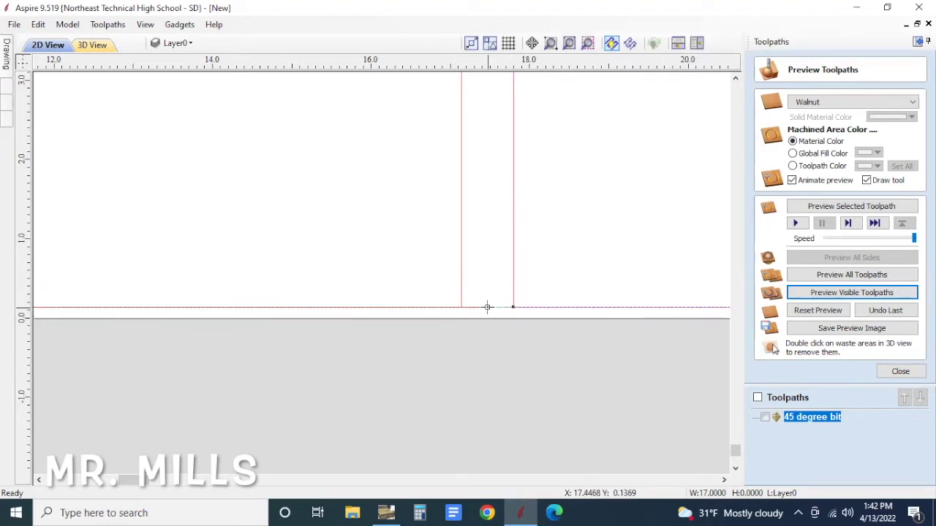
pyautogui.scroll(-8, 560, 344)
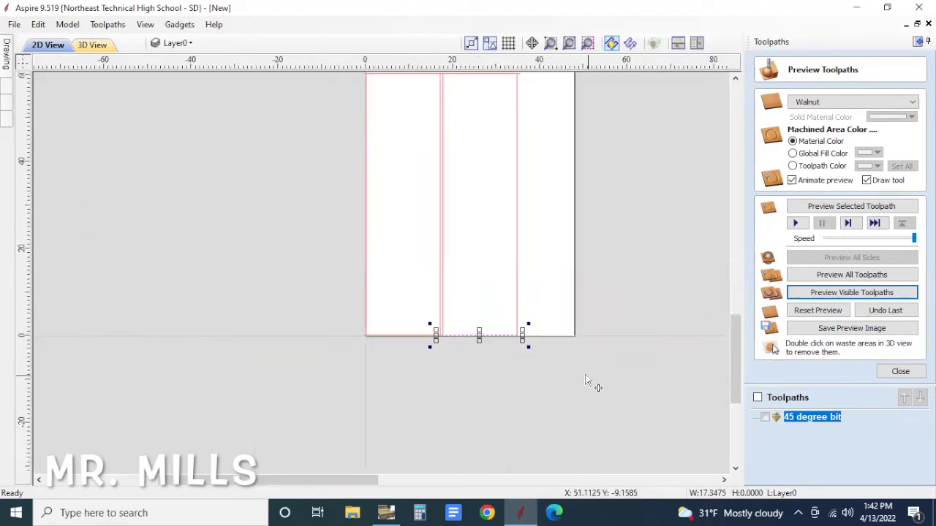
pyautogui.scroll(6, 528, 340)
pyautogui.moveTo(500, 340); pyautogui.dragTo(519, 340)
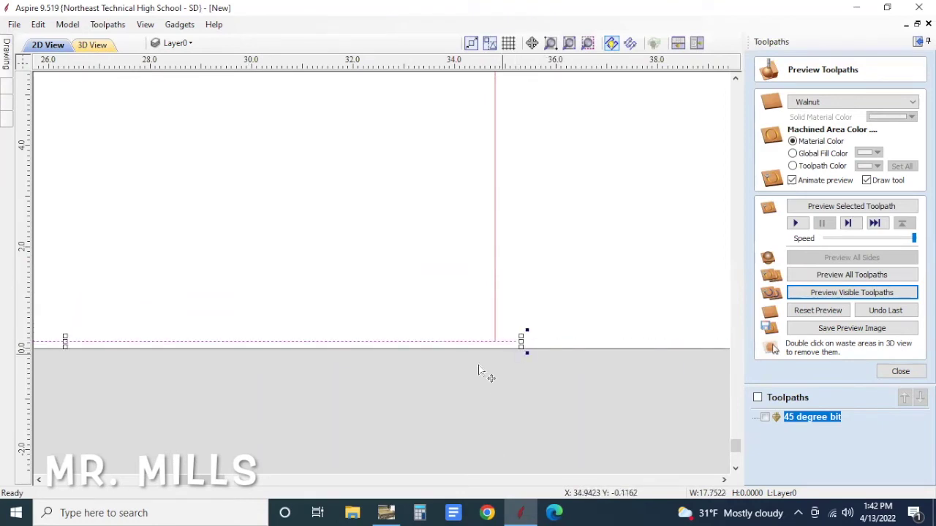
# Check the two panels' stretched upper edges and recalculate all toolpaths so the 45 degree bit cut follows them
pyautogui.scroll(-6, 463, 386)
pyautogui.scroll(-1, 446, 292)
pyautogui.scroll(2, 470, 224)
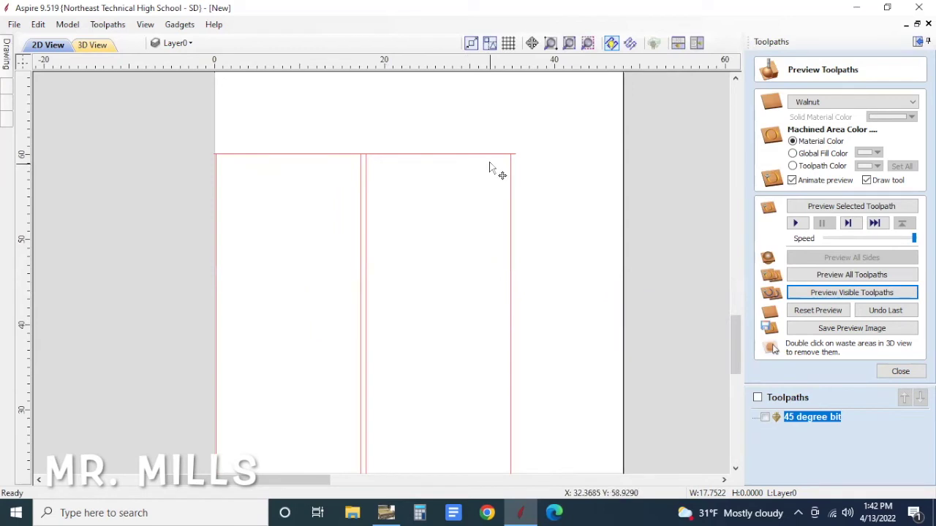
pyautogui.click(381, 156)
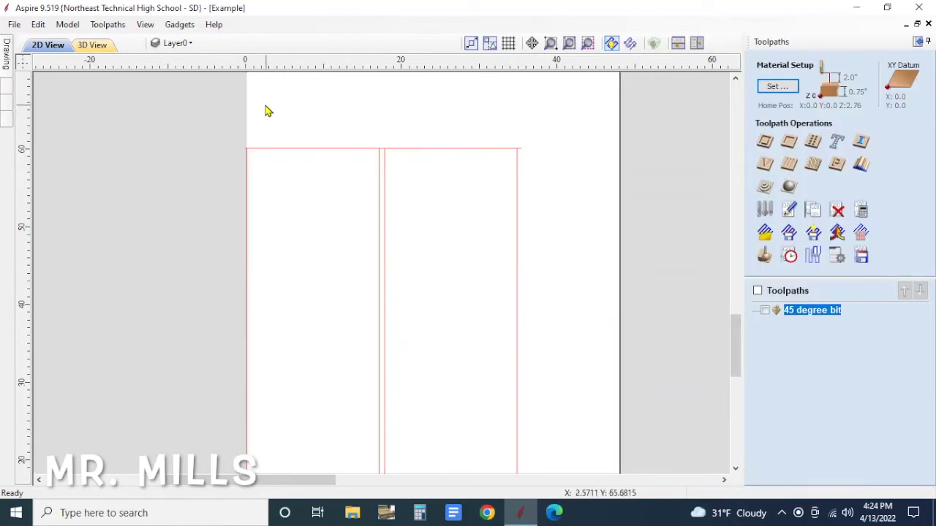
pyautogui.click(305, 149)
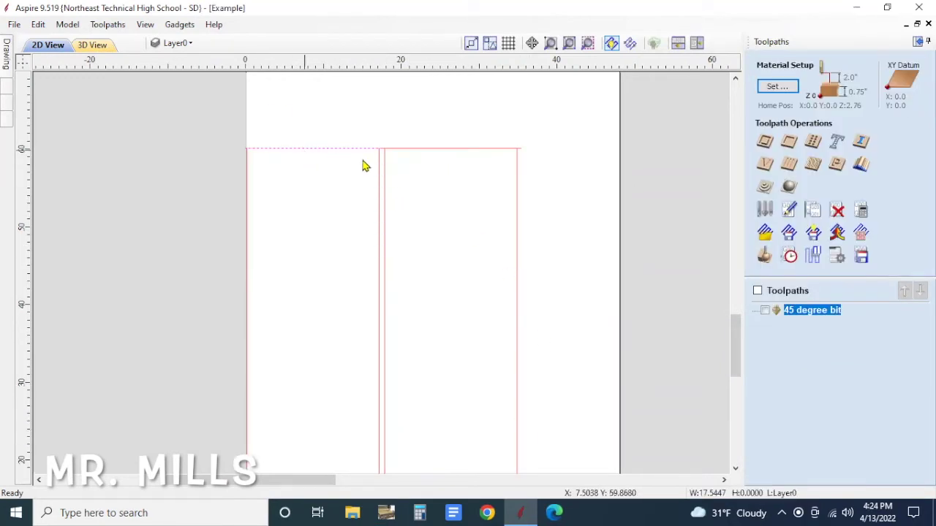
pyautogui.click(517, 153)
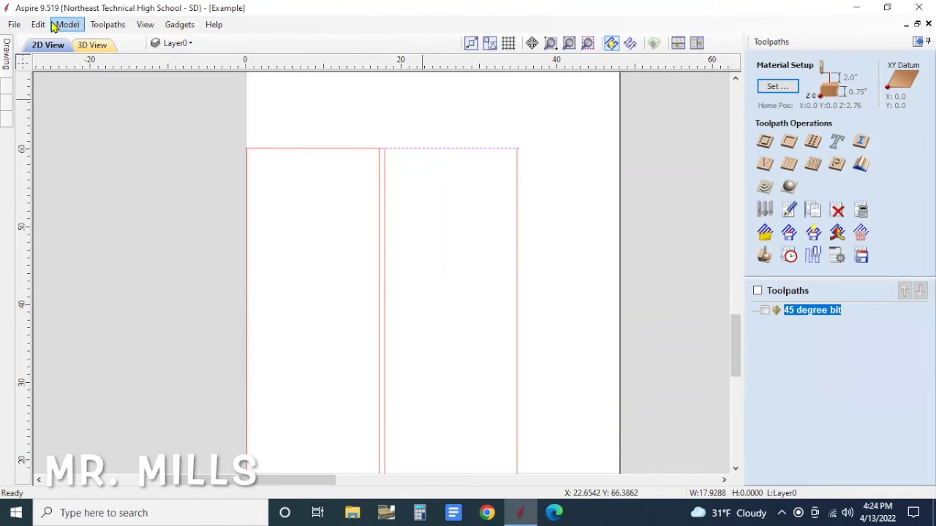
pyautogui.click(122, 26)
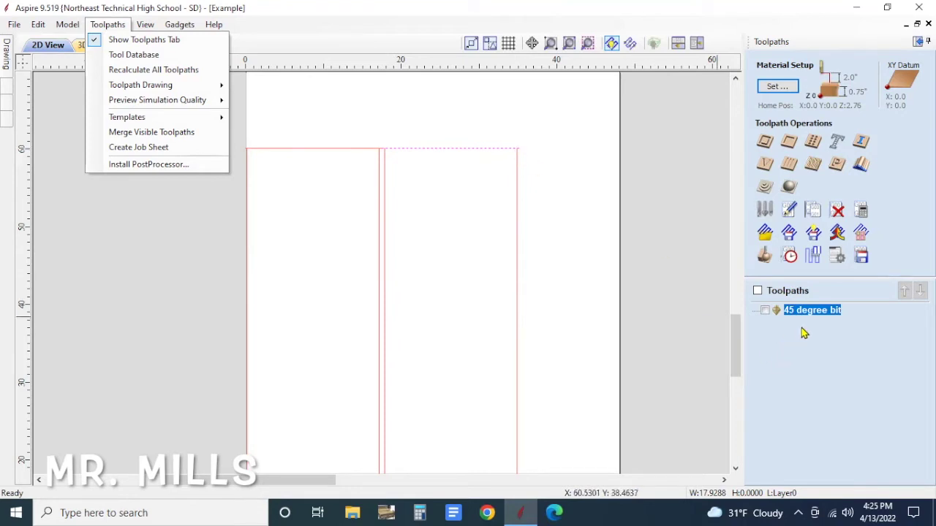
pyautogui.moveTo(814, 315)
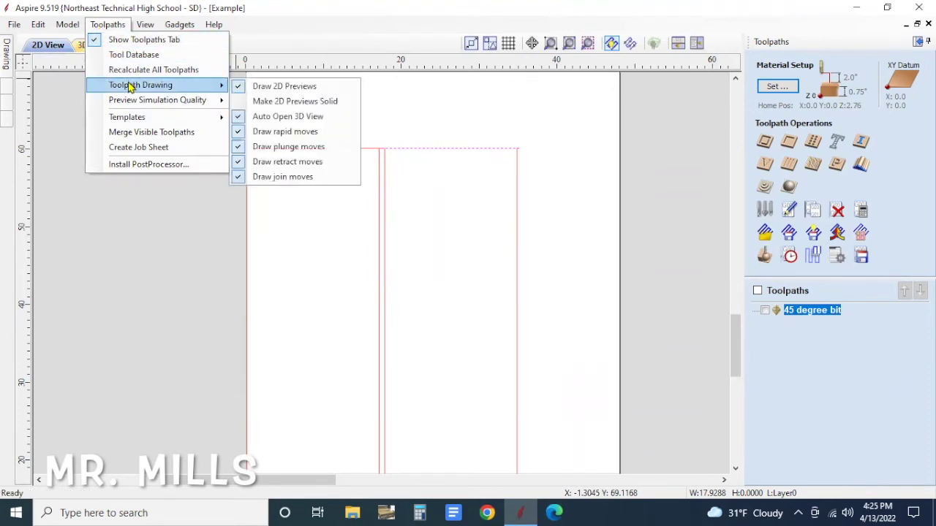
pyautogui.click(134, 74)
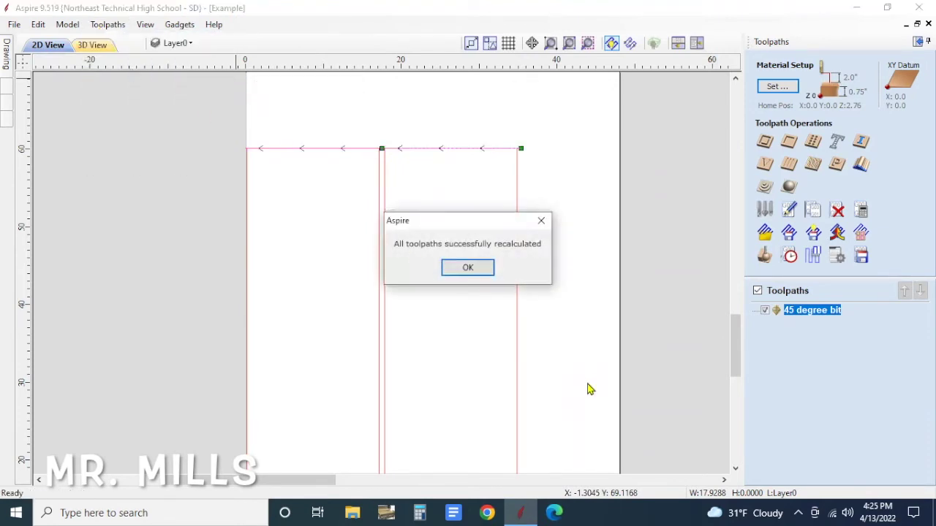
pyautogui.click(468, 270)
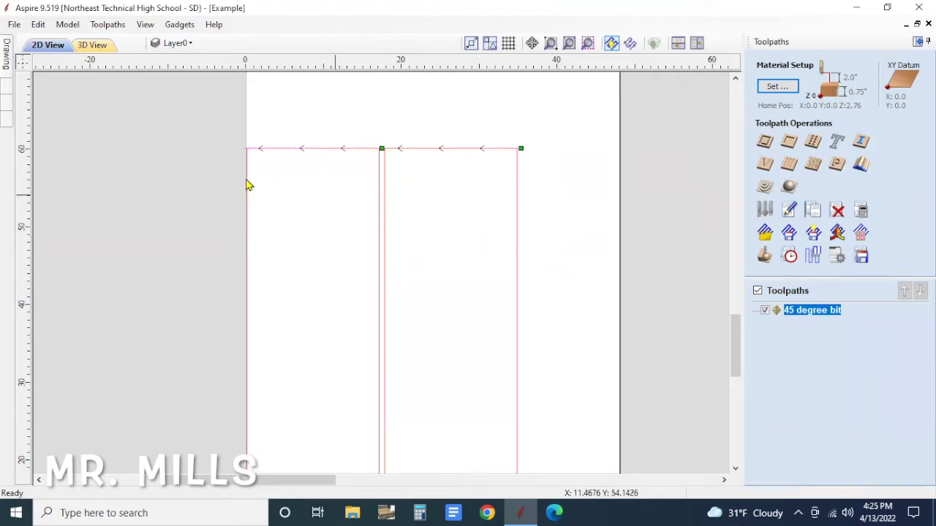
# Select the four long side edges of both panels and stretch their upper ends past the bevel toolpath, to about 60.08 inches tall
pyautogui.click(517, 191)
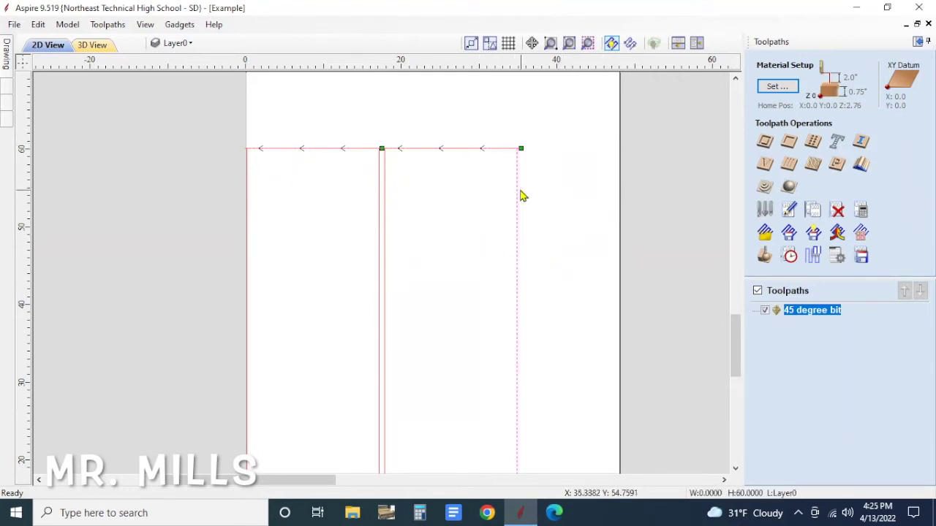
pyautogui.scroll(5, 515, 157)
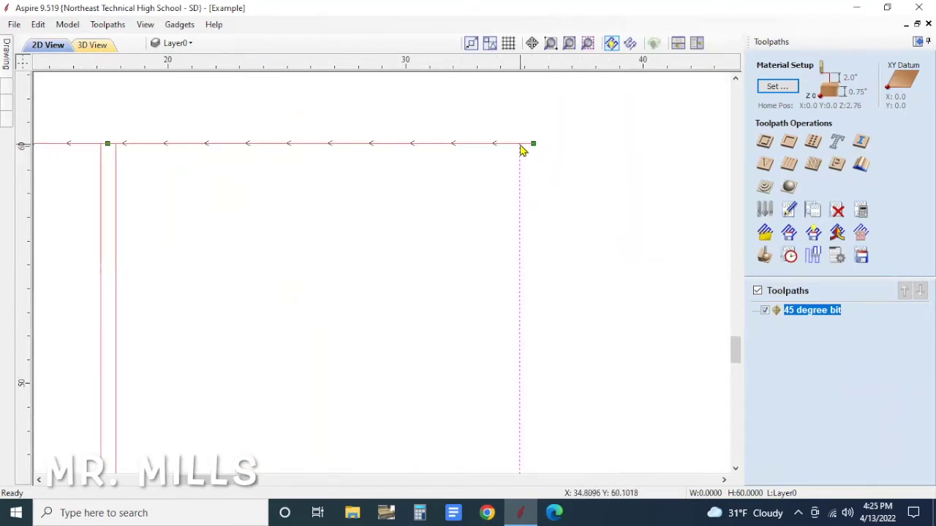
pyautogui.scroll(2, 521, 150)
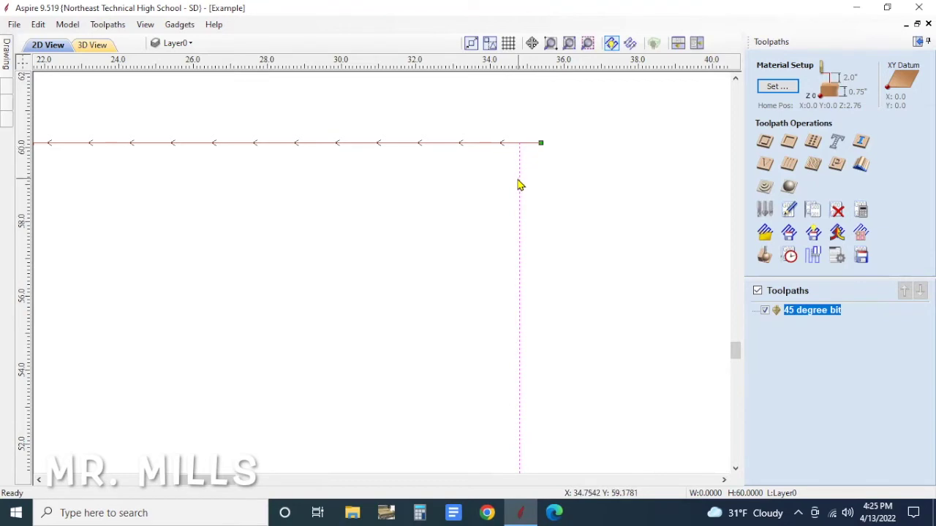
pyautogui.scroll(-2, 519, 184)
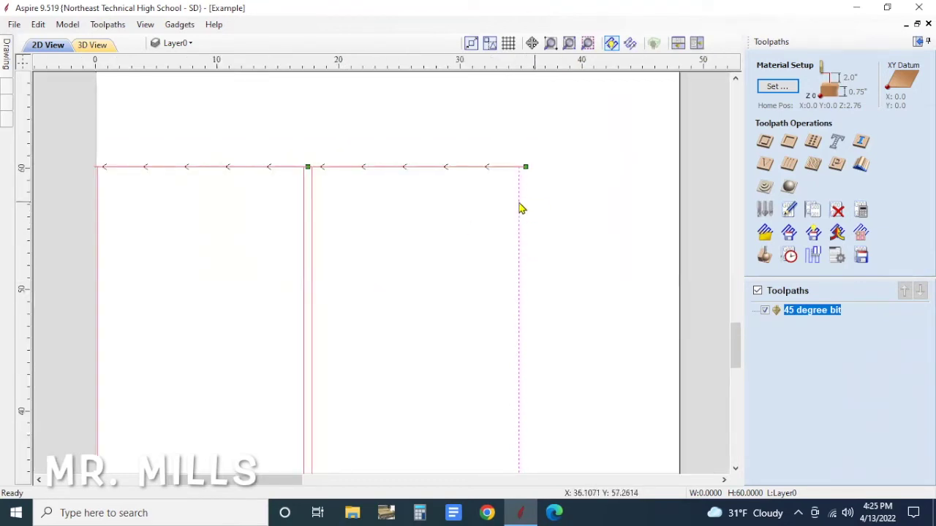
pyautogui.keyDown('shift'); pyautogui.click(311, 269); pyautogui.keyUp('shift')
pyautogui.keyDown('shift'); pyautogui.click(305, 272); pyautogui.keyUp('shift')
pyautogui.keyDown('shift'); pyautogui.click(98, 259); pyautogui.keyUp('shift')
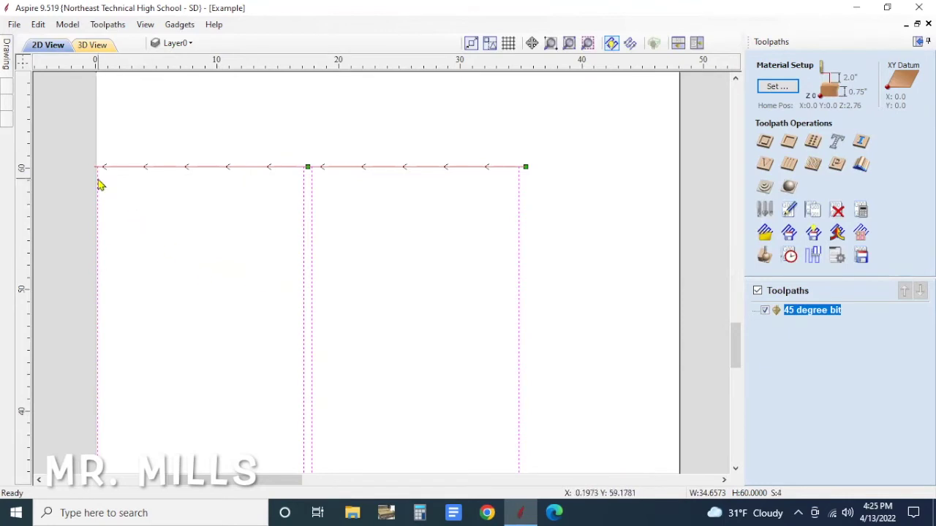
pyautogui.scroll(2, 311, 179)
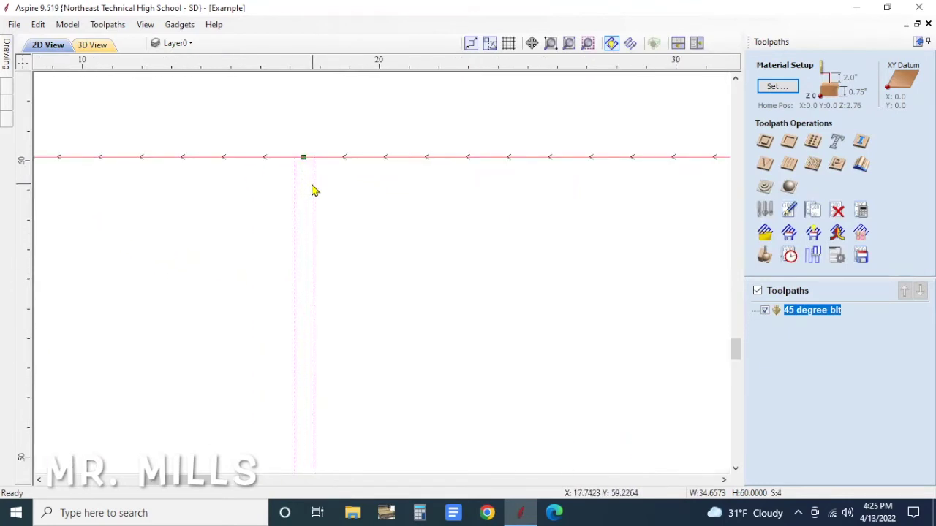
pyautogui.scroll(3, 183, 244)
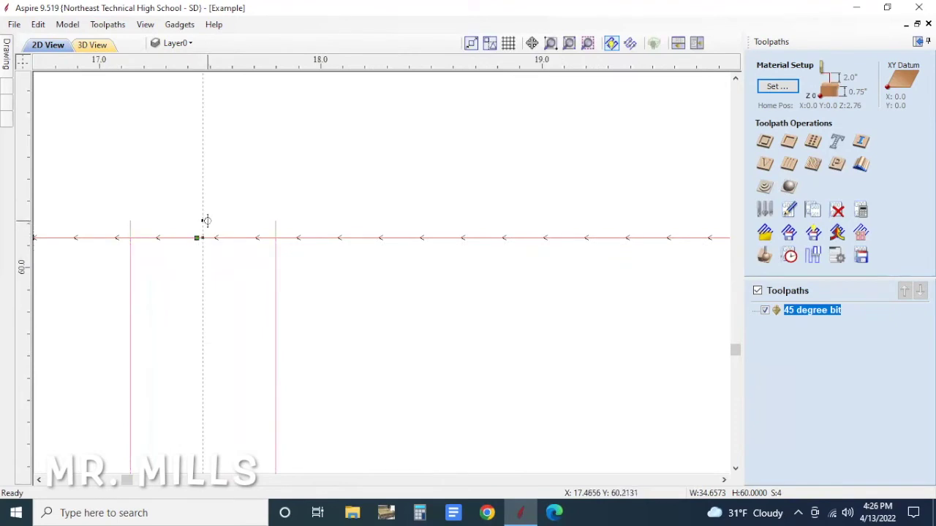
pyautogui.moveTo(207, 221); pyautogui.dragTo(205, 218)
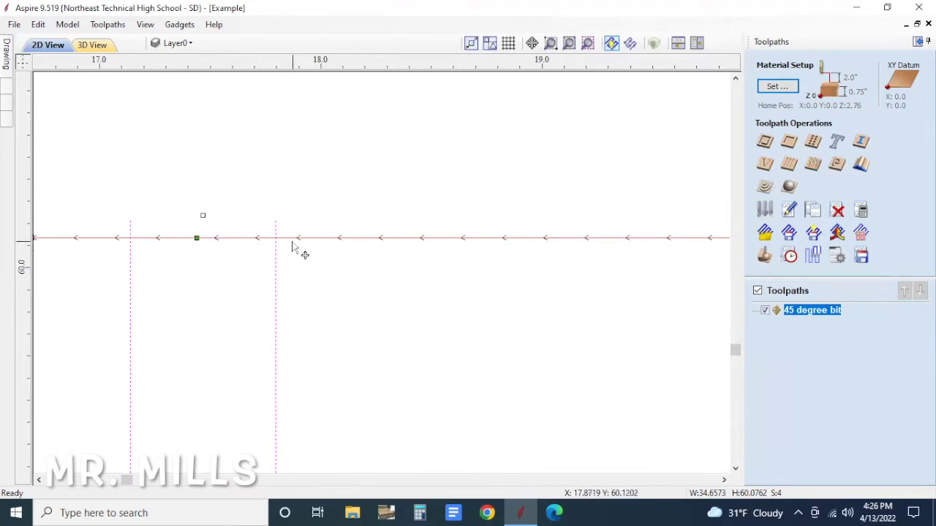
# Stretch the lower ends of the four side edges past the lower bevel toolpath to the sheet's edge
pyautogui.scroll(-6, 282, 244)
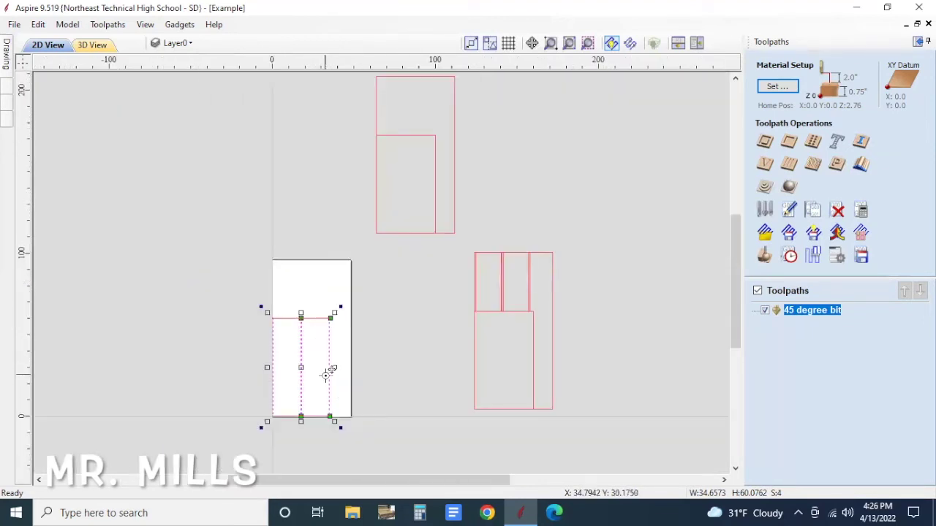
pyautogui.scroll(10, 315, 431)
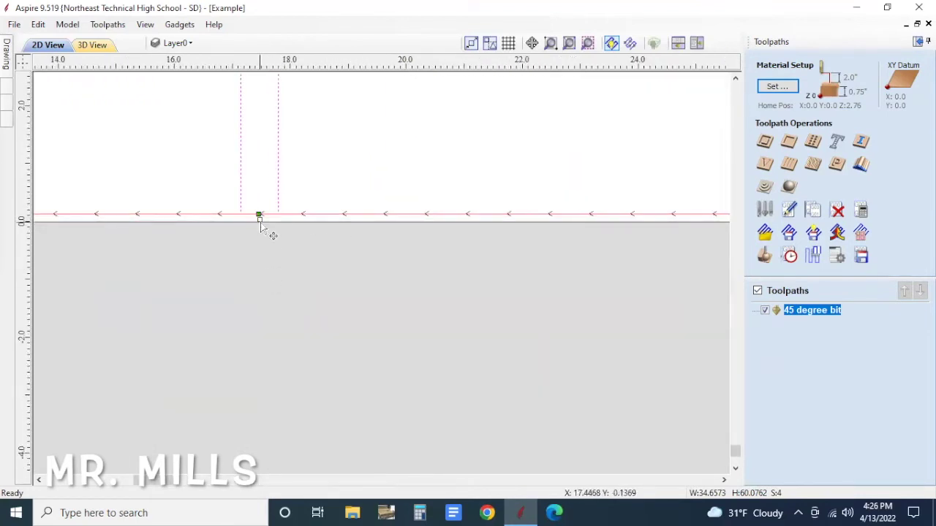
pyautogui.click(260, 216)
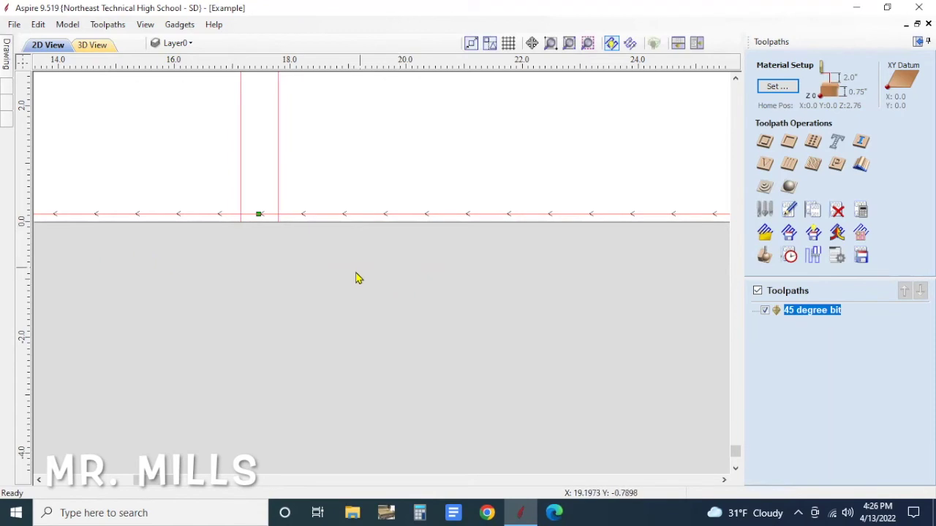
pyautogui.scroll(-5, 344, 271)
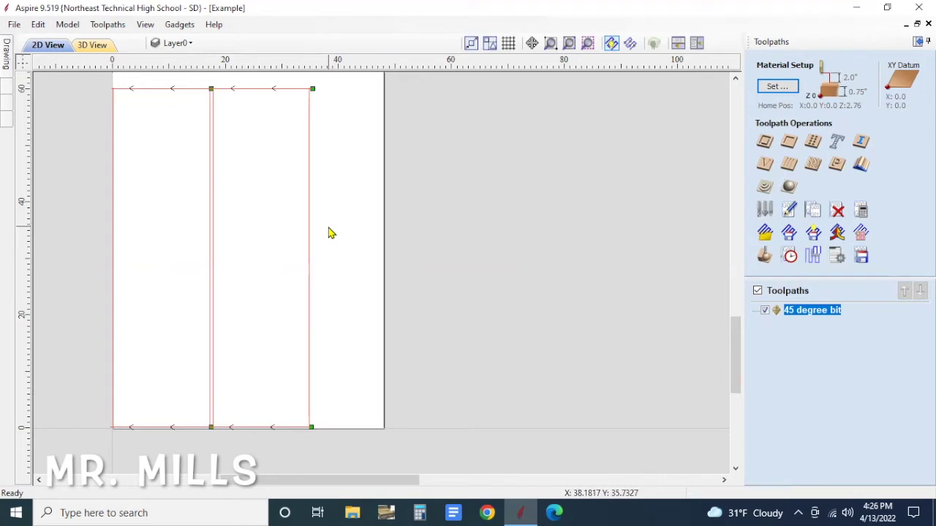
# Close the toolpath preview and select the four long side edges of both side panels
pyautogui.click(309, 142)
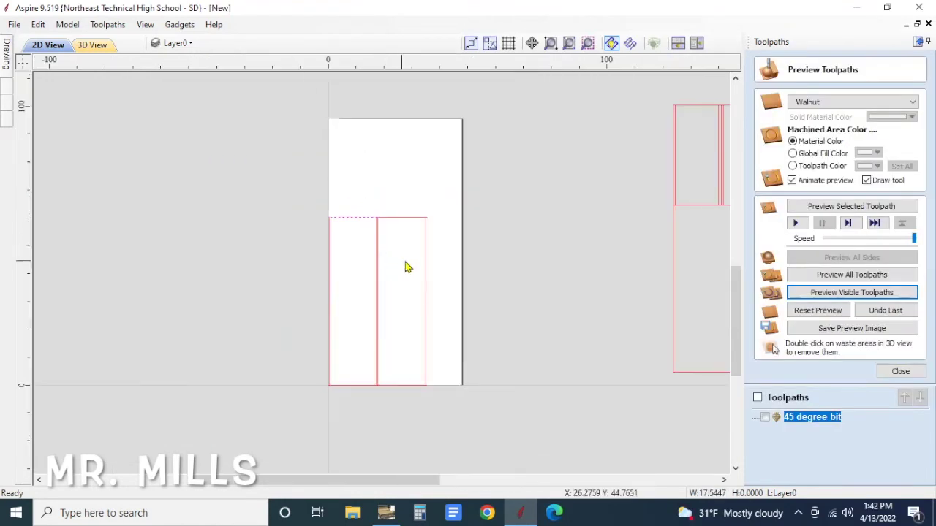
pyautogui.scroll(2, 410, 307)
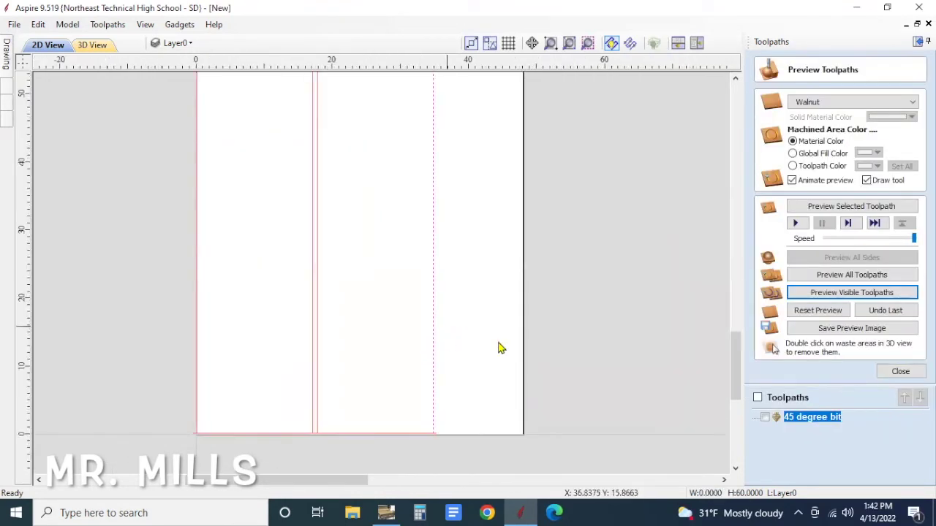
pyautogui.click(436, 176)
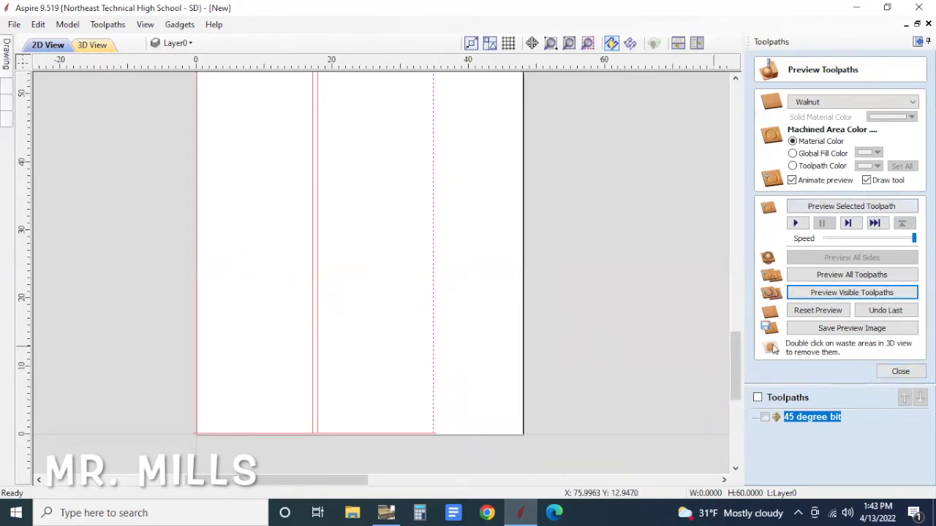
pyautogui.click(900, 371)
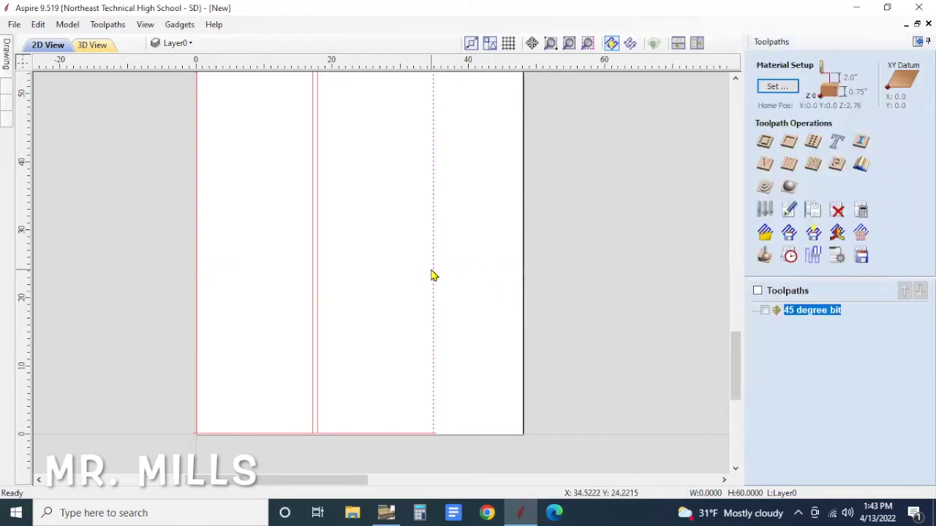
pyautogui.keyDown('shift'); pyautogui.click(317, 289); pyautogui.keyUp('shift')
pyautogui.keyDown('shift'); pyautogui.click(313, 298); pyautogui.keyUp('shift')
pyautogui.keyDown('shift'); pyautogui.click(197, 280); pyautogui.keyUp('shift')
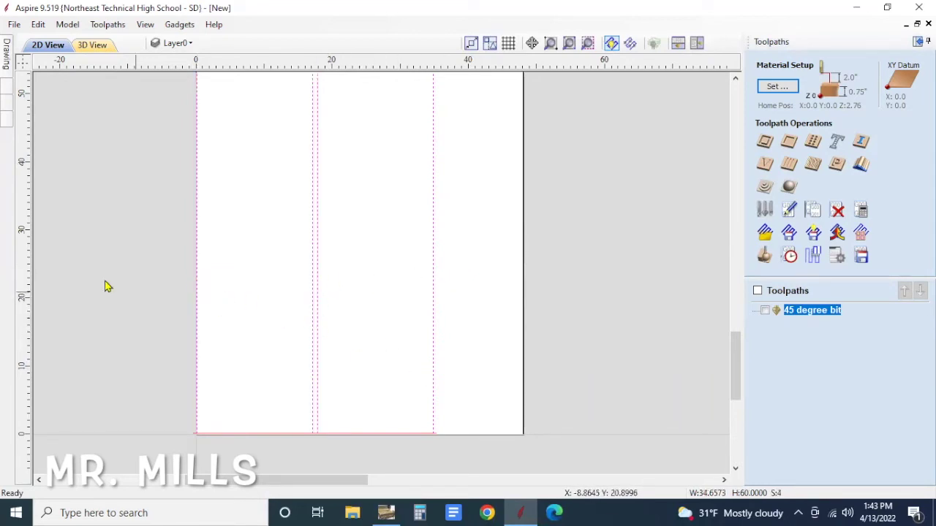
# Start a 2D profile toolpath on the four side edges with the 0.25 inch End Mill, machining Outside / Right
pyautogui.click(764, 143)
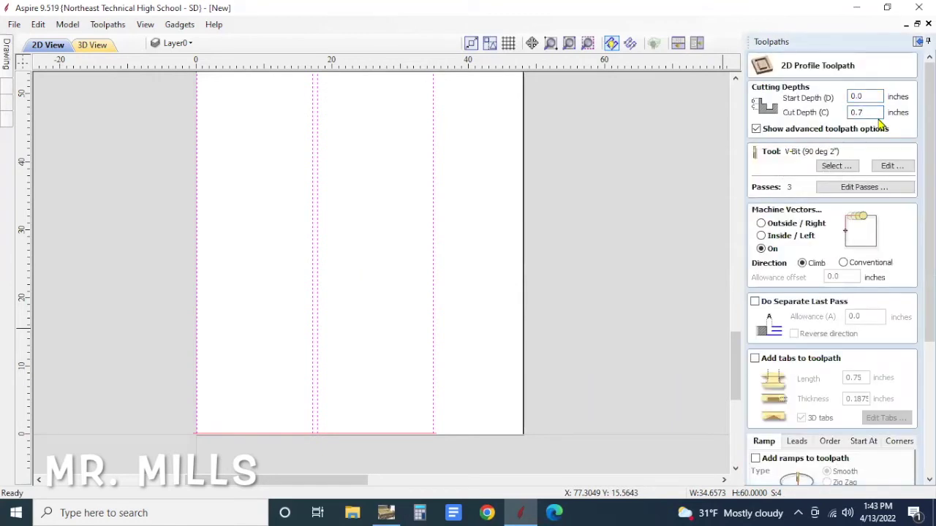
pyautogui.click(837, 167)
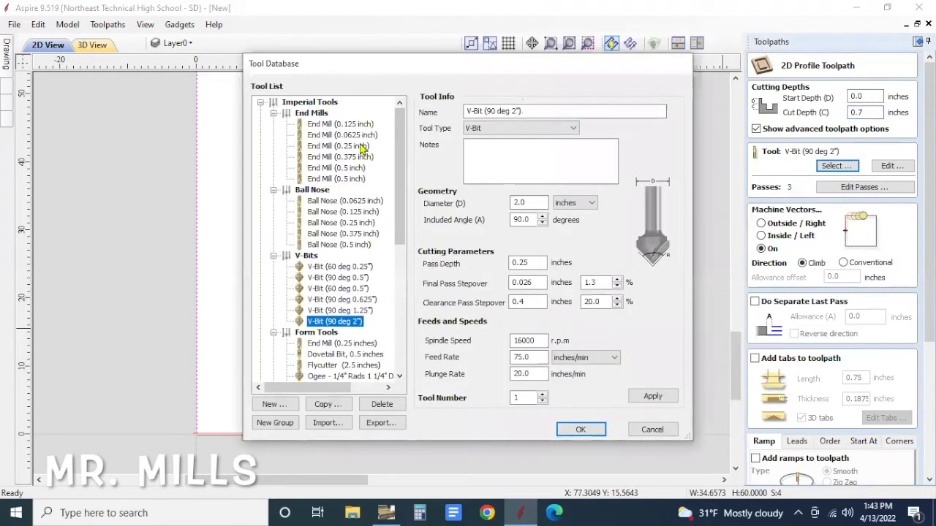
pyautogui.click(356, 148)
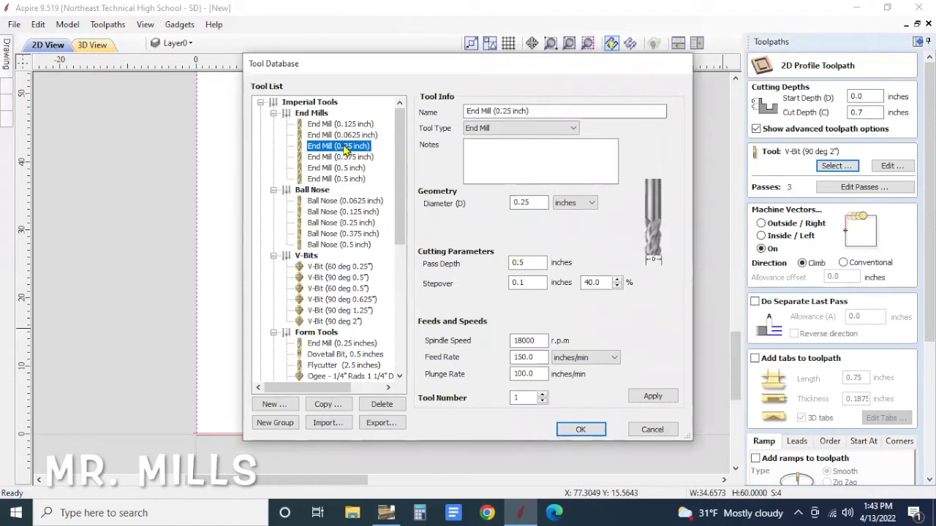
pyautogui.click(583, 429)
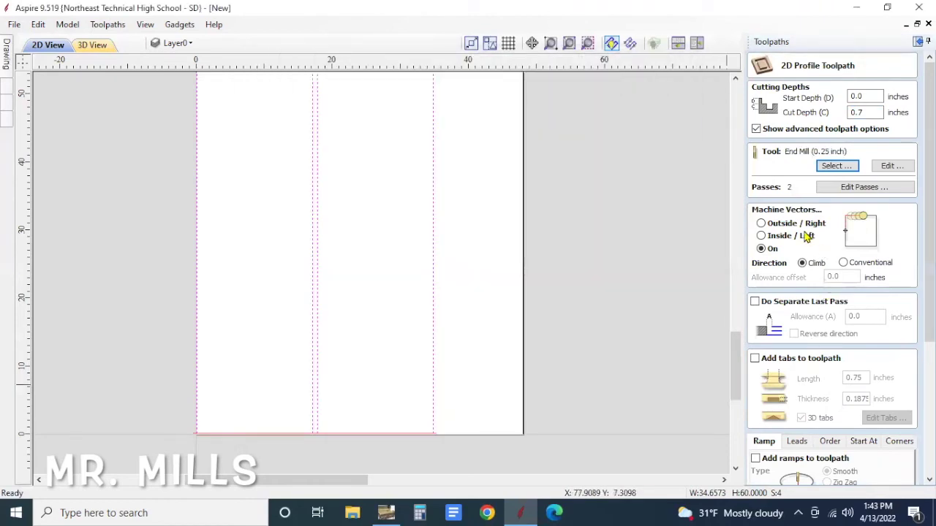
pyautogui.click(762, 224)
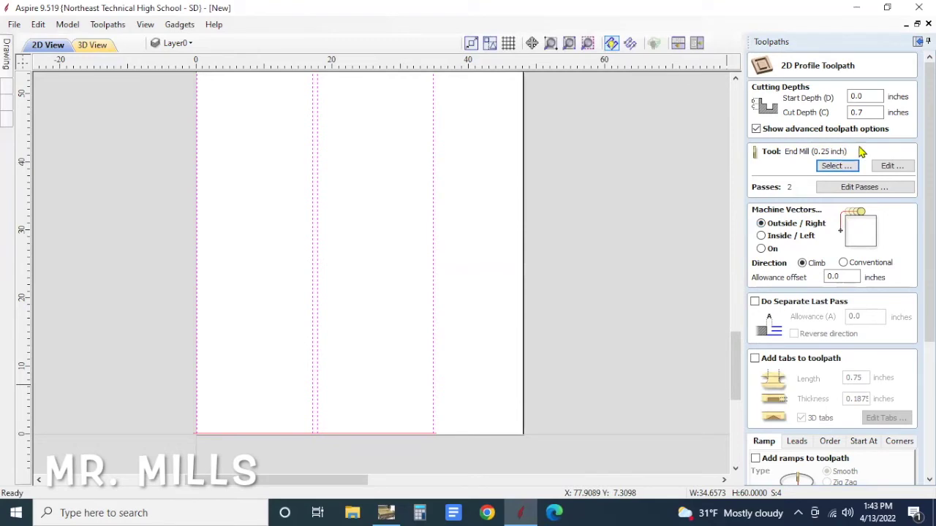
# Name the profile toolpath "Outside cut 1" and calculate it, accepting the open contours as individual cuts
pyautogui.scroll(-5, 800, 315)
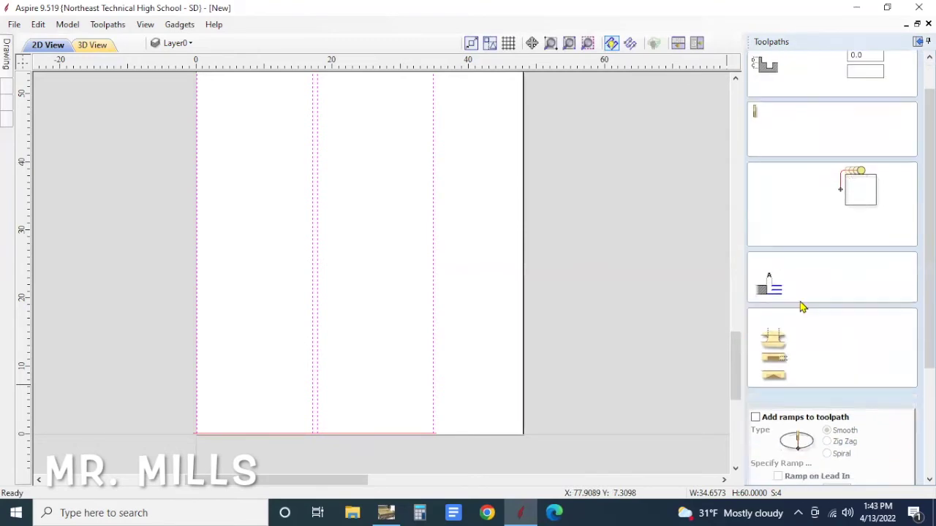
pyautogui.scroll(-1, 801, 353)
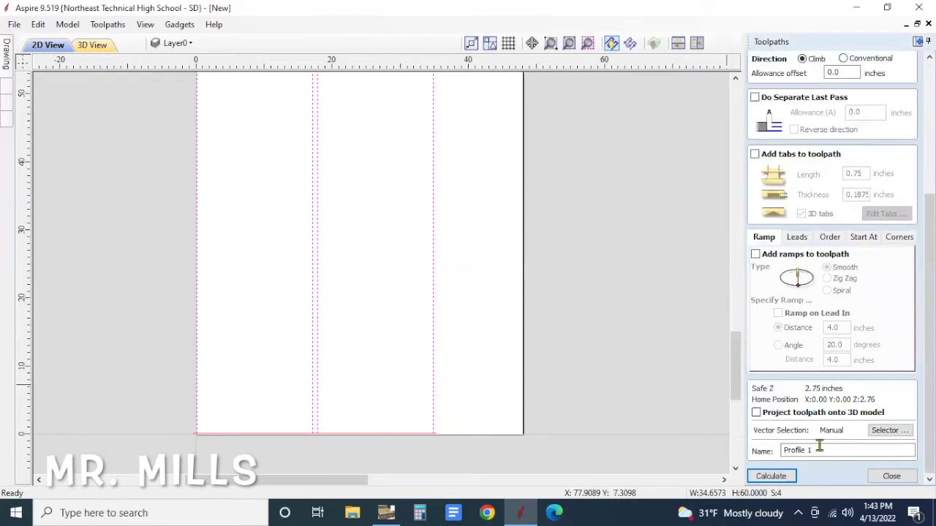
pyautogui.write('Outside cut')
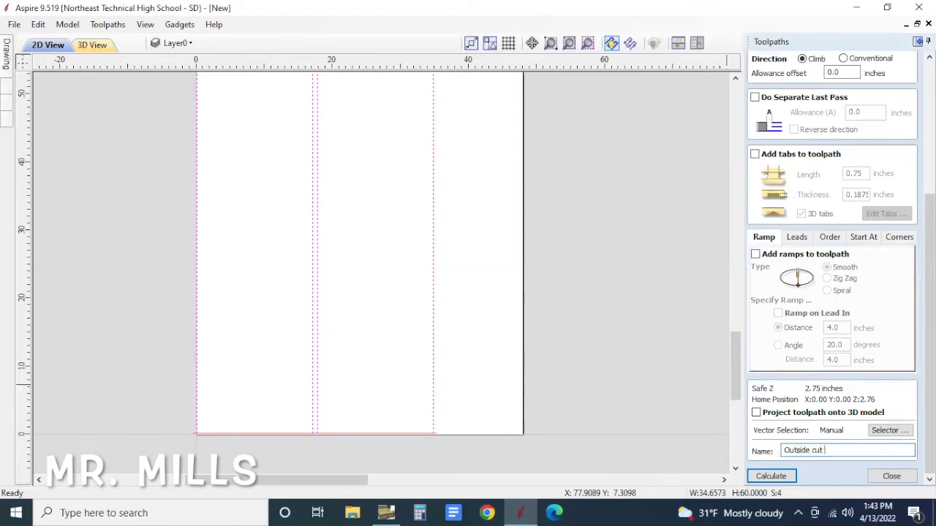
pyautogui.press('Return')
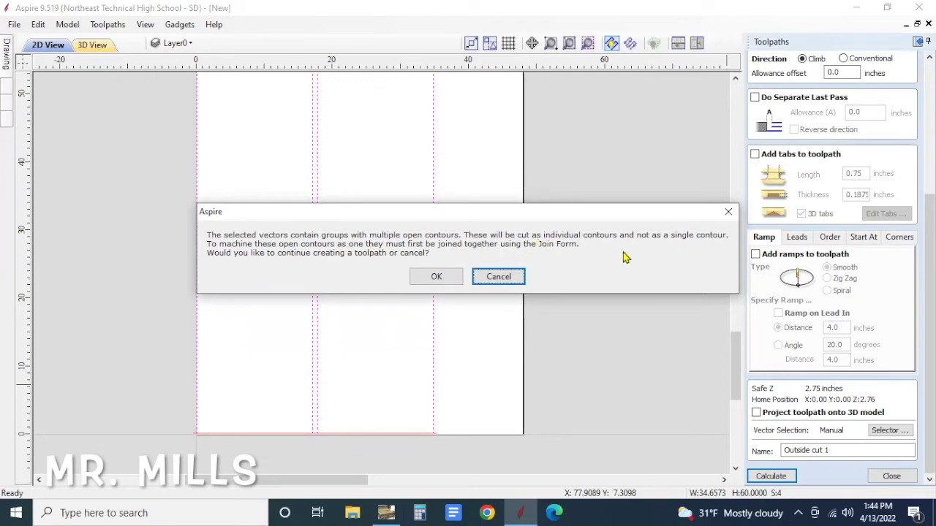
pyautogui.click(447, 277)
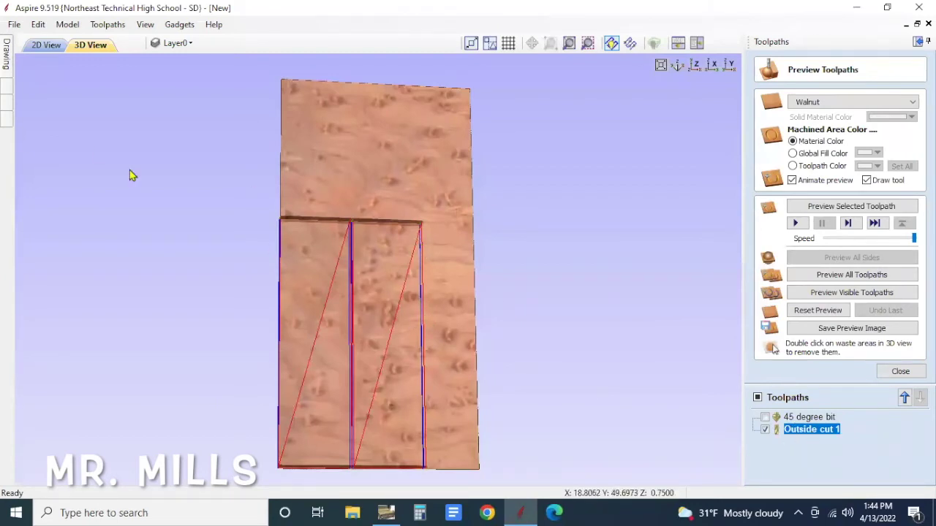
# Examine in the 2D view on which side of each panel edge the Outside cut 1 toolpath runs
pyautogui.click(47, 45)
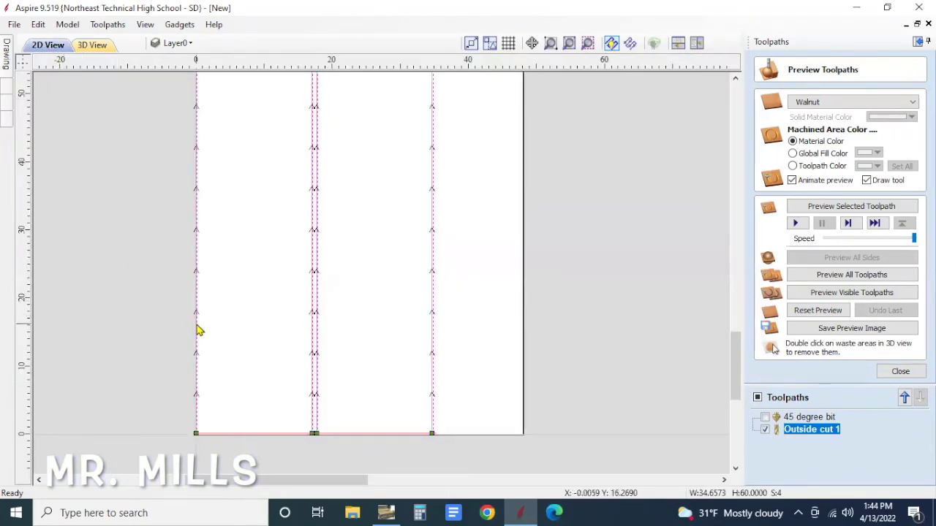
pyautogui.scroll(8, 194, 328)
pyautogui.scroll(2, 204, 290)
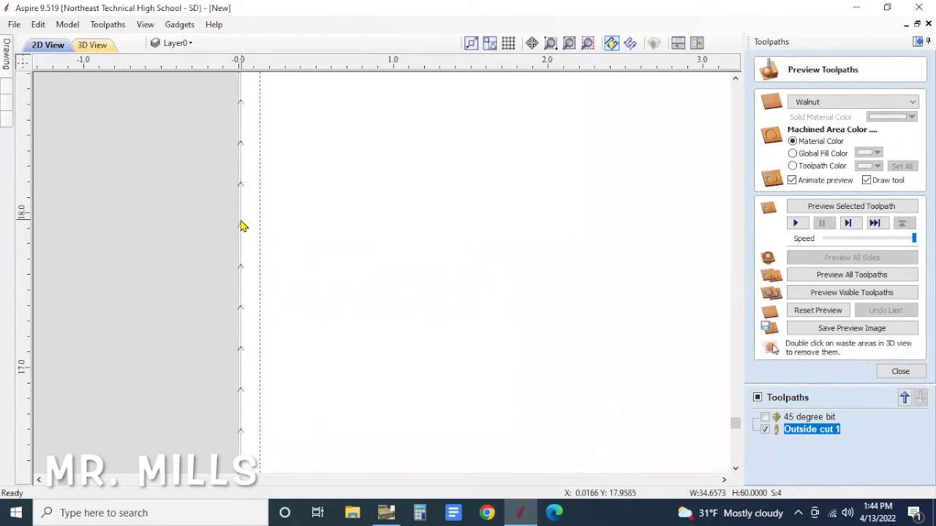
pyautogui.scroll(-10, 248, 234)
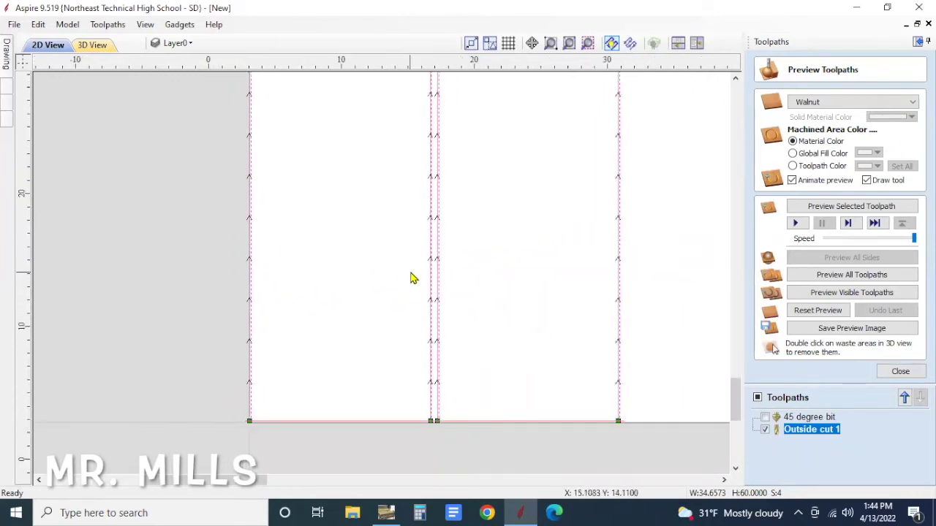
pyautogui.scroll(5, 413, 277)
pyautogui.scroll(4, 489, 299)
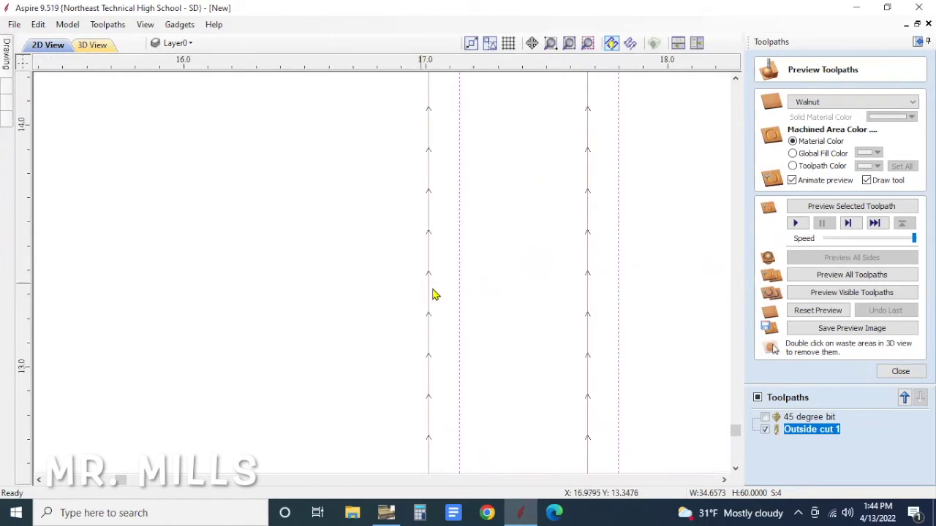
pyautogui.scroll(-2, 443, 291)
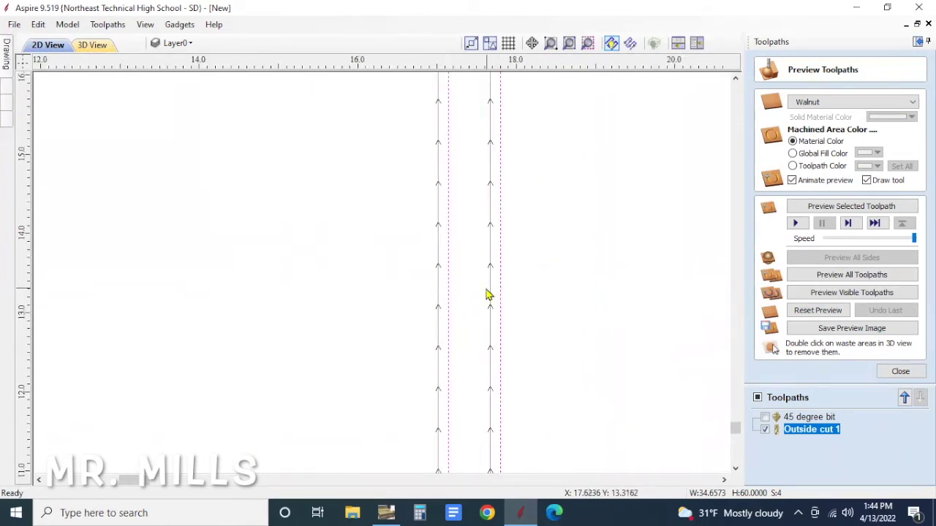
pyautogui.scroll(-4, 490, 296)
pyautogui.scroll(3, 665, 307)
pyautogui.scroll(-4, 577, 309)
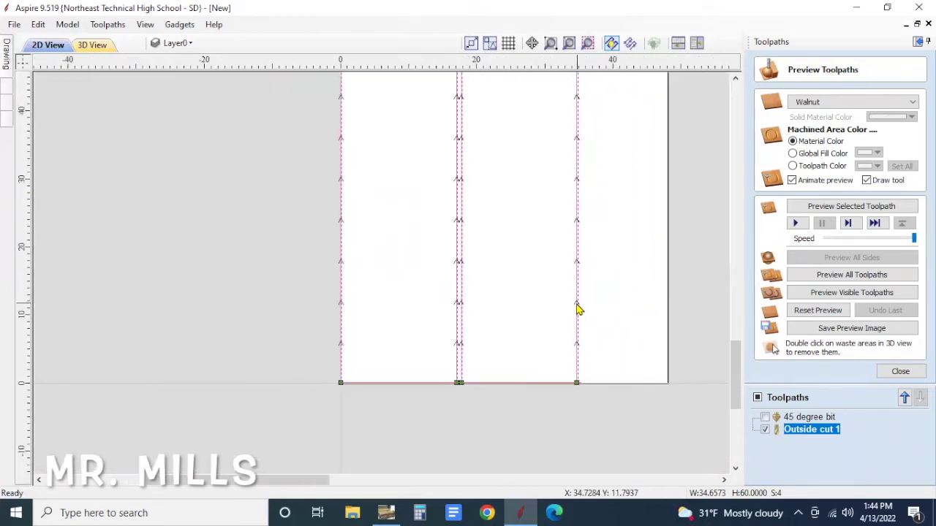
# Edit Outside cut 1 to leave out both panels' right edges, keeping only the left edges, and recalculate it
pyautogui.doubleClick(806, 430)
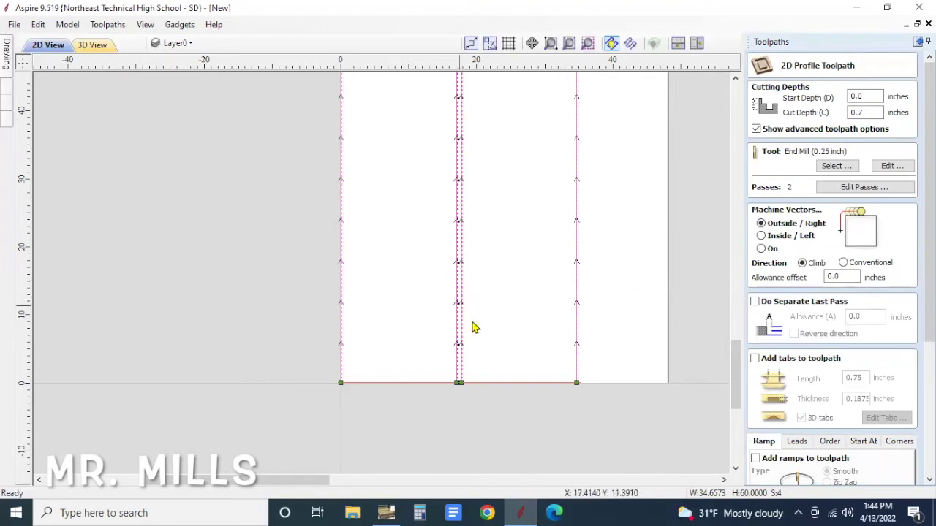
pyautogui.scroll(2, 476, 322)
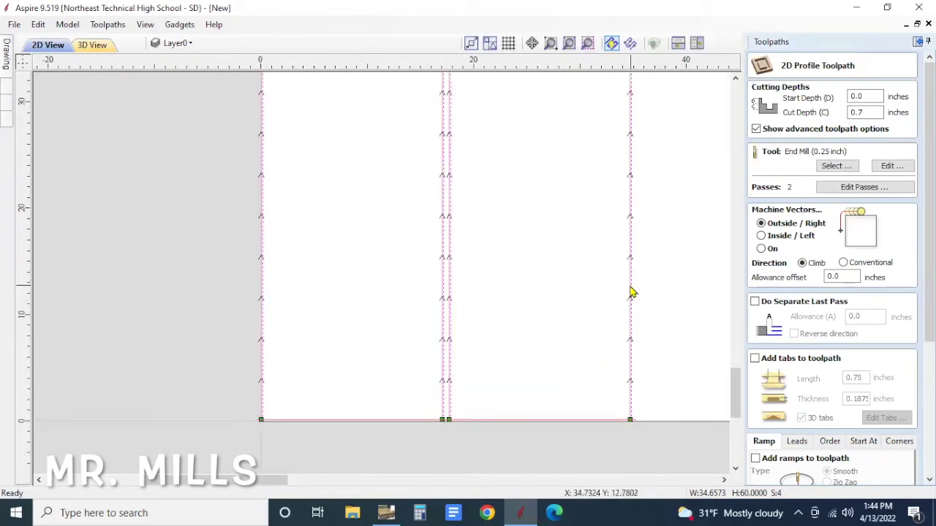
pyautogui.keyDown('ctrl'); pyautogui.click(632, 290); pyautogui.keyUp('ctrl')
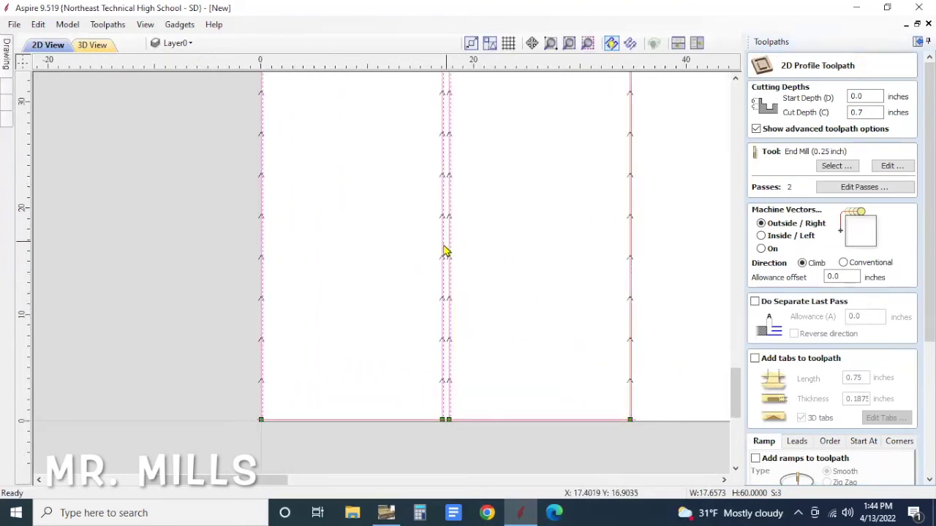
pyautogui.scroll(5, 435, 285)
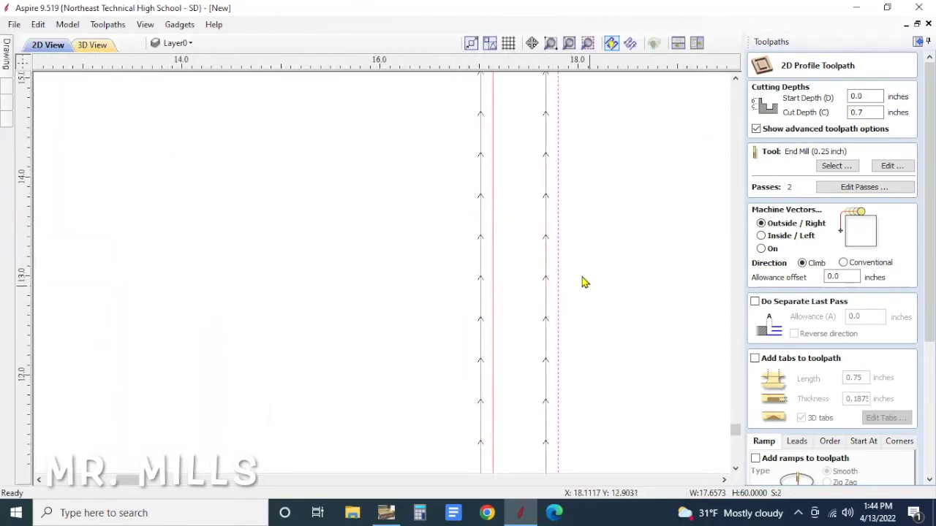
pyautogui.scroll(-5, 574, 274)
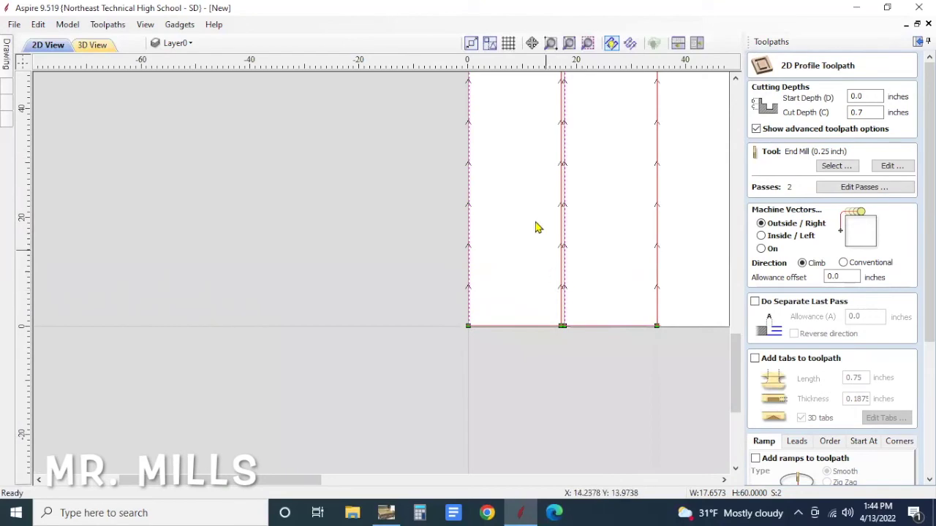
pyautogui.scroll(-5, 808, 369)
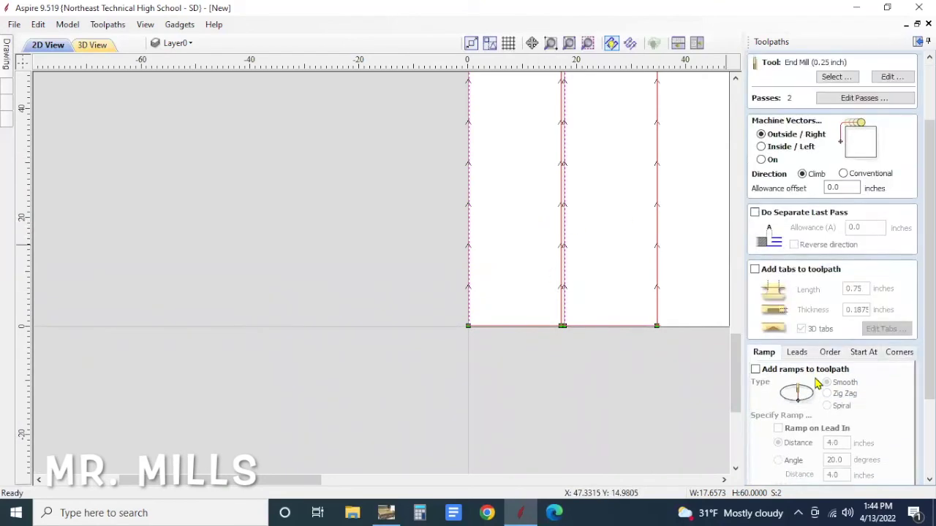
pyautogui.click(775, 476)
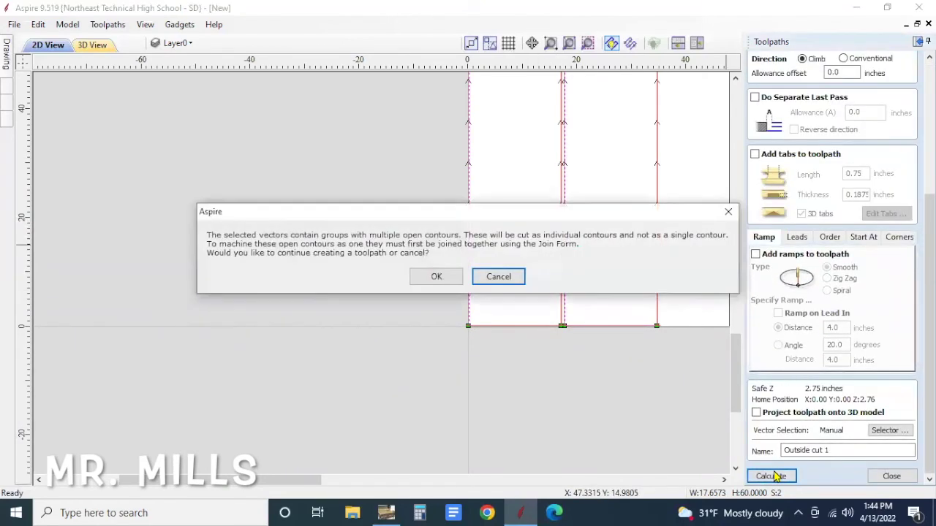
pyautogui.click(436, 277)
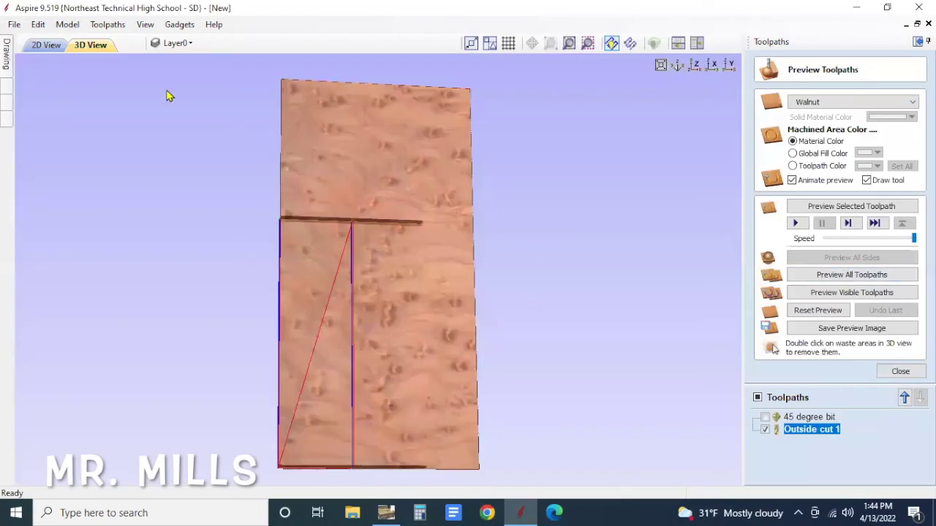
pyautogui.click(908, 371)
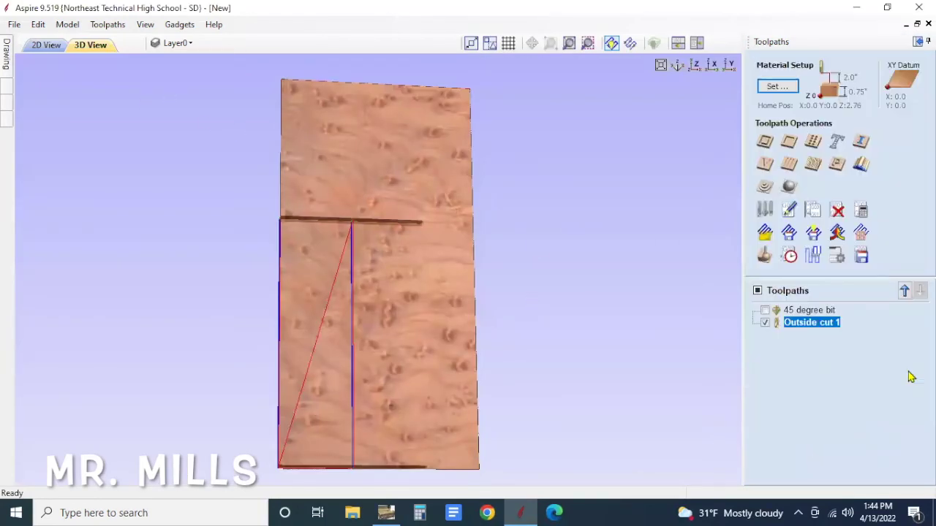
# Create and calculate a 2D profile toolpath on both panels' right edges, machining Inside / Left, accepting the open contours as individual cuts
pyautogui.click(38, 45)
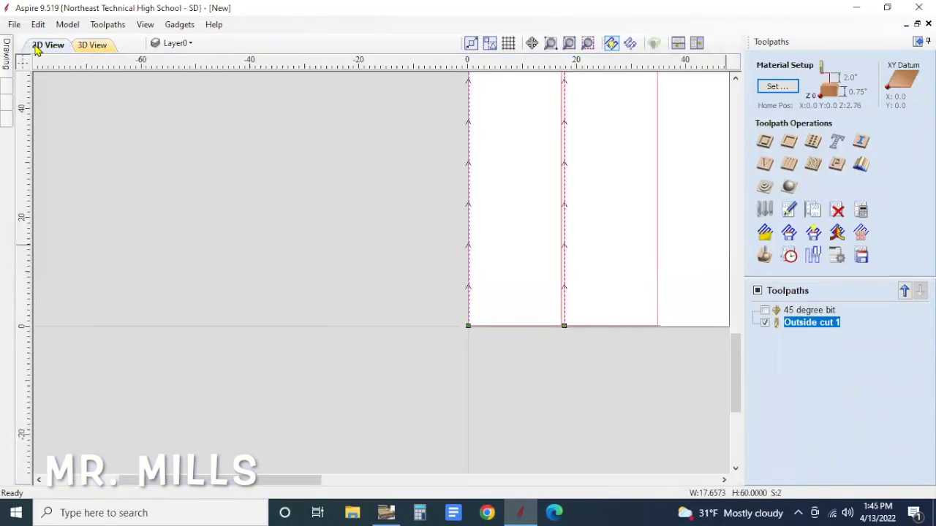
pyautogui.scroll(3, 585, 264)
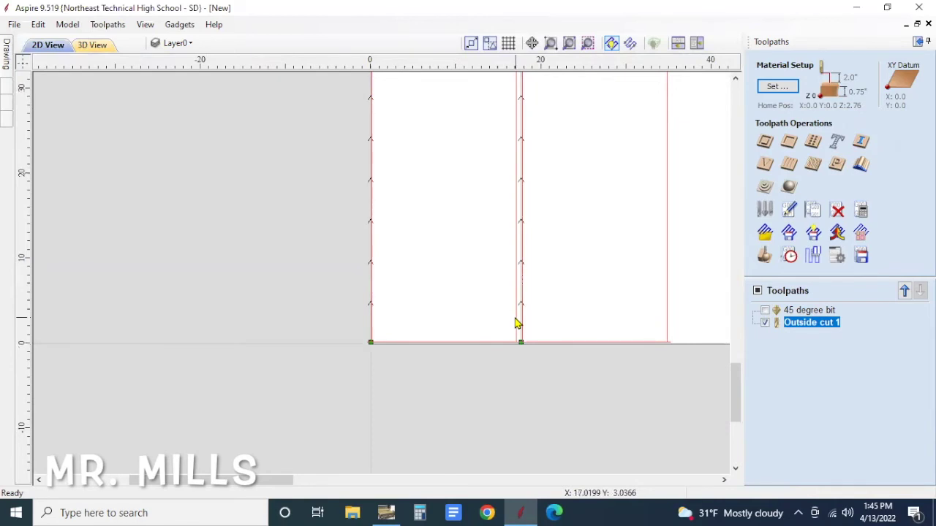
pyautogui.click(662, 348)
pyautogui.keyDown('shift'); pyautogui.click(669, 322); pyautogui.keyUp('shift')
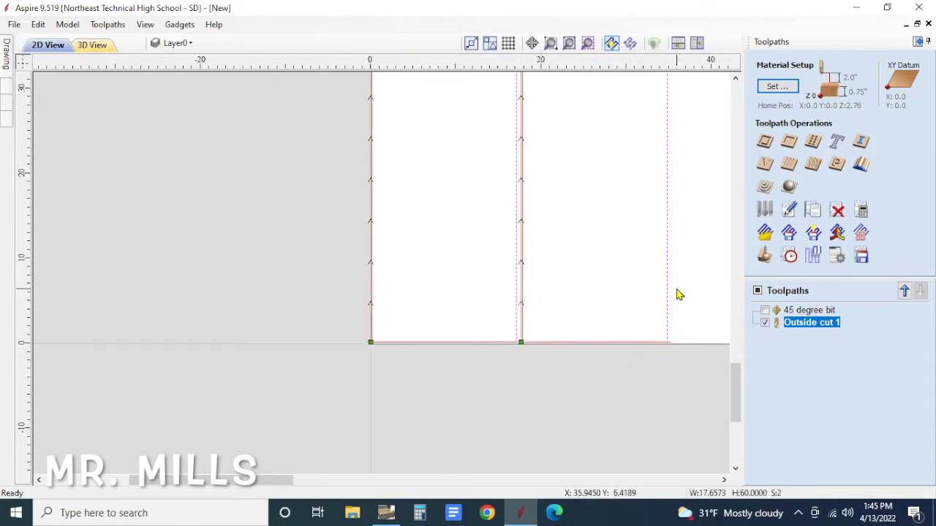
pyautogui.click(768, 149)
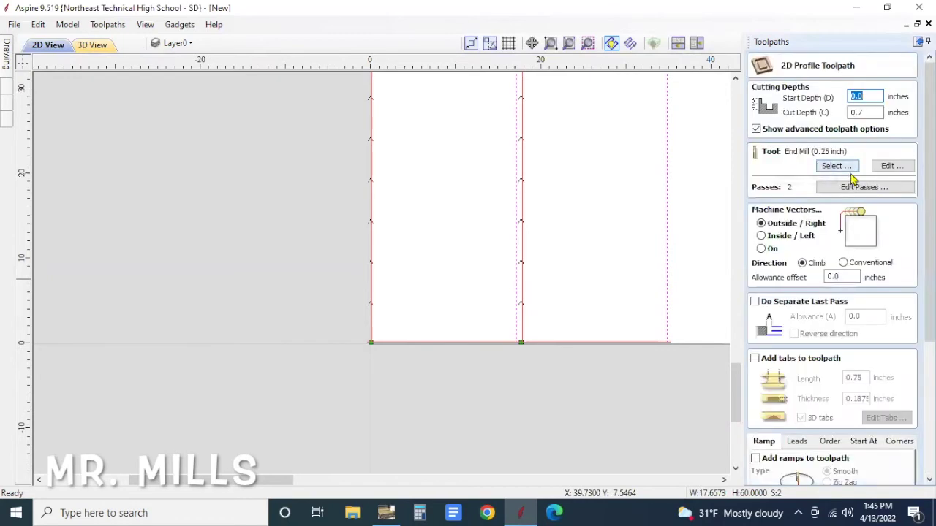
pyautogui.click(761, 235)
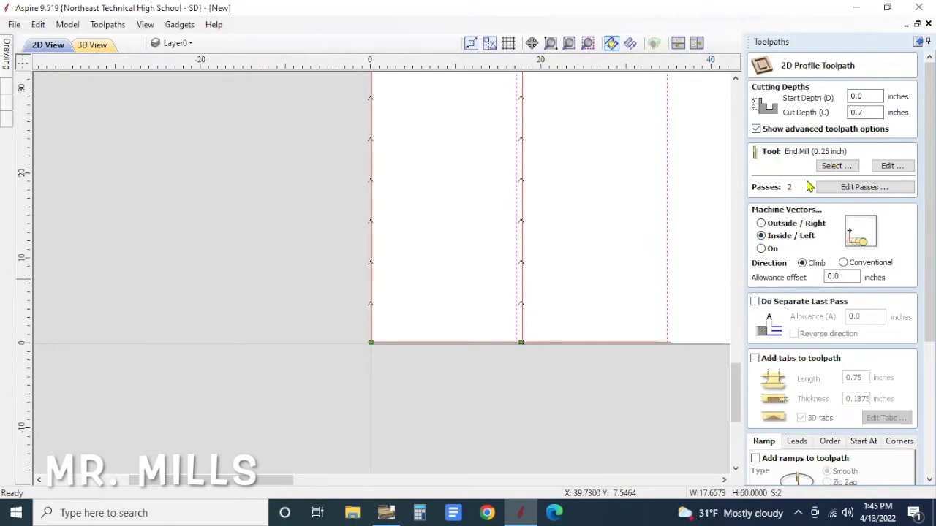
pyautogui.scroll(-5, 777, 365)
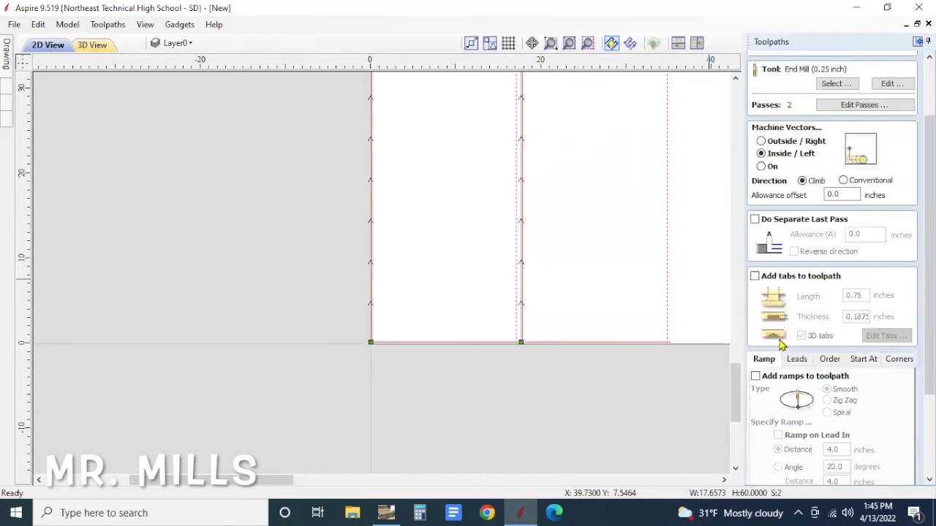
pyautogui.scroll(-2, 777, 379)
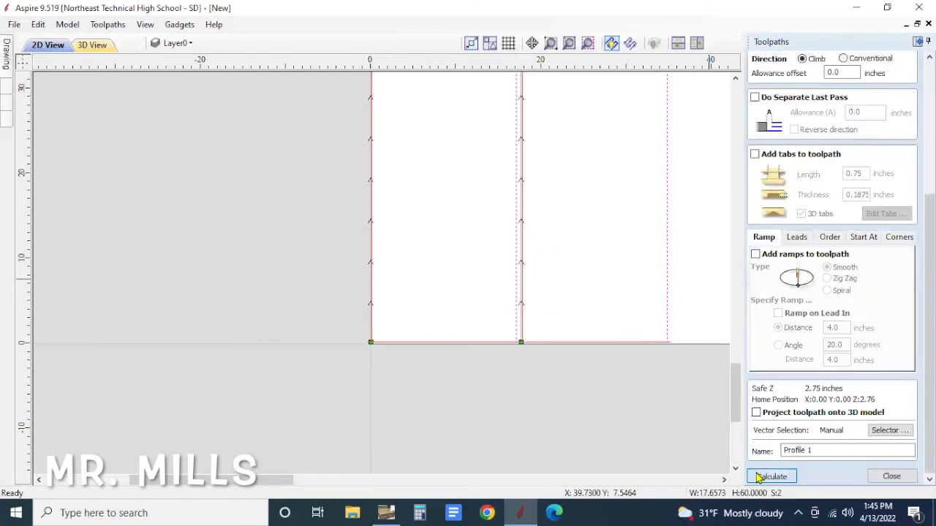
pyautogui.click(772, 476)
pyautogui.click(424, 277)
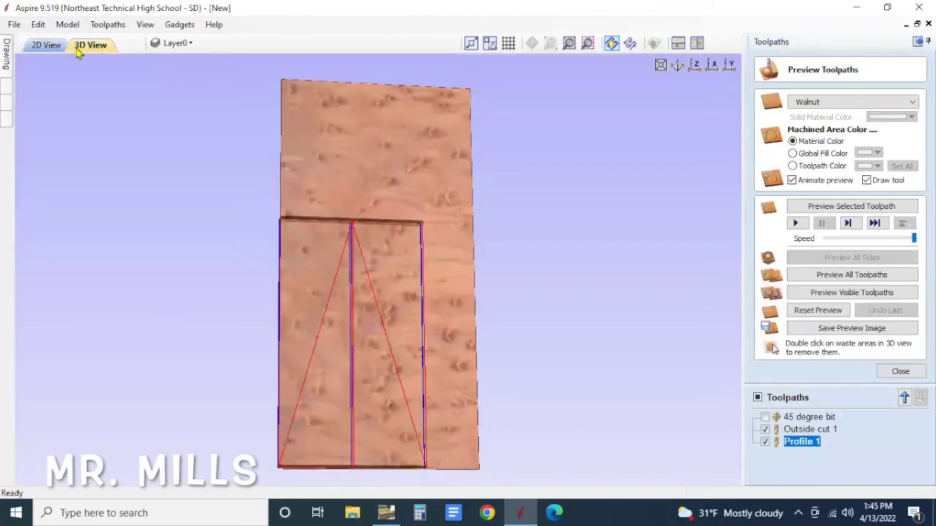
# Examine in the 2D view on which side of the panels' right edges the Profile 1 toolpath runs
pyautogui.click(44, 46)
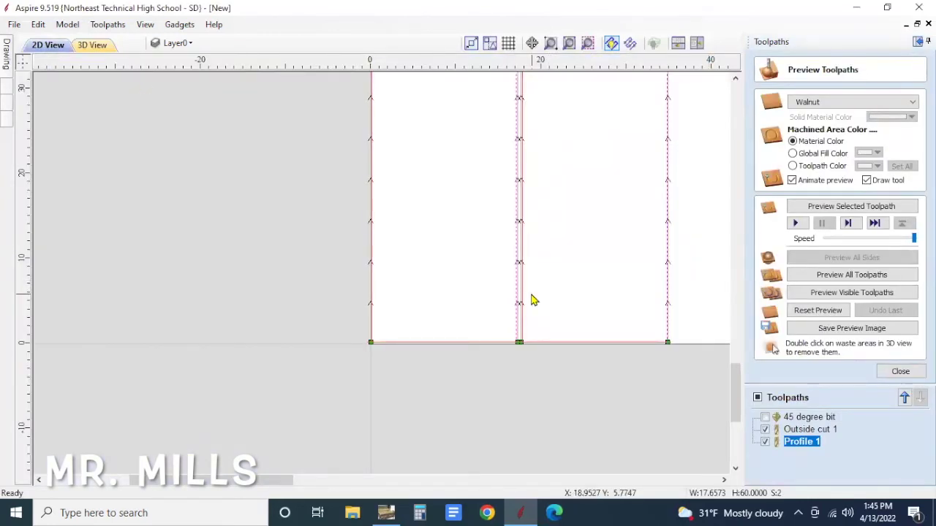
pyautogui.scroll(3, 528, 307)
pyautogui.scroll(3, 522, 316)
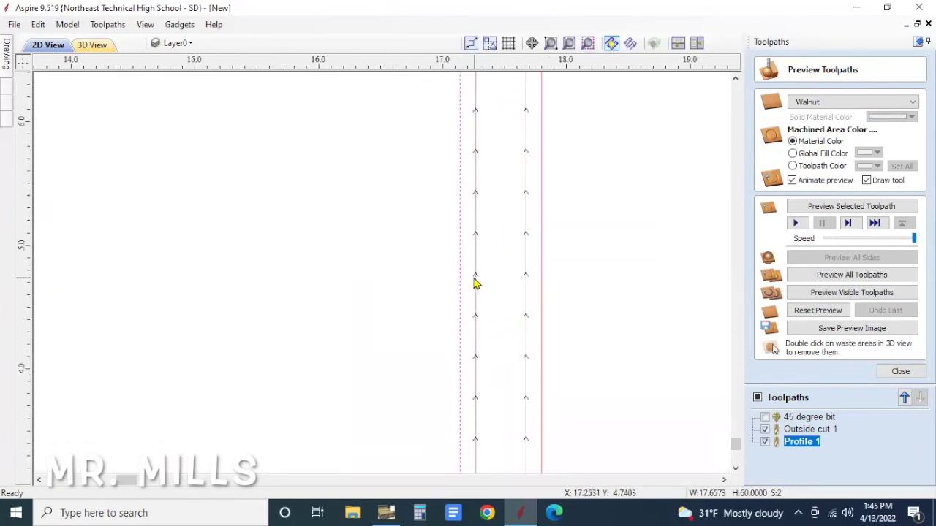
pyautogui.click(476, 284)
pyautogui.scroll(-4, 568, 315)
pyautogui.scroll(5, 701, 303)
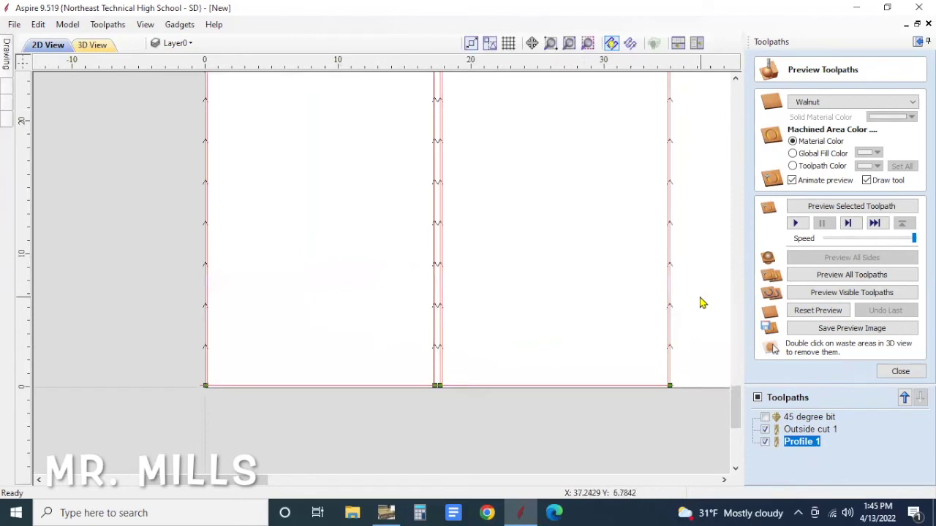
pyautogui.scroll(-5, 554, 278)
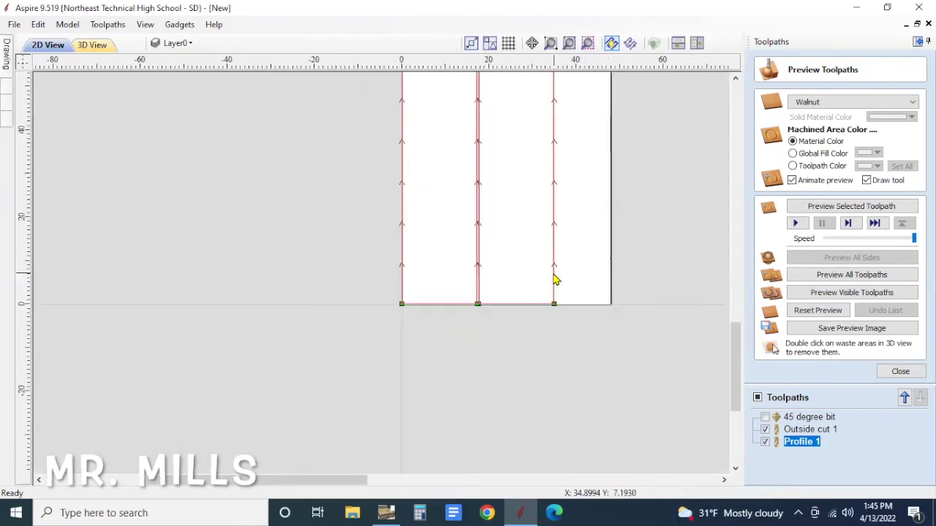
pyautogui.scroll(-1, 553, 278)
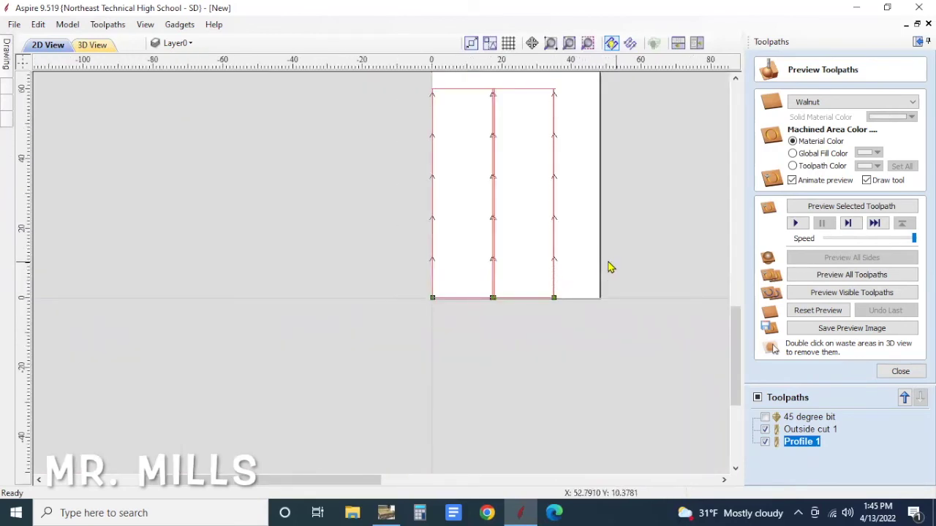
pyautogui.scroll(1, 617, 269)
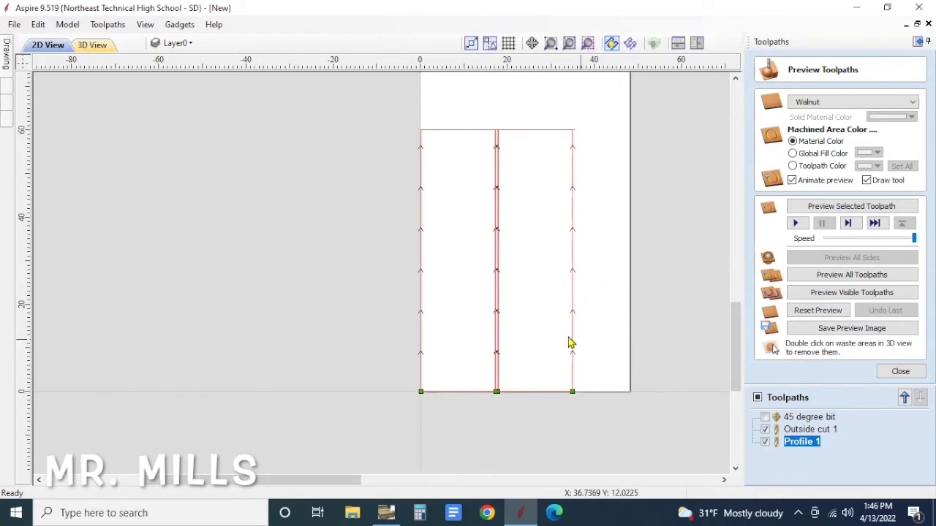
# Reopen Outside cut 1 with its left-edge vectors and recalculate it, accepting the open contours as individual cuts
pyautogui.click(900, 371)
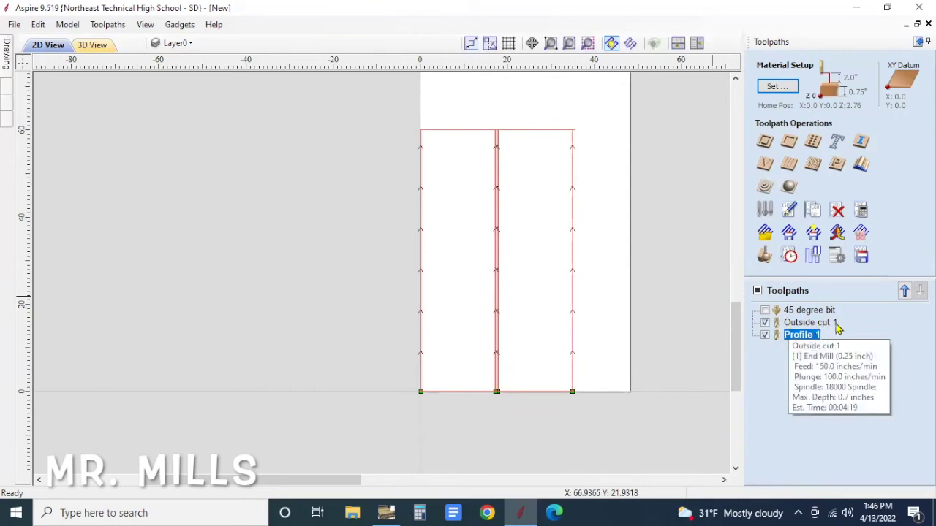
pyautogui.doubleClick(814, 329)
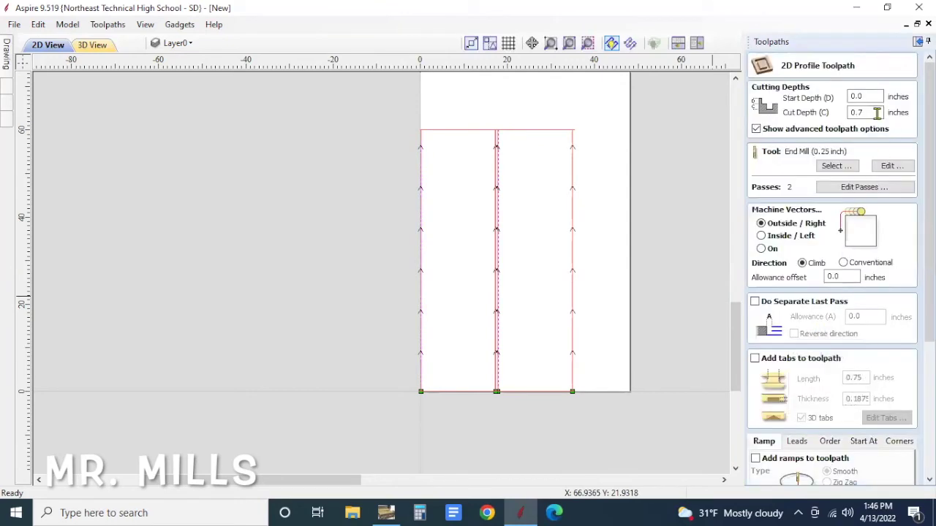
pyautogui.scroll(-3, 799, 360)
pyautogui.scroll(-3, 799, 359)
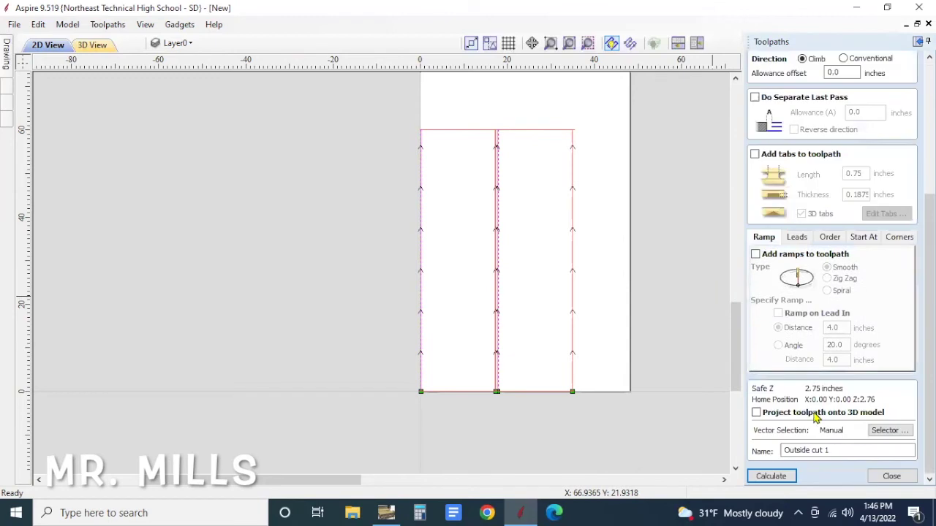
pyautogui.click(775, 476)
pyautogui.click(432, 277)
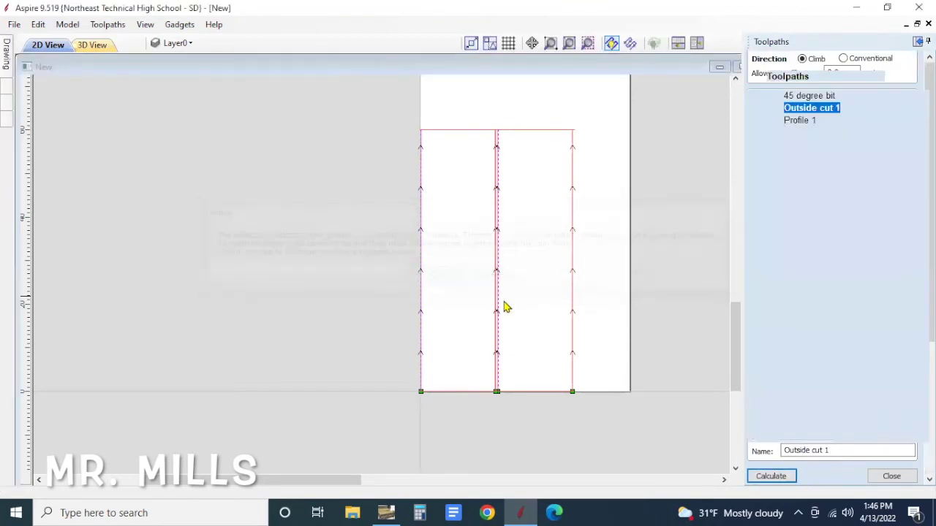
pyautogui.press('F2')
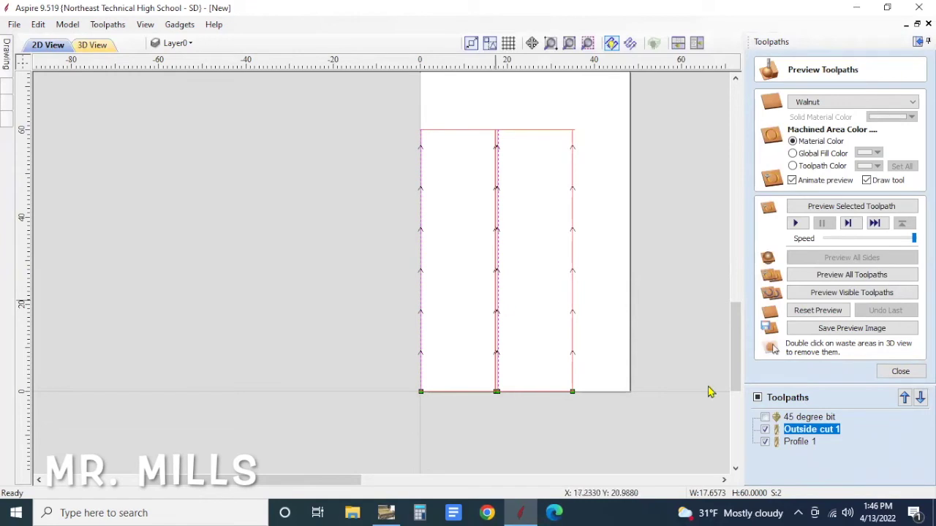
pyautogui.click(900, 372)
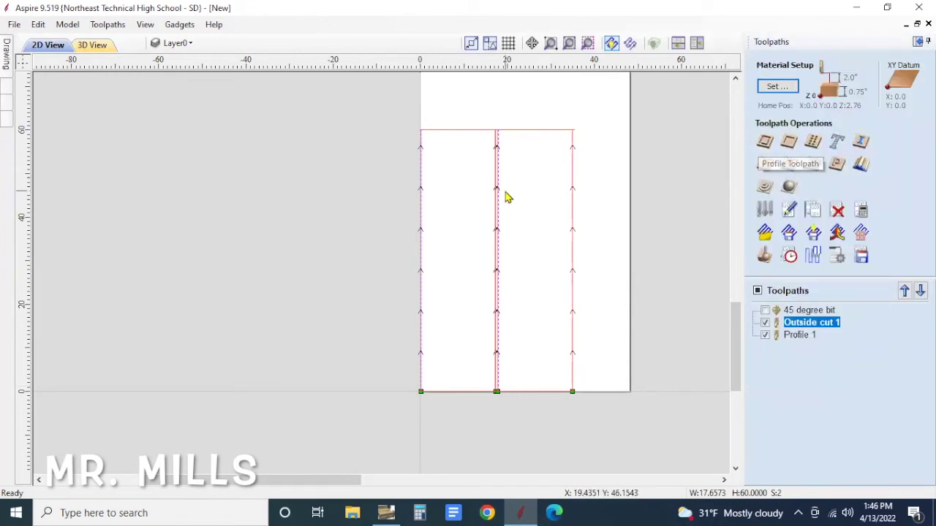
# Start another 2D profile toolpath on the left edges with a cut depth of 0.75 inches in 1 pass
pyautogui.click(765, 144)
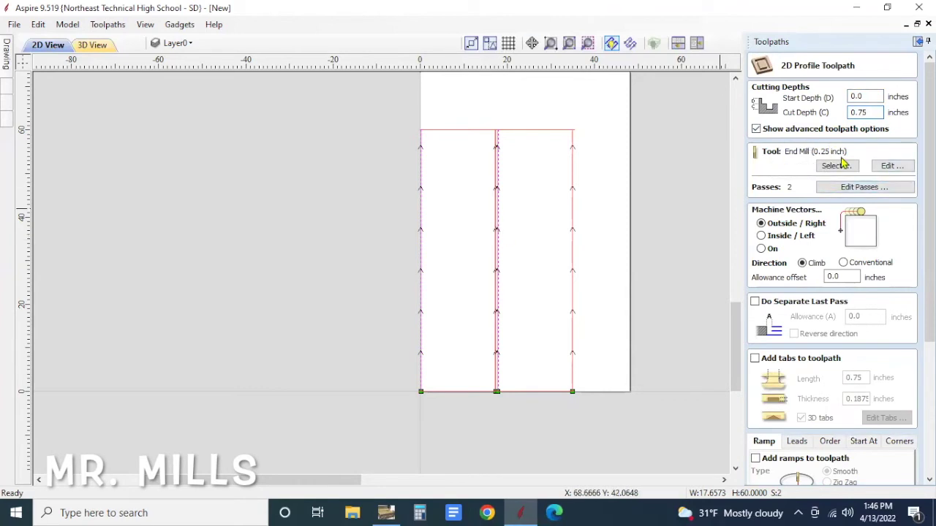
pyautogui.click(852, 188)
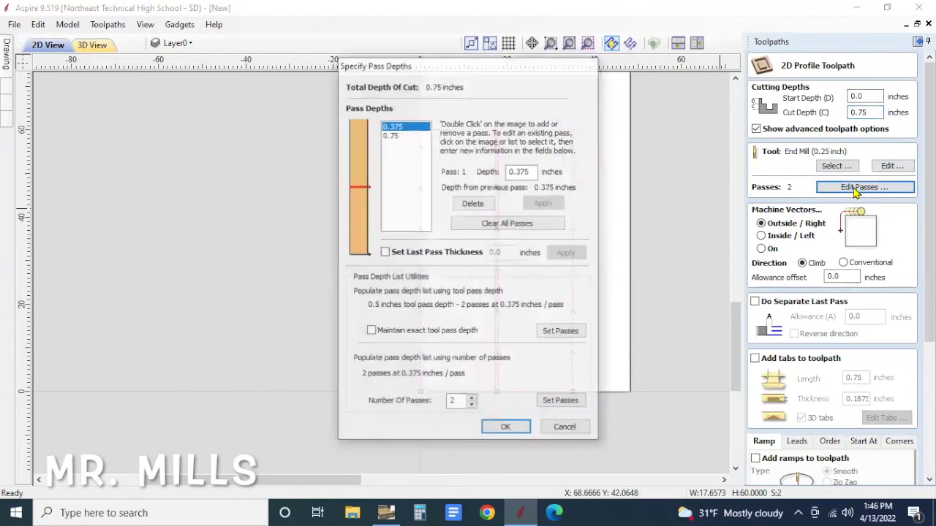
pyautogui.doubleClick(455, 402)
pyautogui.write('1')
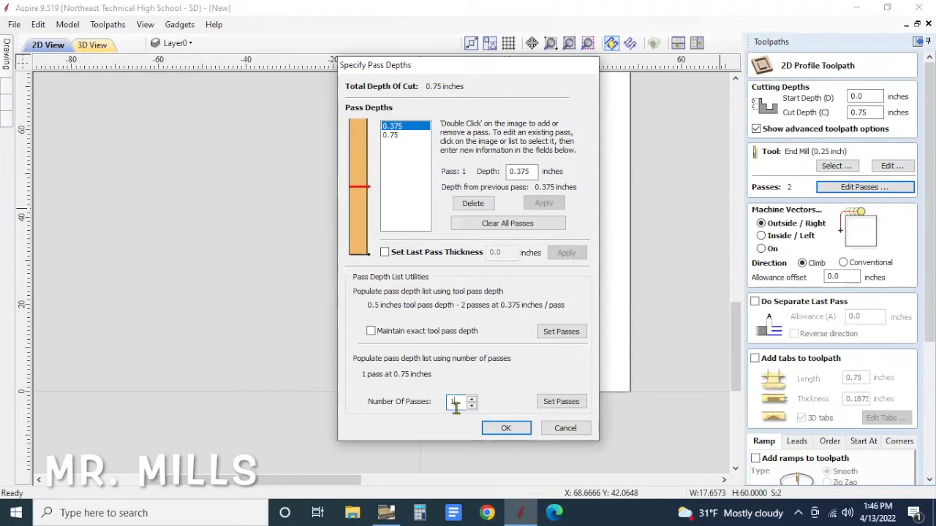
pyautogui.click(583, 406)
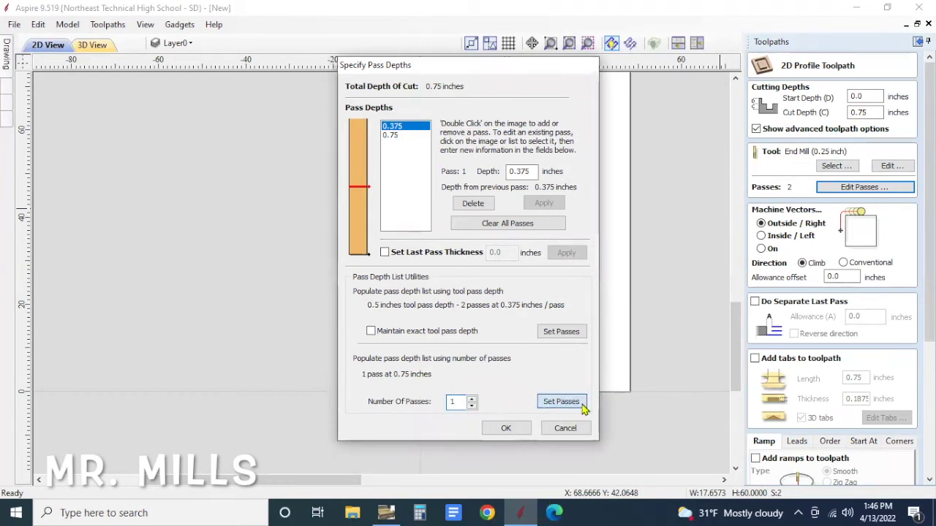
pyautogui.click(506, 428)
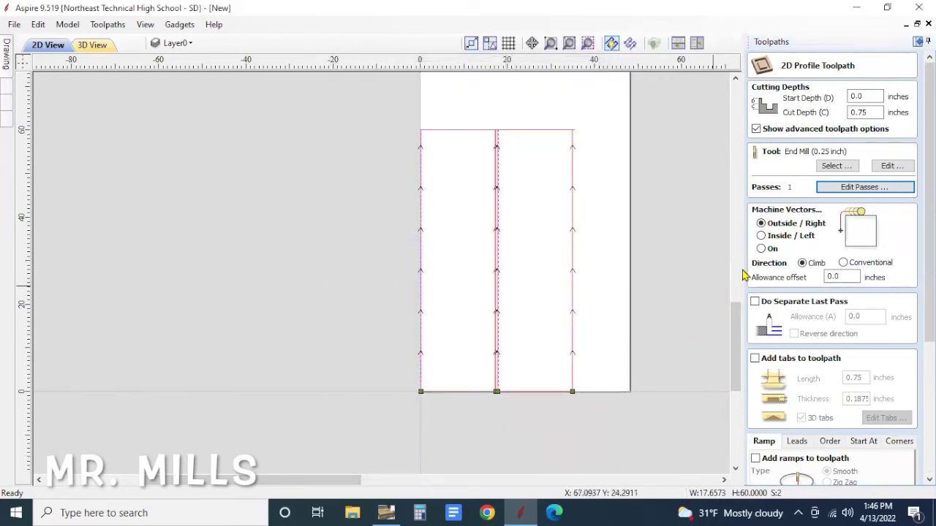
# Name the new profile toolpath "Out side pass 2 L cuts" and calculate it, accepting the open contours as individual cuts
pyautogui.scroll(-6, 771, 354)
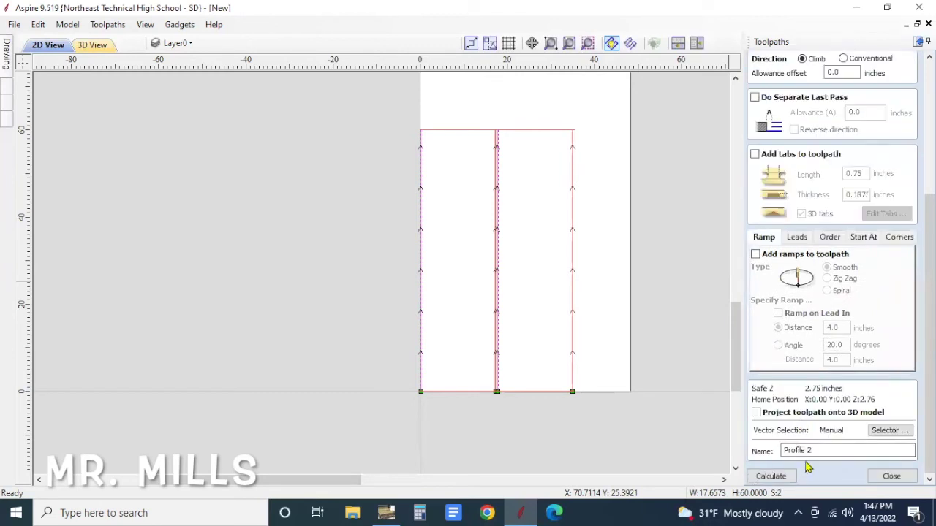
pyautogui.moveTo(829, 451); pyautogui.dragTo(781, 450)
pyautogui.write('PO')
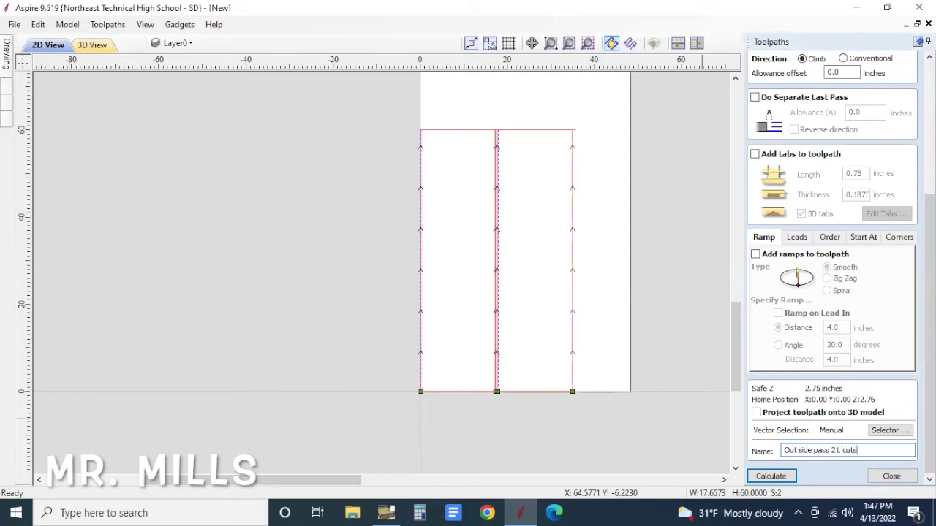
pyautogui.click(773, 475)
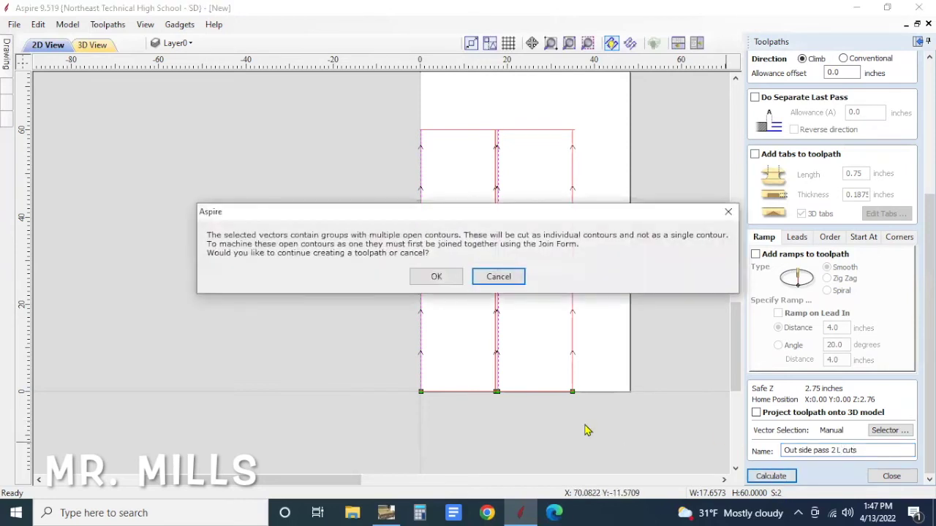
pyautogui.click(435, 277)
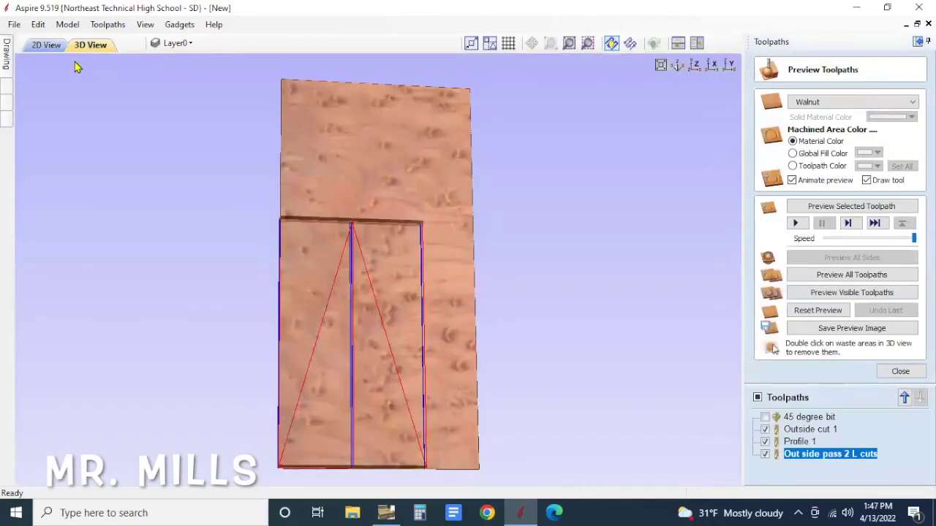
# Show only the Out side pass 2 L cuts toolpath in the 2D view and check which edges it follows
pyautogui.click(46, 45)
pyautogui.scroll(3, 423, 321)
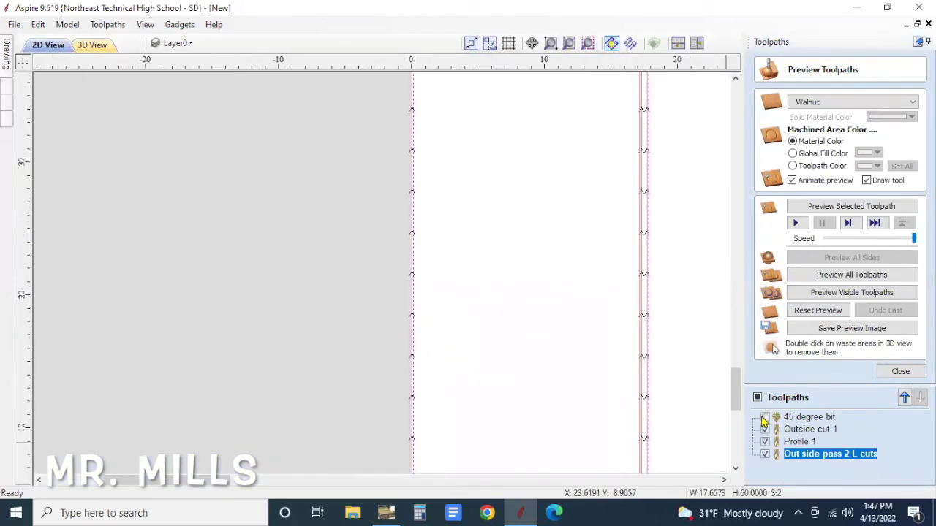
pyautogui.scroll(5, 665, 366)
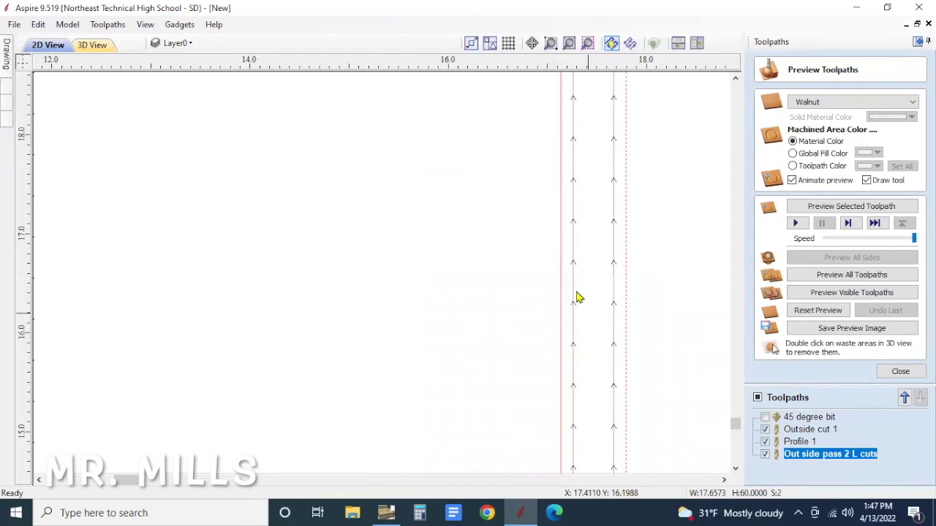
pyautogui.click(757, 398)
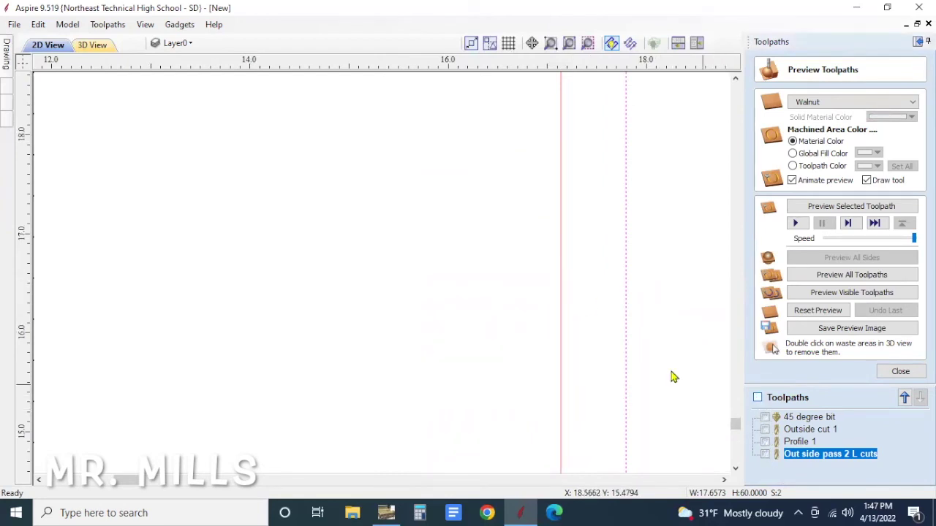
pyautogui.click(765, 455)
pyautogui.scroll(-2, 663, 367)
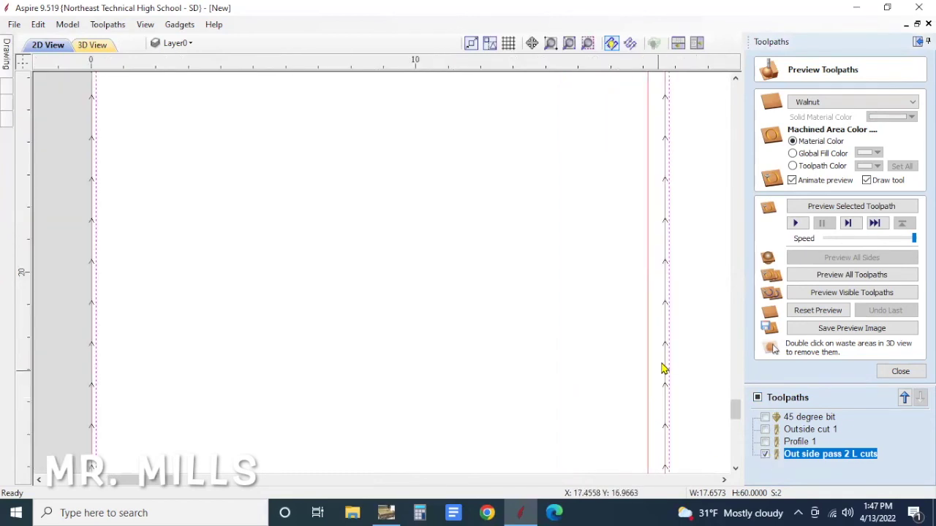
pyautogui.scroll(-2, 305, 338)
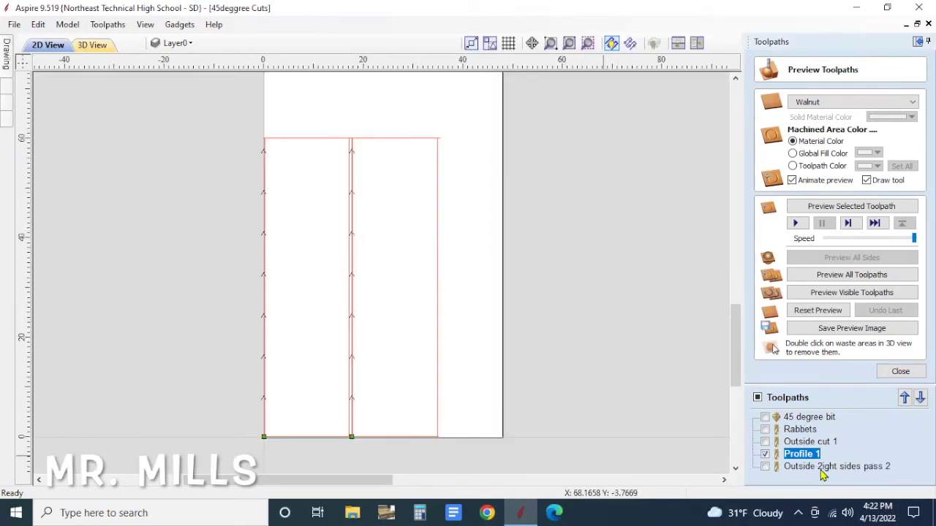
pyautogui.moveTo(804, 457)
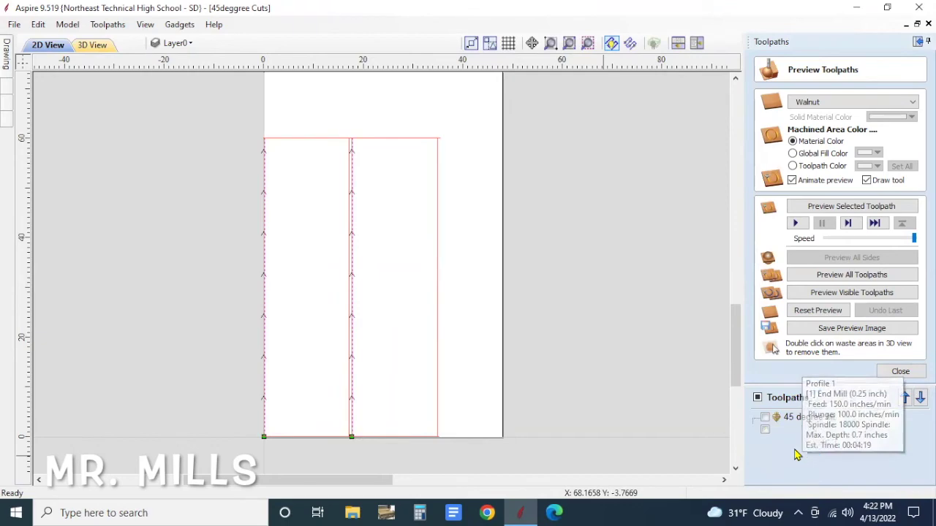
# Reopen the Profile 1 toolpath and recalculate it, accepting the open contours as individual cuts
pyautogui.doubleClick(797, 453)
pyautogui.scroll(-2, 817, 327)
pyautogui.scroll(-4, 818, 327)
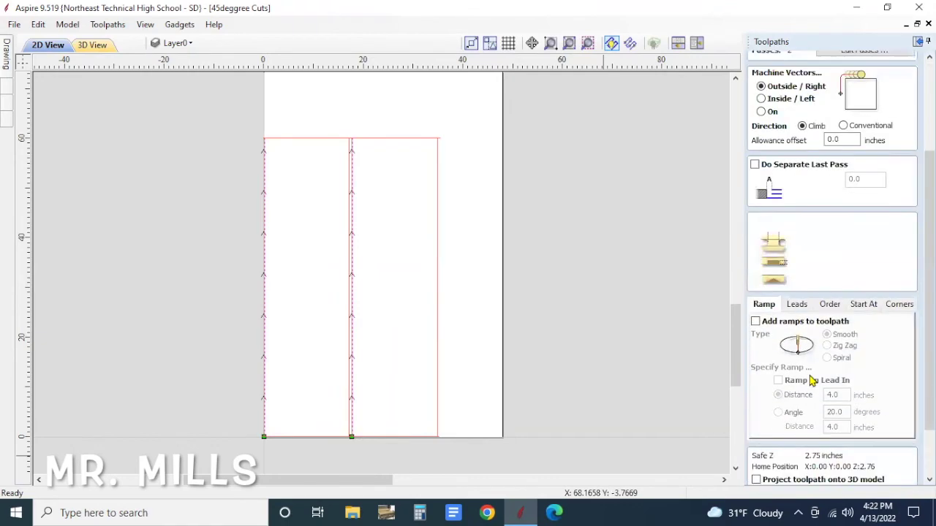
pyautogui.click(769, 476)
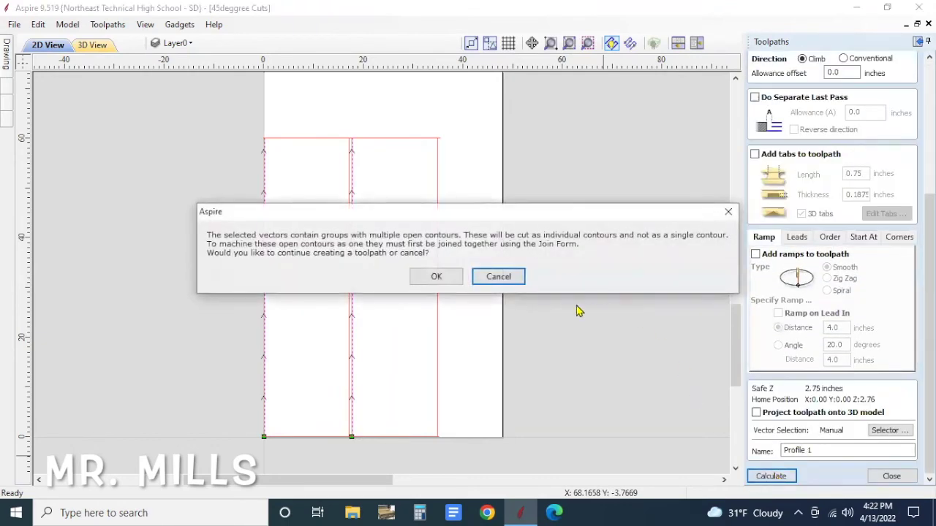
pyautogui.click(433, 275)
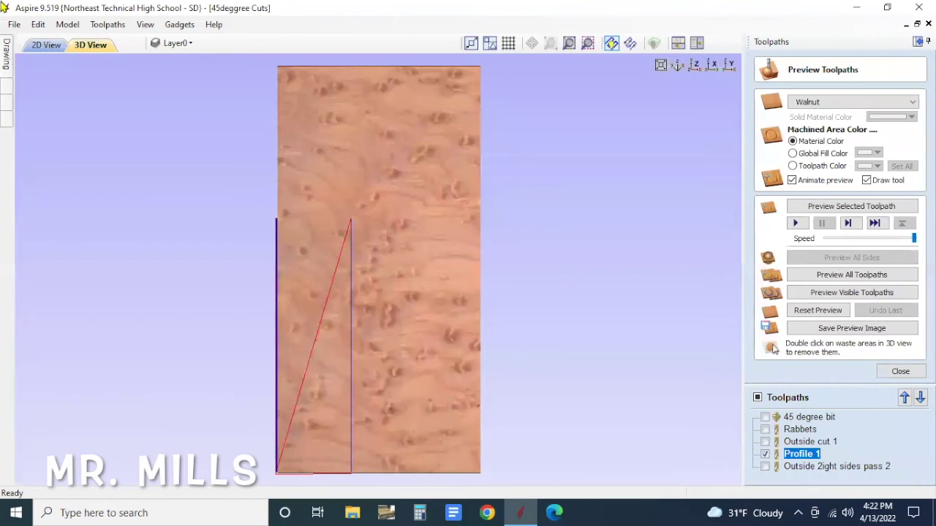
# Check which edges the Profile 1 toolpath follows in the 2D view, then close the toolpath preview
pyautogui.click(46, 45)
pyautogui.click(104, 45)
pyautogui.click(51, 46)
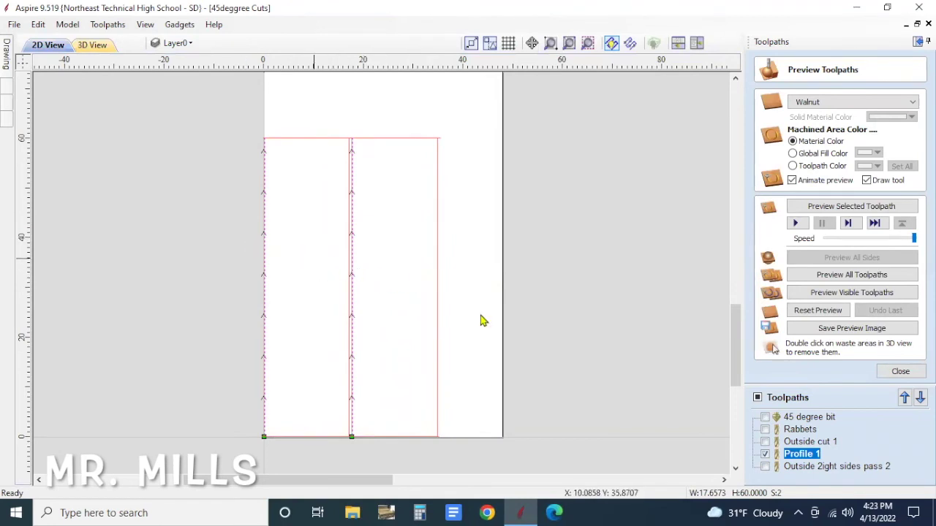
pyautogui.click(900, 371)
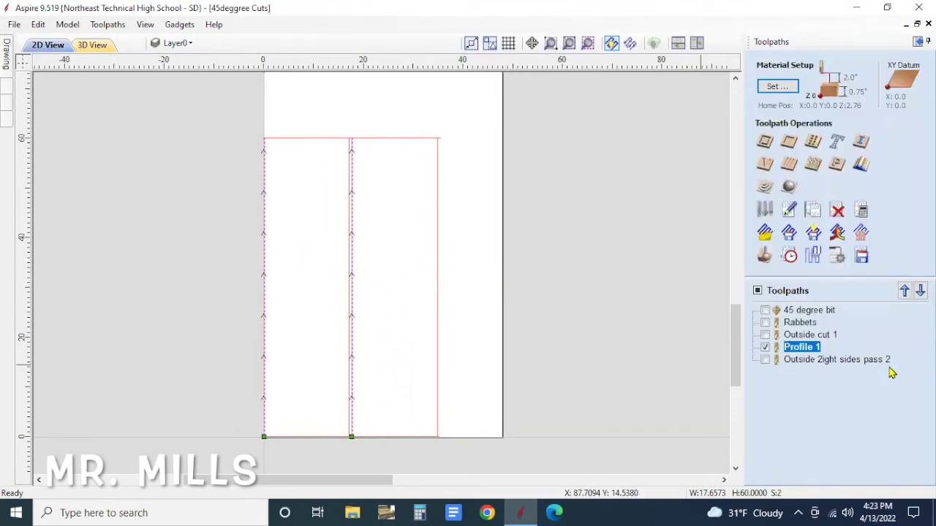
# Start a 2D profile toolpath on the selected left edges with a 0.75 inch cut depth in 1 pass
pyautogui.click(766, 144)
pyautogui.click(867, 111)
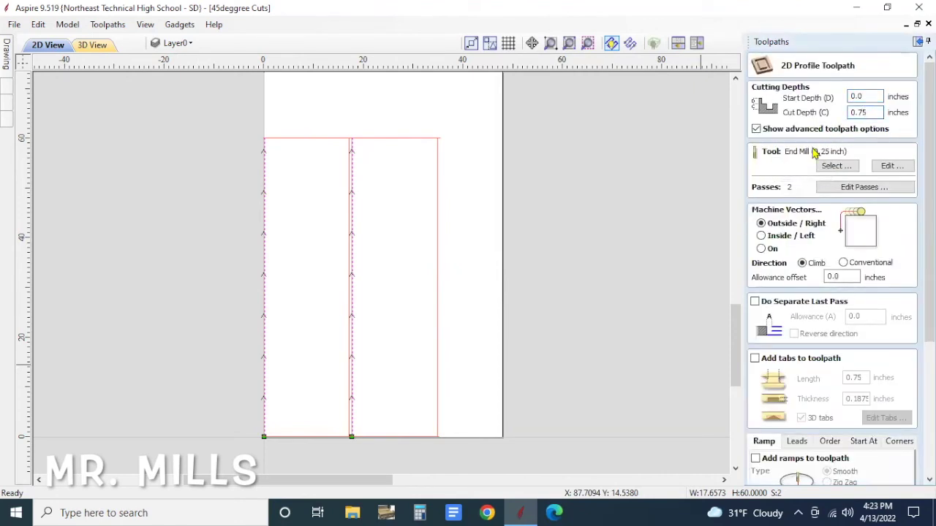
pyautogui.click(841, 189)
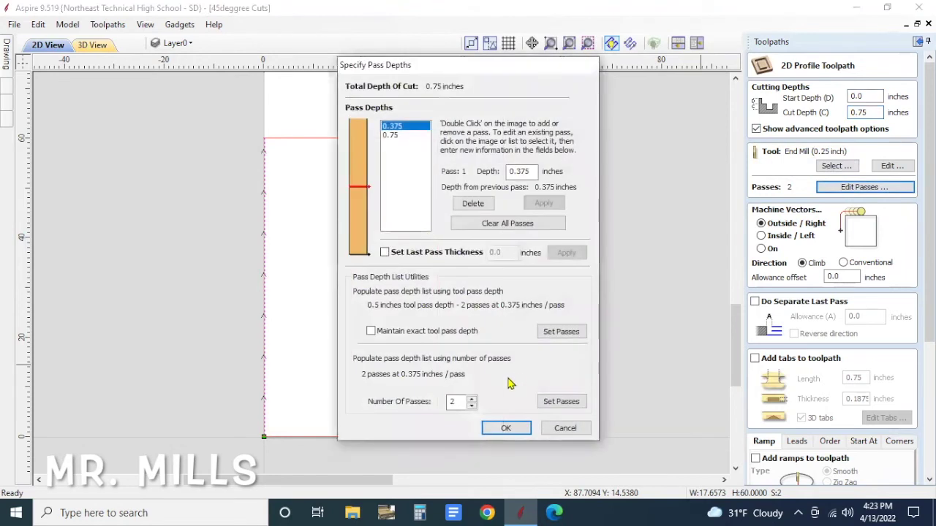
pyautogui.doubleClick(459, 402)
pyautogui.write('1')
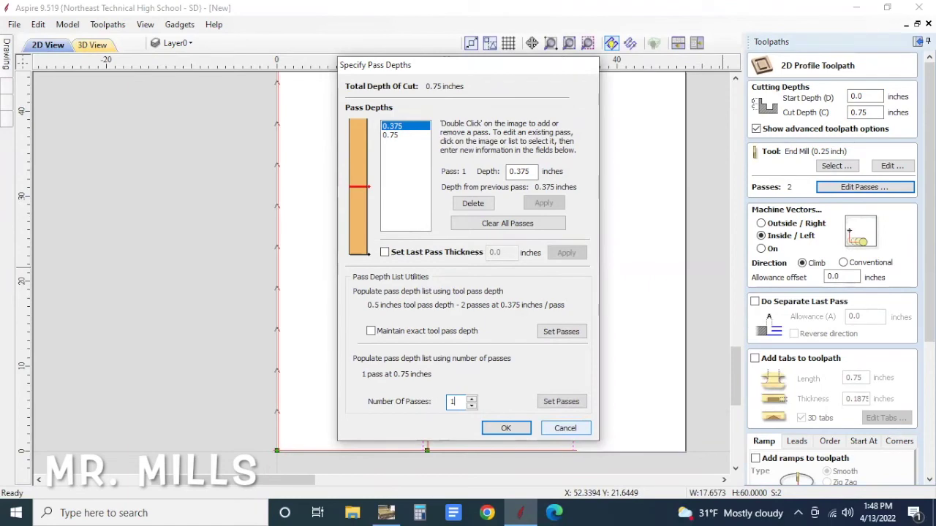
pyautogui.click(561, 401)
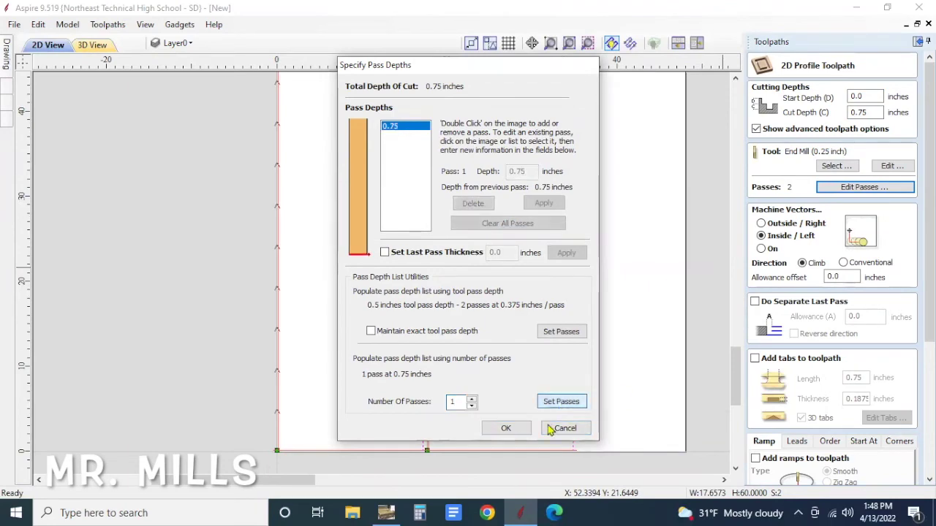
pyautogui.click(505, 428)
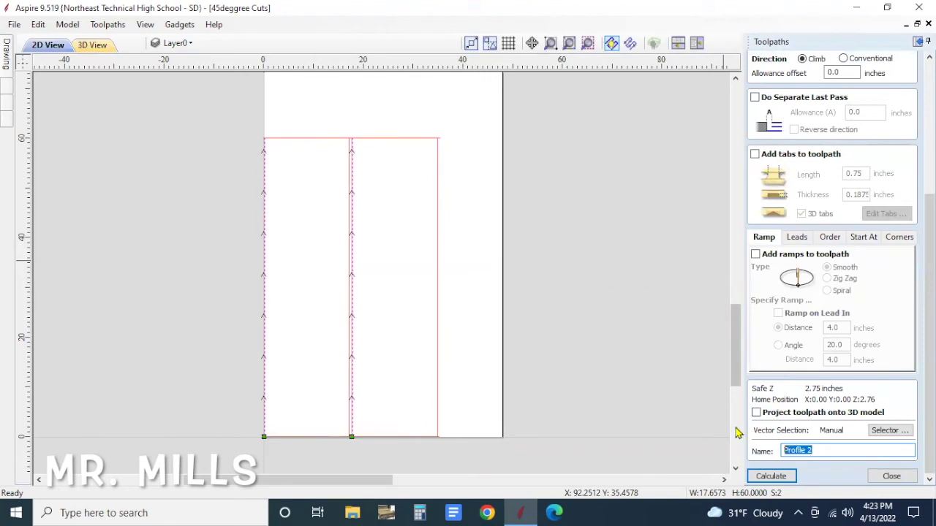
# Name the profile toolpath "Left side cuts 2" and calculate it, accepting the open contours as individual cuts
pyautogui.write('Left sid')
pyautogui.press('Return')
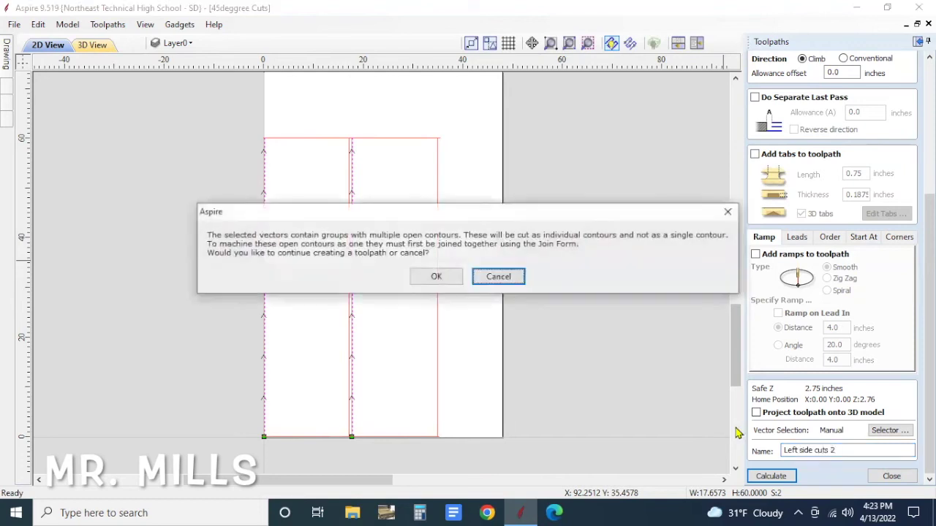
pyautogui.click(437, 282)
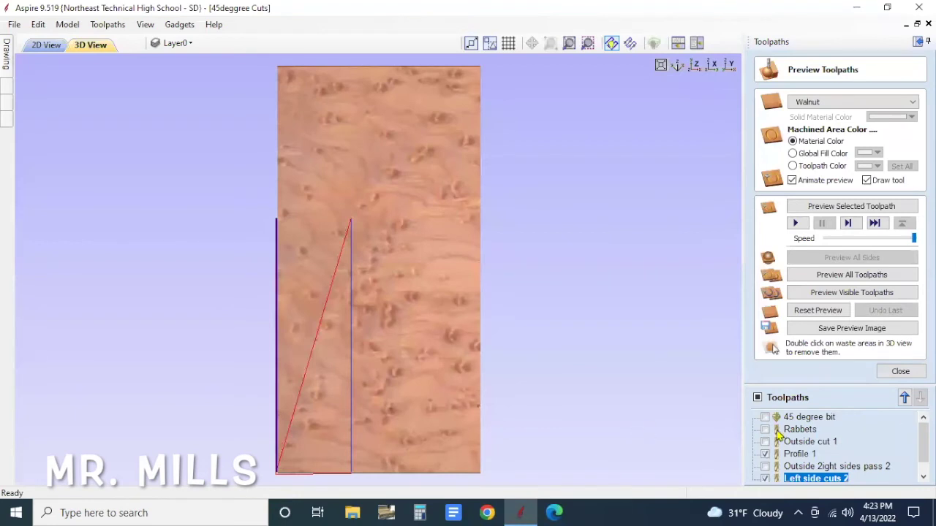
# Toggle the display of the Profile 1 and Left side cuts 2 toolpaths to compare them in the 3D view
pyautogui.scroll(-1, 783, 442)
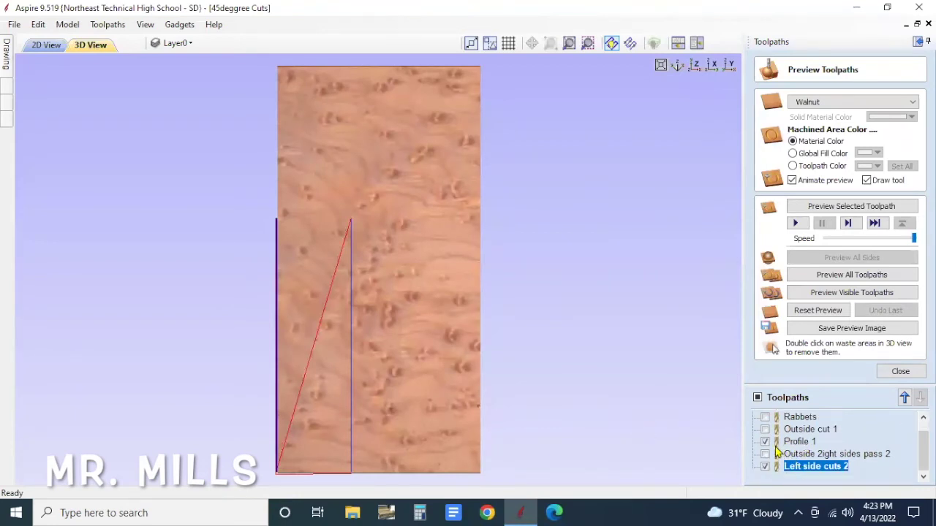
pyautogui.click(766, 466)
pyautogui.click(765, 442)
pyautogui.click(765, 443)
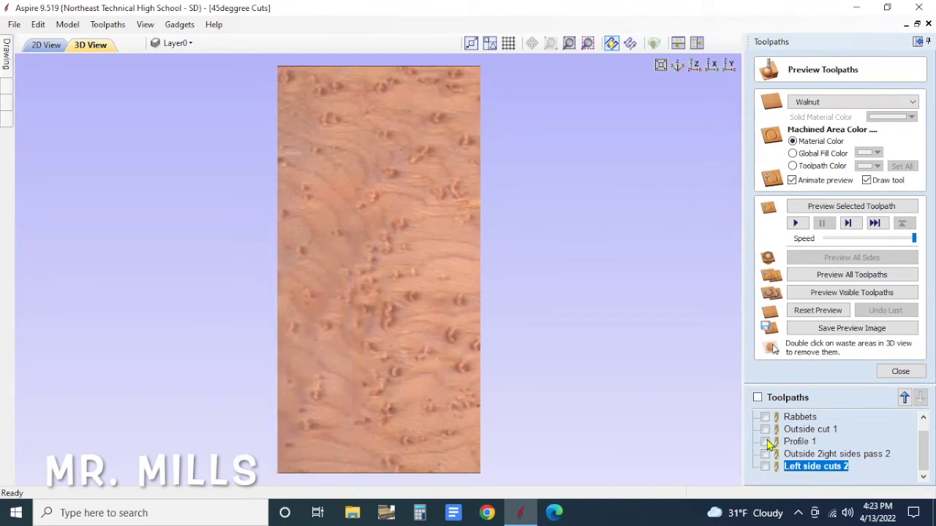
pyautogui.click(765, 466)
pyautogui.click(764, 467)
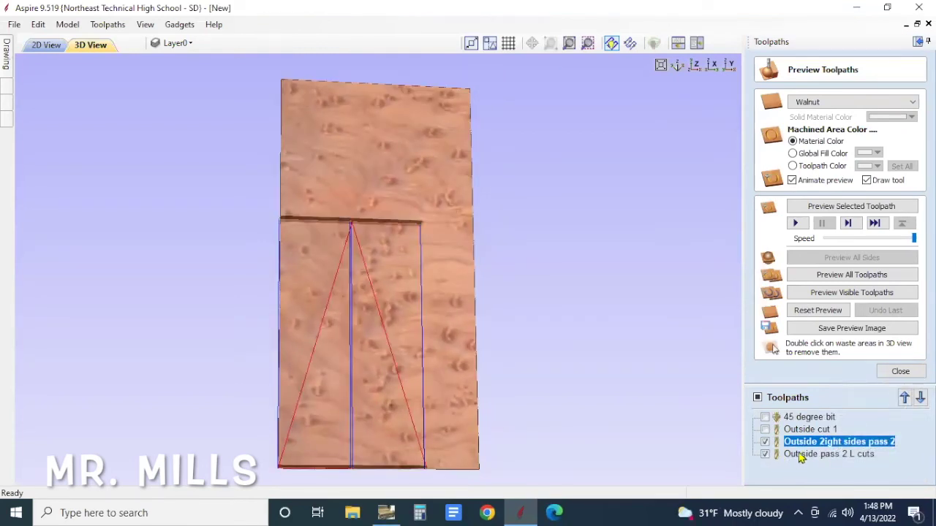
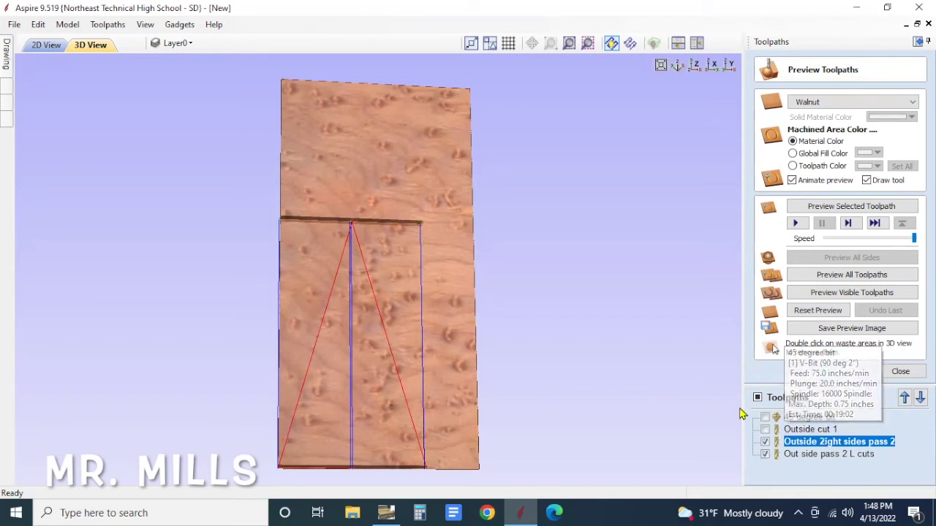
# Close the toolpath preview, return to the 2D view and hide all toolpaths
pyautogui.click(900, 373)
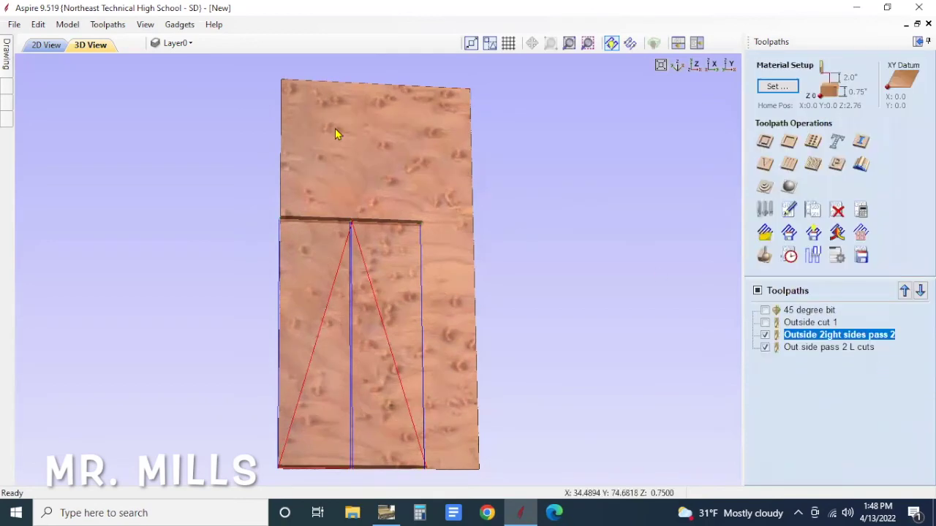
pyautogui.press('F2')
pyautogui.scroll(-3, 371, 249)
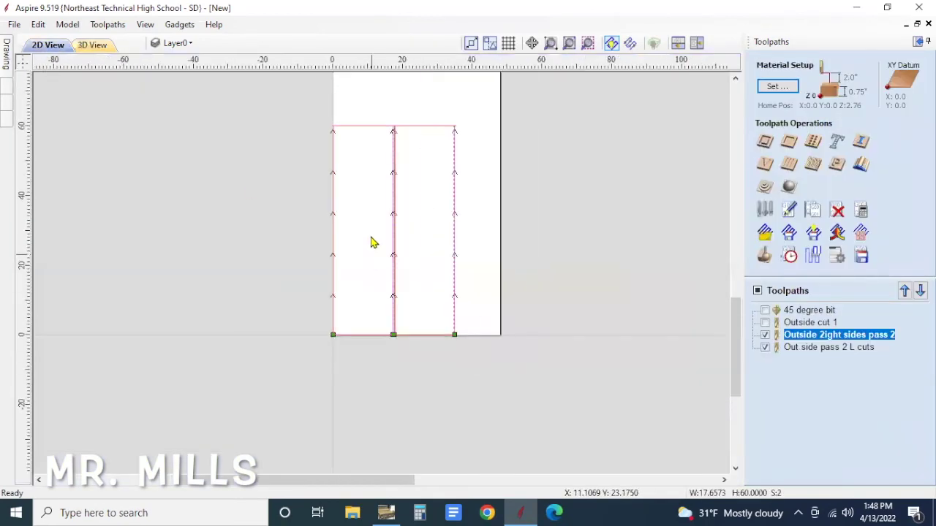
pyautogui.scroll(4, 410, 127)
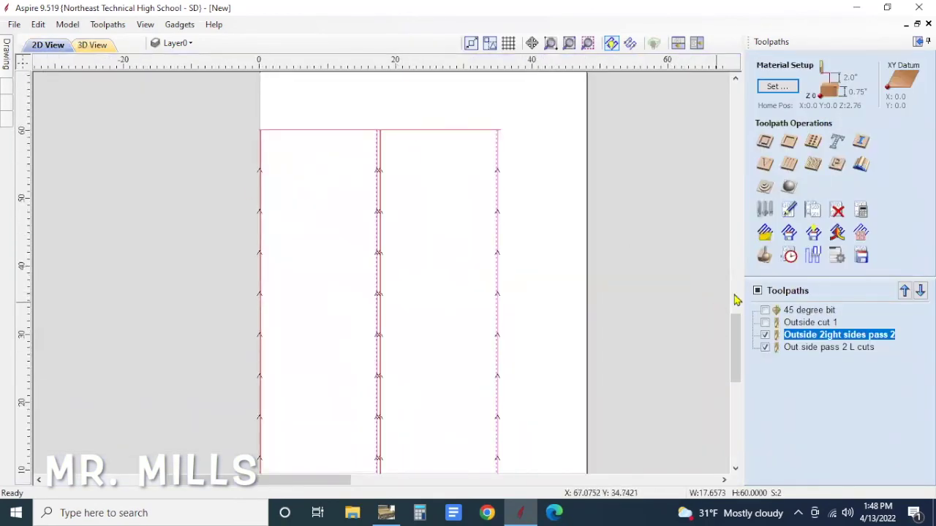
pyautogui.click(759, 291)
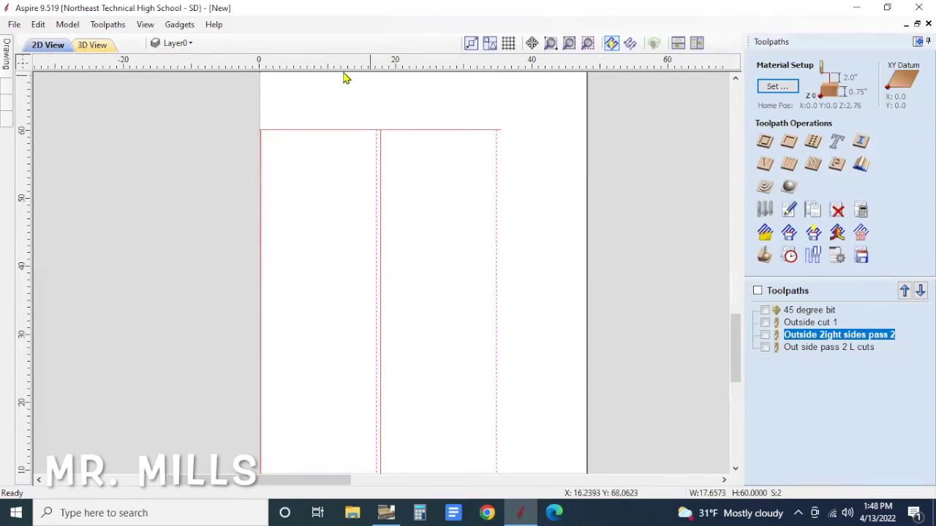
# Hide Layer0 and show the Rabbets layer
pyautogui.click(187, 46)
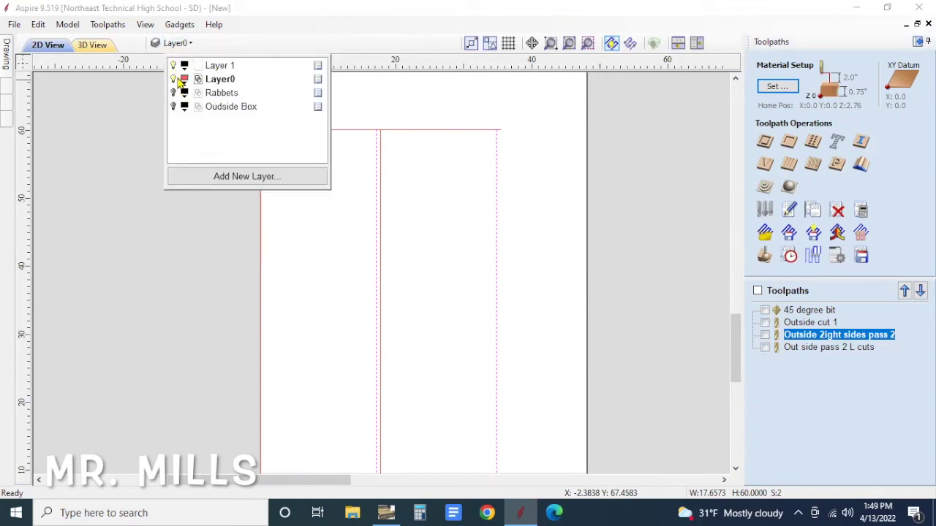
pyautogui.click(173, 79)
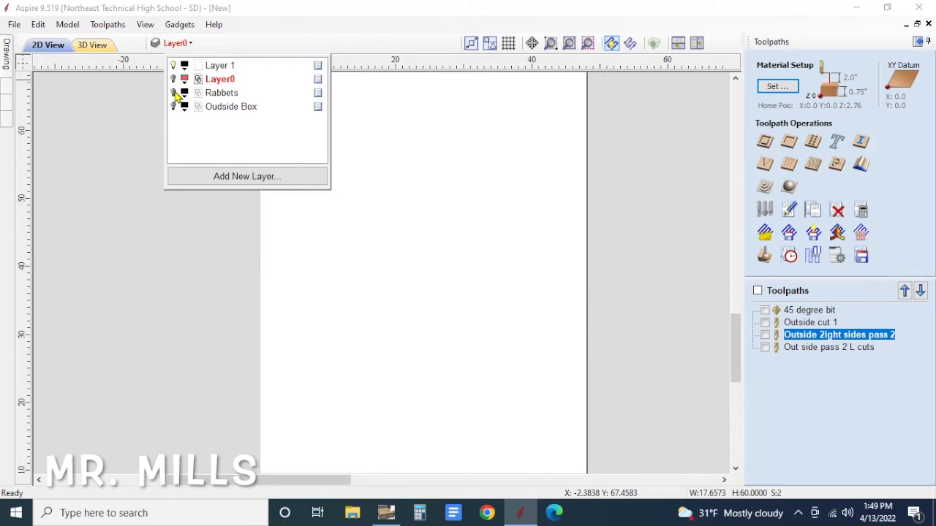
pyautogui.click(173, 93)
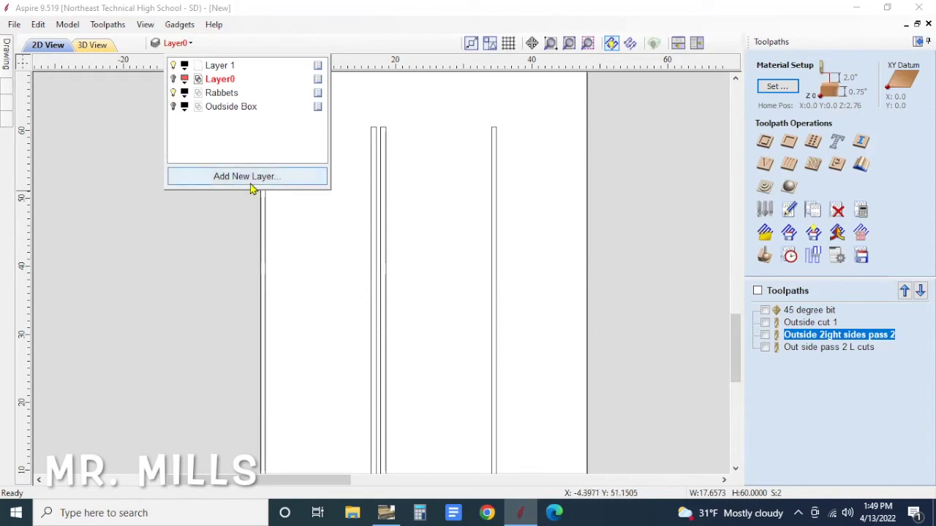
pyautogui.click(464, 168)
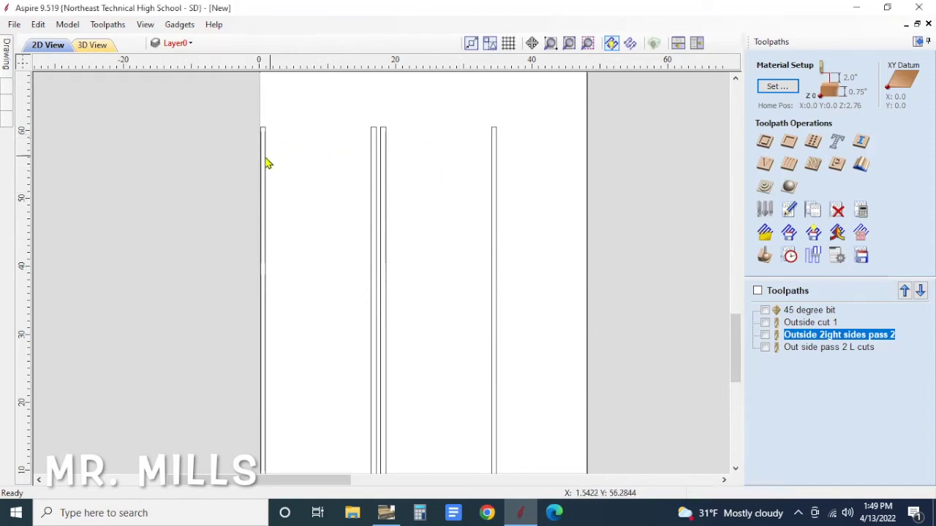
# Select all four long rabbet rectangles and start a pocket toolpath for them with a cut depth of 0.375 inches
pyautogui.click(267, 164)
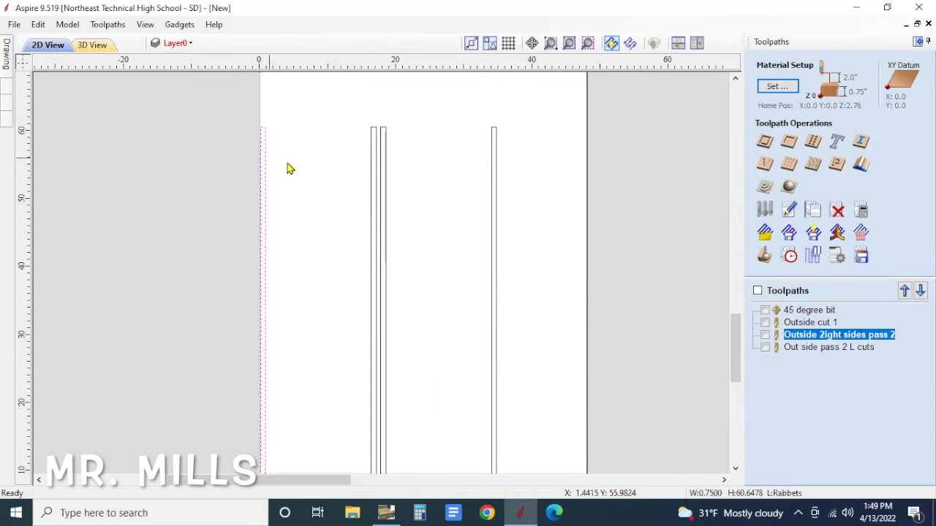
pyautogui.keyDown('shift'); pyautogui.click(374, 159); pyautogui.keyUp('shift')
pyautogui.keyDown('shift'); pyautogui.click(384, 157); pyautogui.keyUp('shift')
pyautogui.keyDown('shift'); pyautogui.click(495, 171); pyautogui.keyUp('shift')
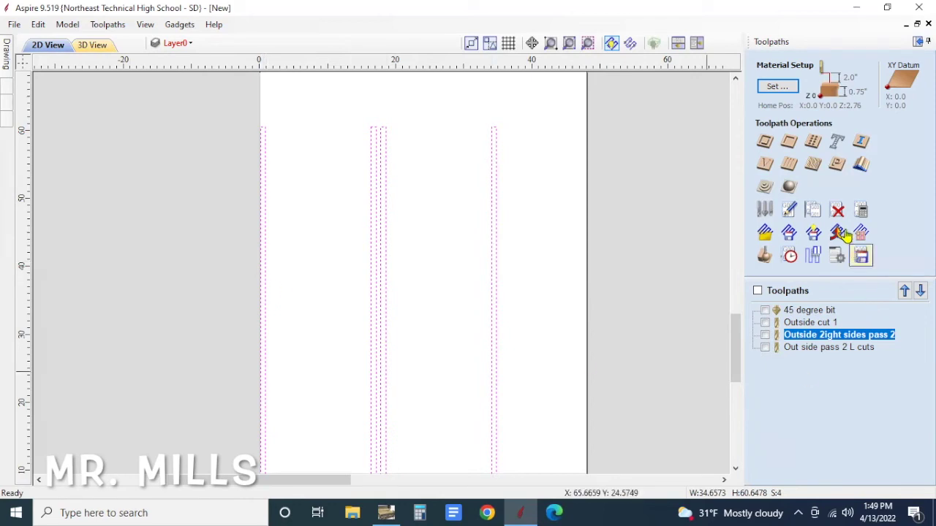
pyautogui.click(789, 144)
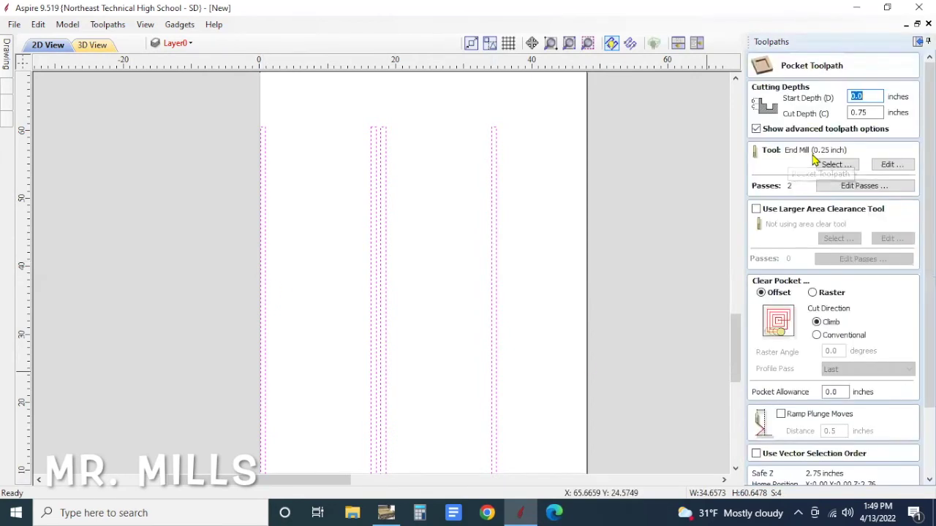
pyautogui.doubleClick(854, 111)
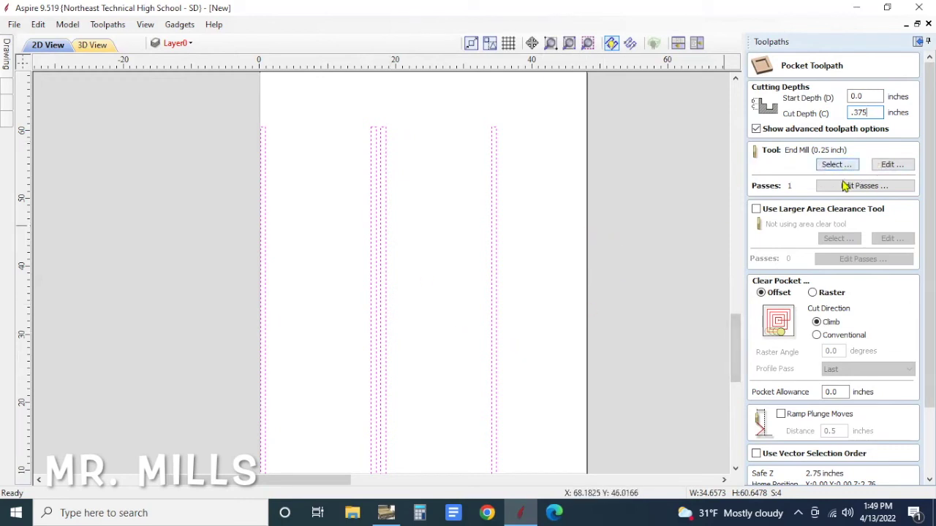
# Name the pocket toolpath "Rabbets" and calculate it
pyautogui.scroll(-2, 837, 369)
pyautogui.scroll(-1, 837, 369)
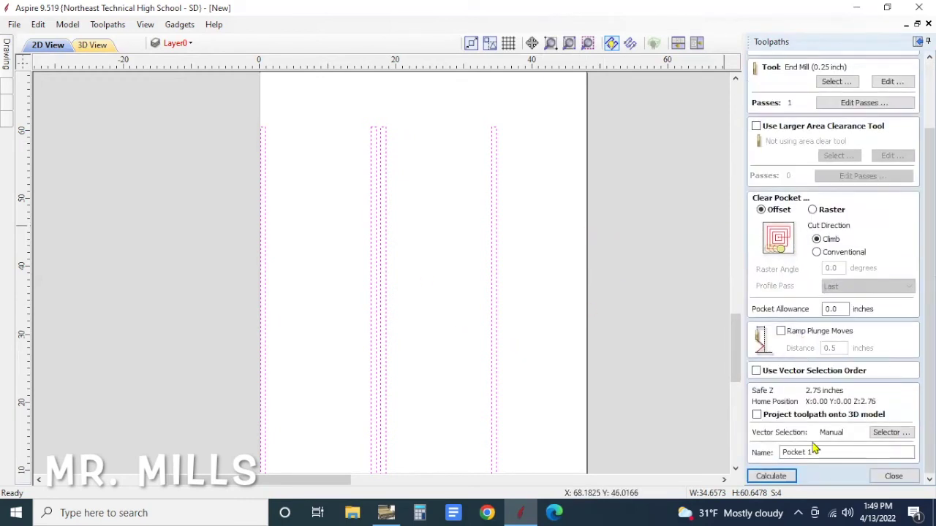
pyautogui.write('Rabbets')
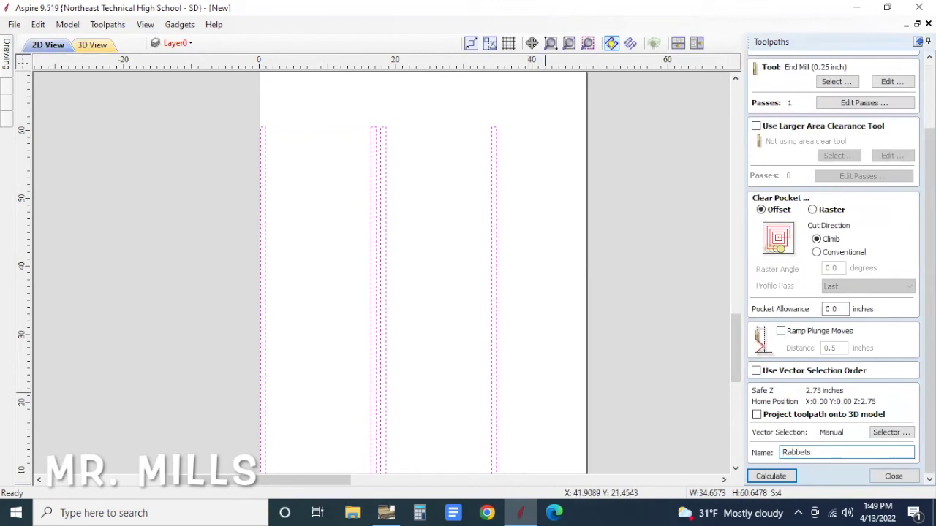
pyautogui.click(771, 476)
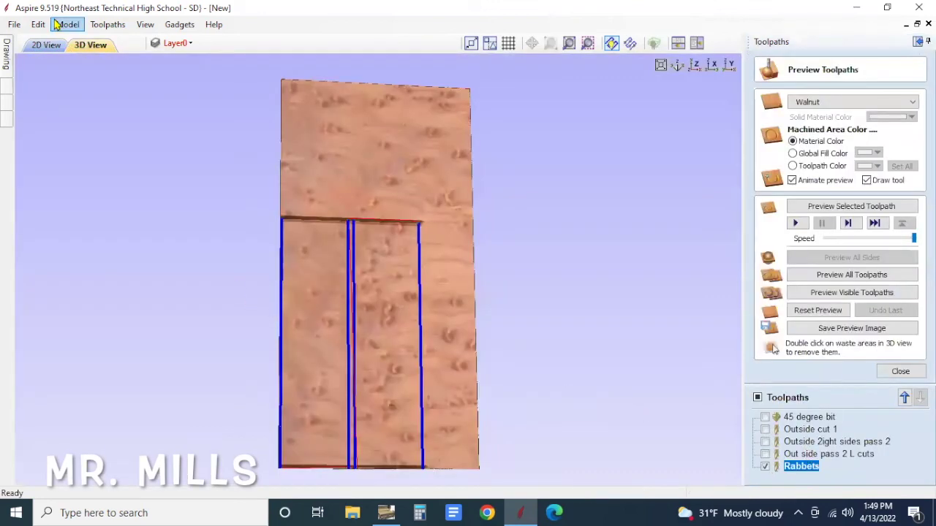
# Move the Rabbets toolpath directly after the 45 degree bit toolpath and preview all toolpaths in the 3D view
pyautogui.click(46, 45)
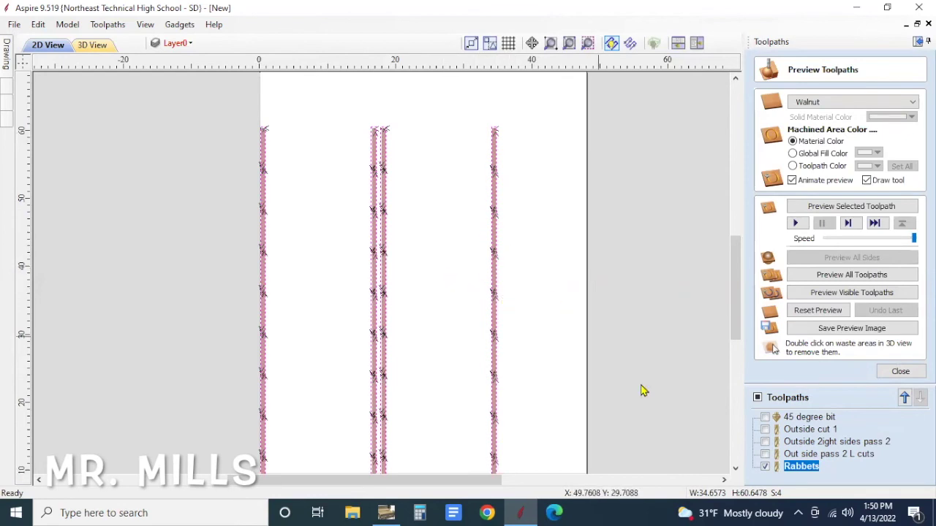
pyautogui.moveTo(803, 468); pyautogui.dragTo(801, 424)
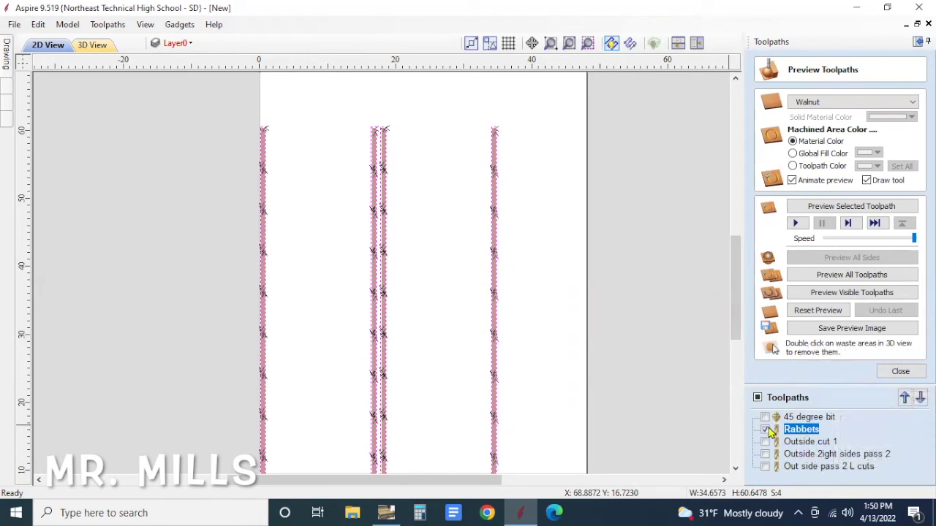
pyautogui.click(93, 45)
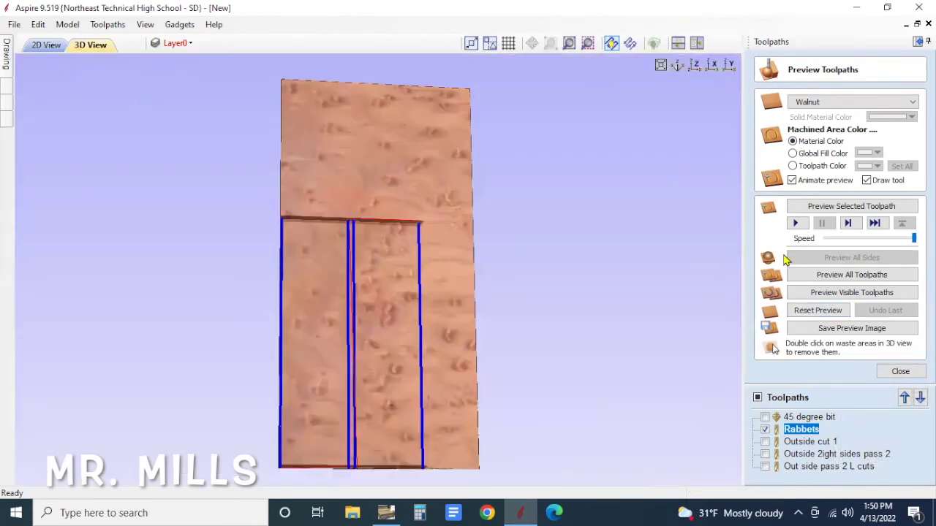
pyautogui.click(819, 277)
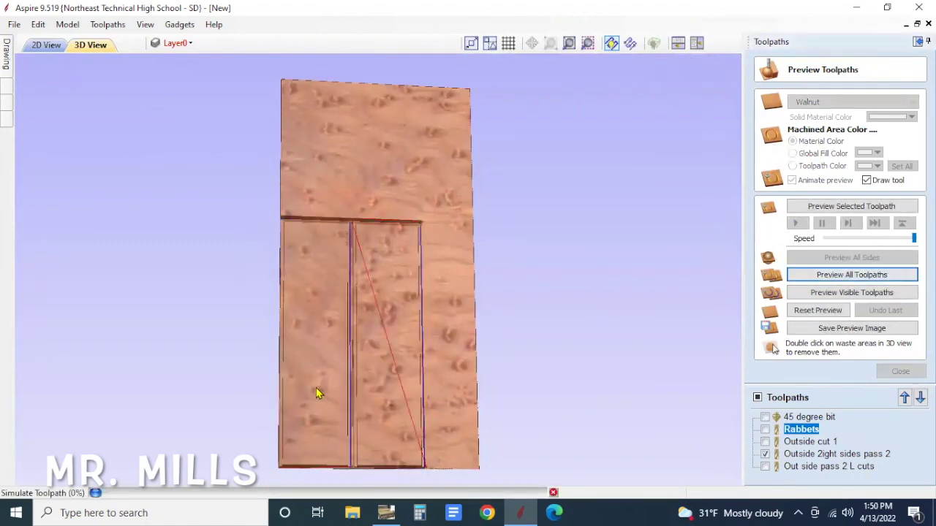
# Examine the simulated rabbets, bevelled top edge and outside cuts of both panels up close in the 3D preview
pyautogui.scroll(5, 371, 294)
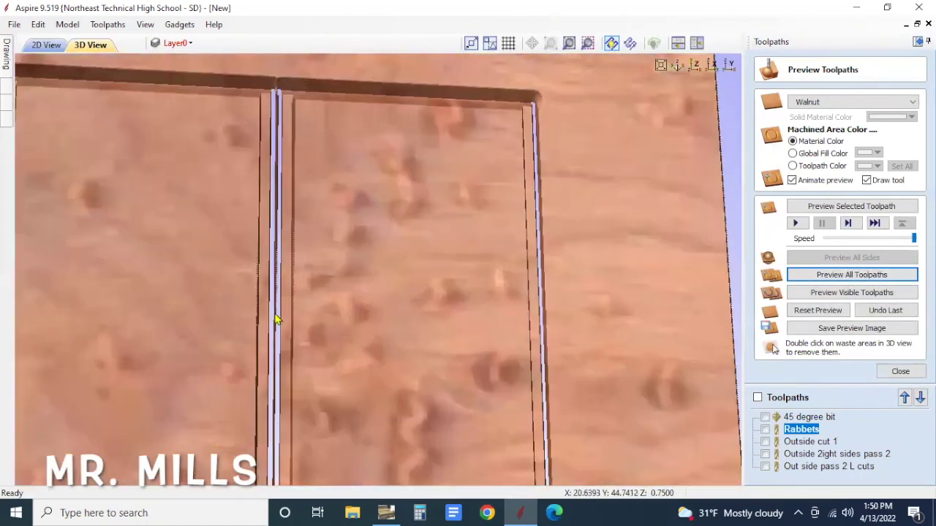
pyautogui.moveTo(249, 302); pyautogui.dragTo(302, 250)
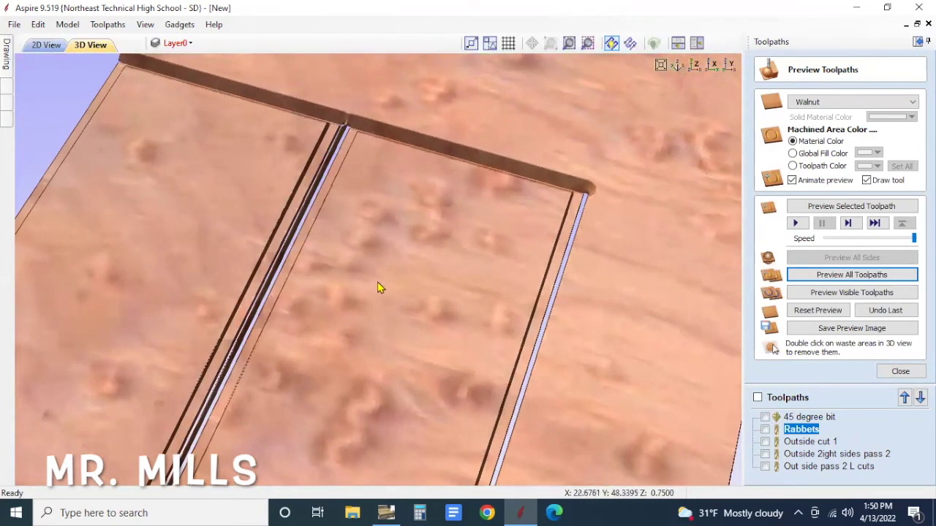
pyautogui.scroll(-3, 401, 234)
pyautogui.moveTo(388, 263); pyautogui.dragTo(434, 148)
pyautogui.scroll(2, 434, 149)
pyautogui.moveTo(526, 144); pyautogui.dragTo(627, 144)
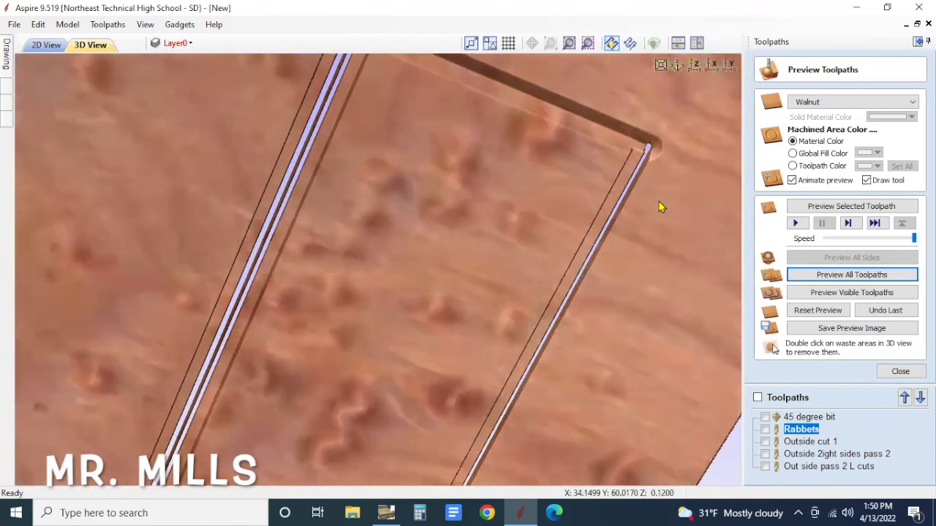
# Reopen the 45 degree bit profile toolpath and recalculate it with a cut depth of 0.75 inches and the V-Bit (90 deg 2")
pyautogui.doubleClick(810, 417)
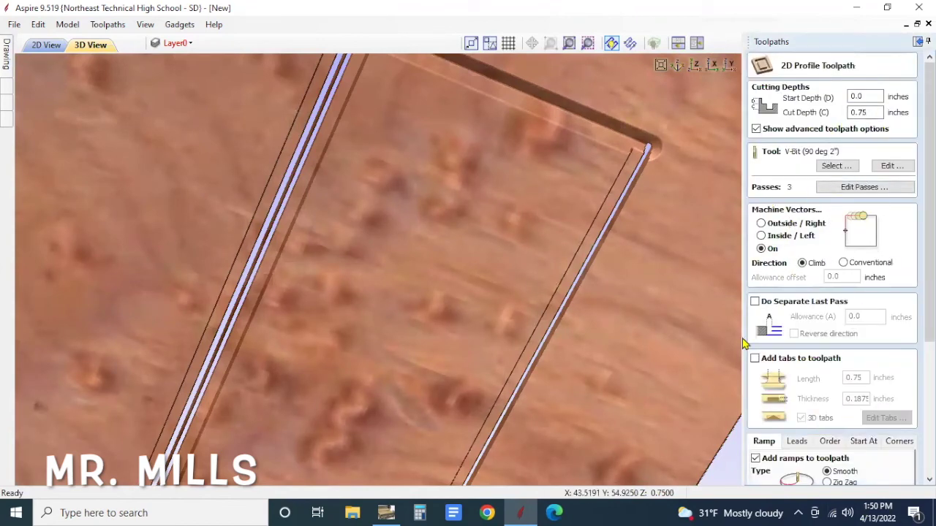
pyautogui.scroll(-3, 819, 380)
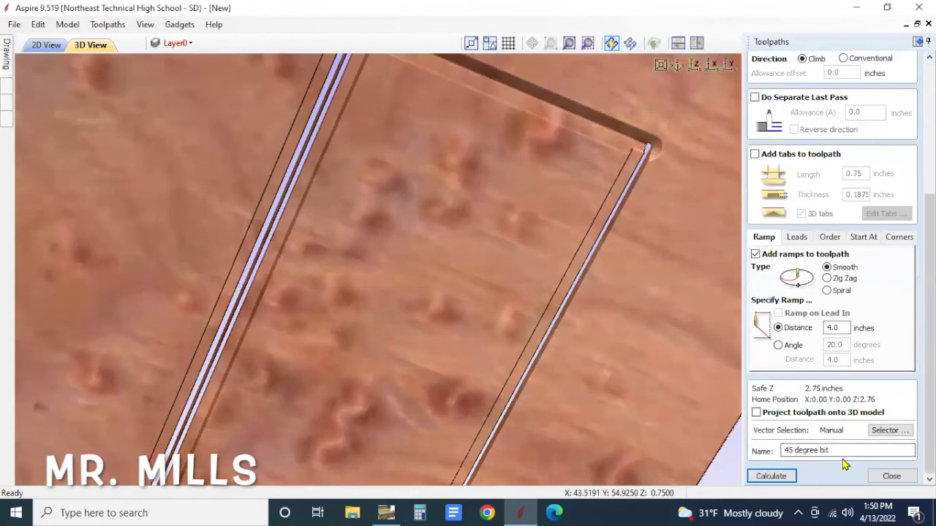
pyautogui.click(772, 476)
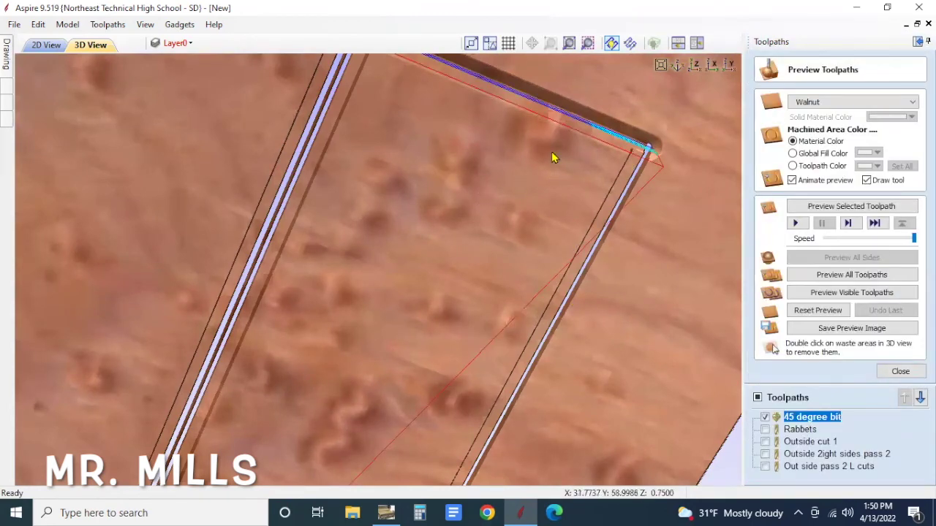
# Return to the 2D view and save the project in the Downloads folder as "45deggree Cuts"
pyautogui.click(46, 44)
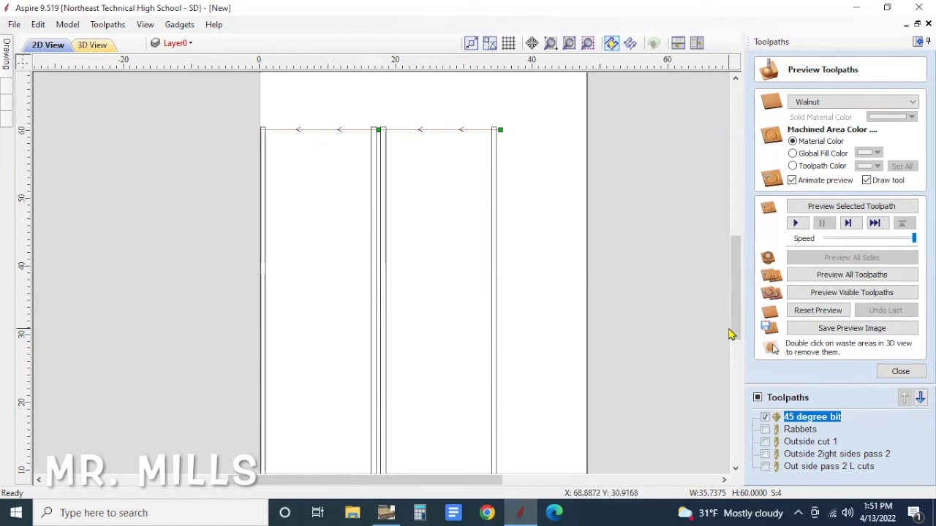
pyautogui.click(14, 24)
pyautogui.click(42, 102)
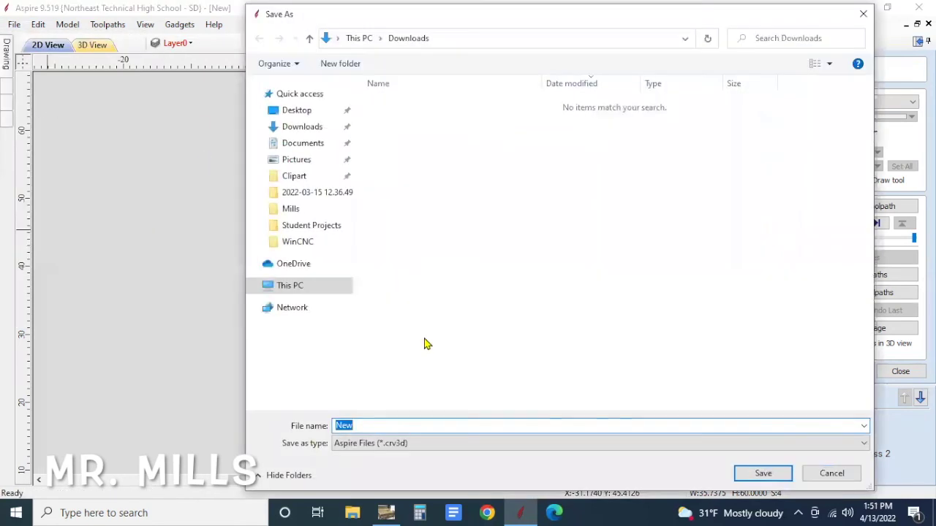
pyautogui.write('45deggree Cuts')
pyautogui.press('Return')
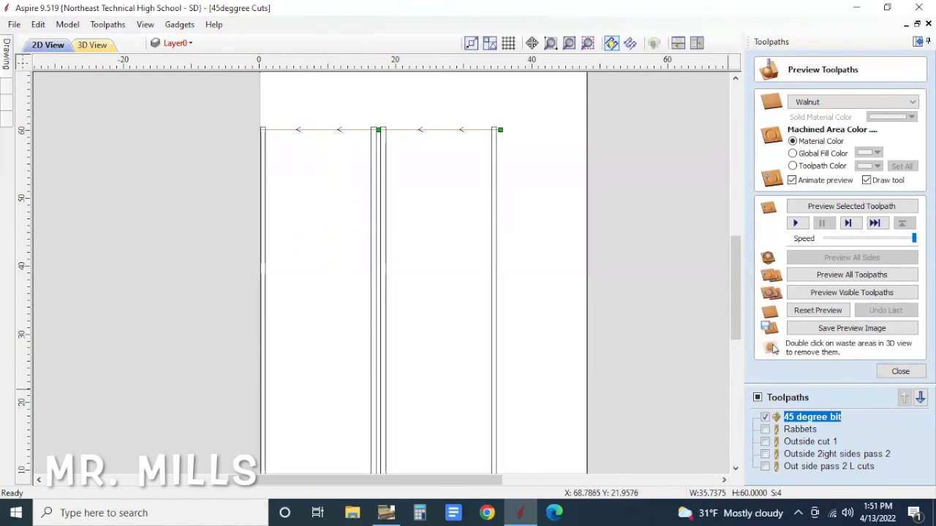
# Start saving toolpaths, try including Rabbets with the 45 degree bit toolpath, and exclude Rabbets again
pyautogui.click(881, 376)
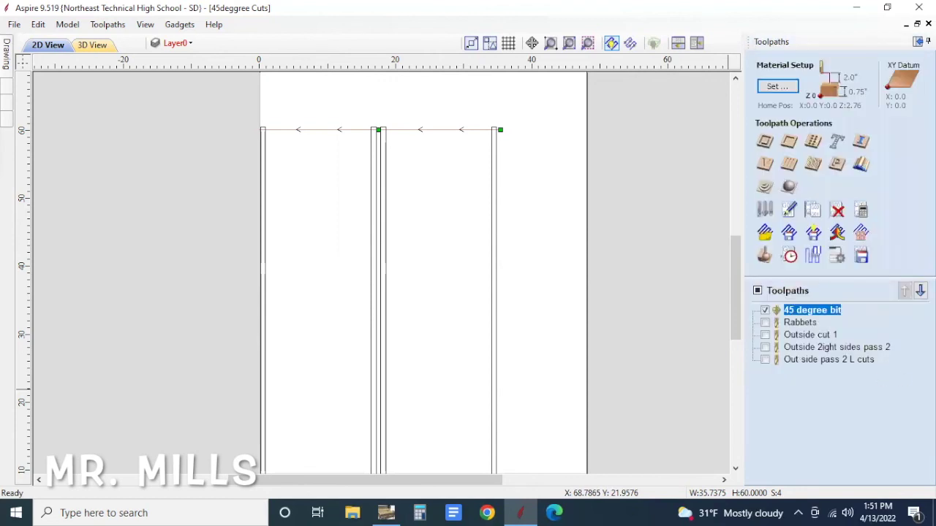
pyautogui.click(862, 255)
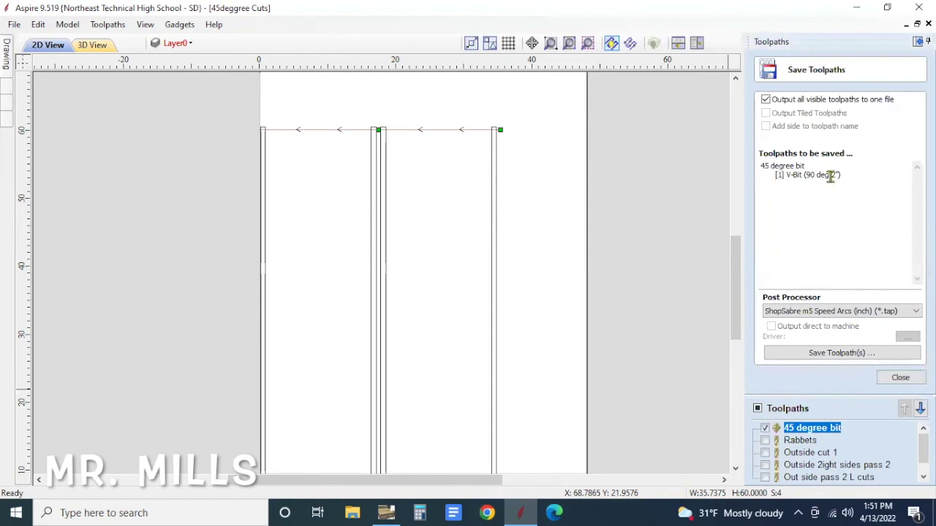
pyautogui.click(765, 440)
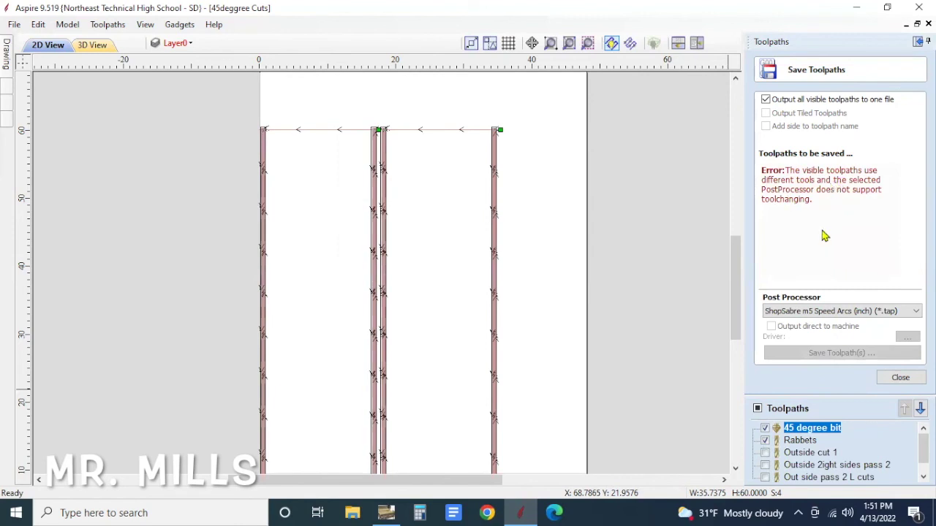
pyautogui.click(764, 441)
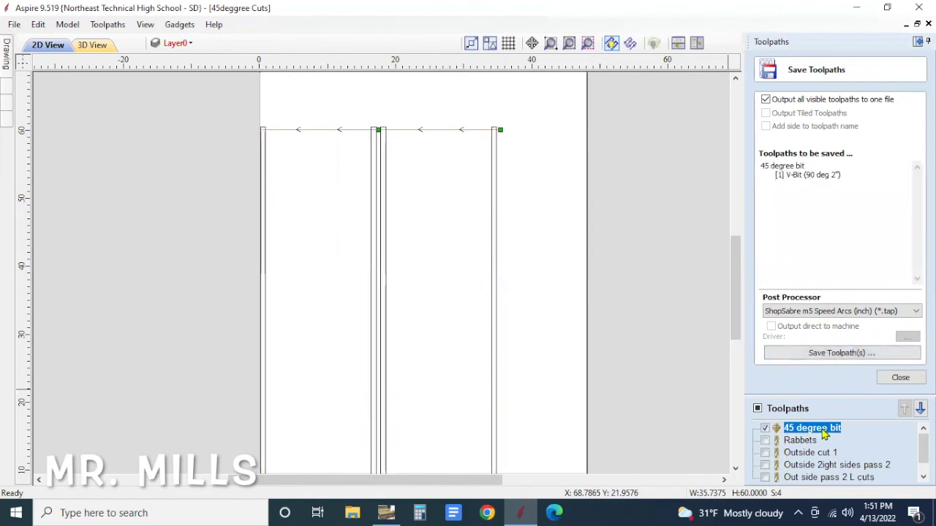
# Save the 45 degree bit toolpath in the Student Projects folder as "Exeample 45 degree bit" in ShopSabre m5 Speed Arcs (inch) format
pyautogui.click(836, 353)
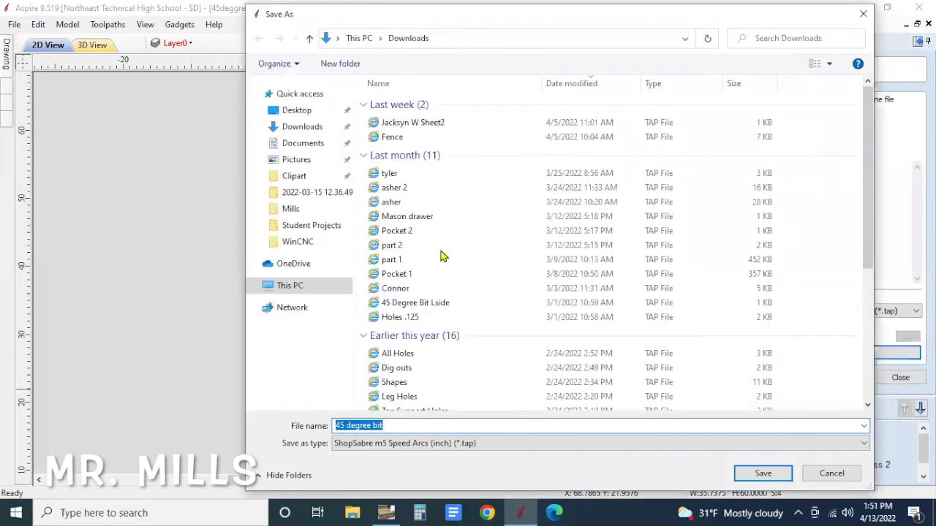
pyautogui.click(393, 427)
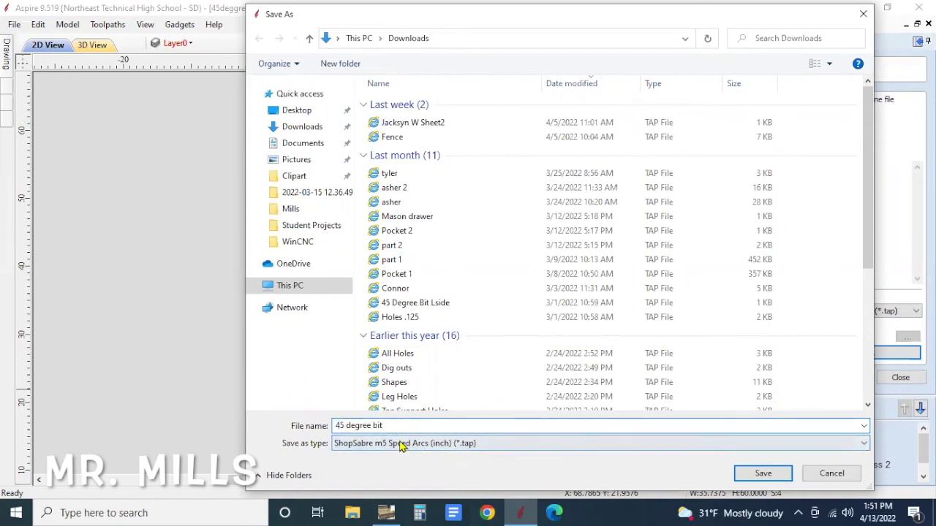
pyautogui.write('Exeample')
pyautogui.click(311, 225)
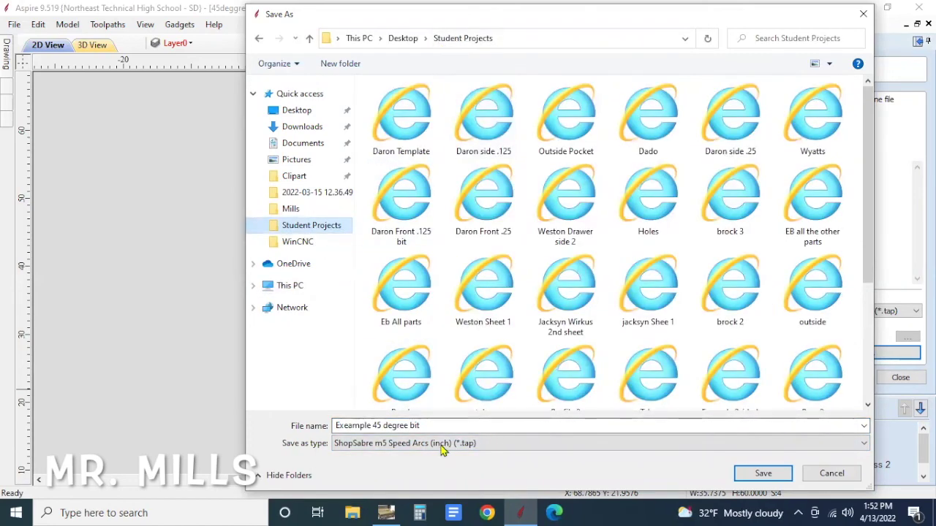
pyautogui.click(768, 474)
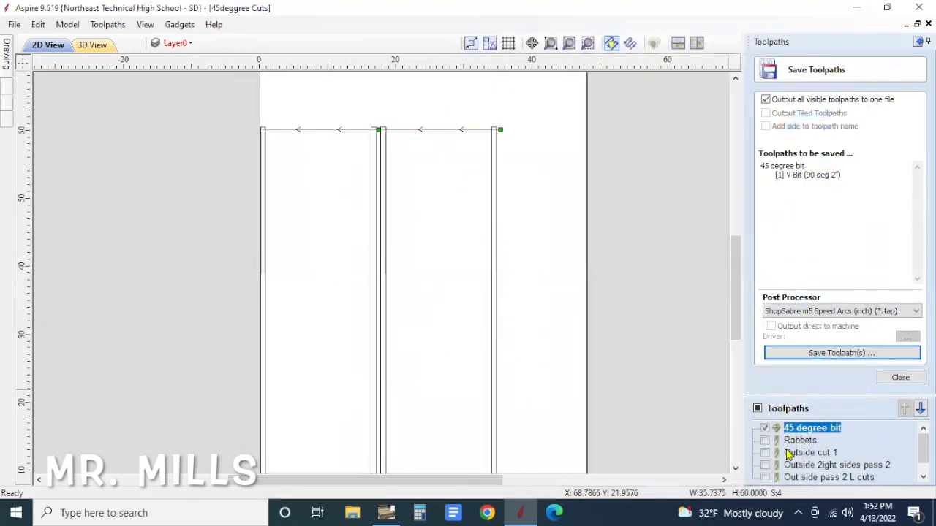
# Exclude the 45 degree bit toolpath from the output and include Rabbets, Outside cut 1 and both second-pass toolpaths
pyautogui.click(765, 428)
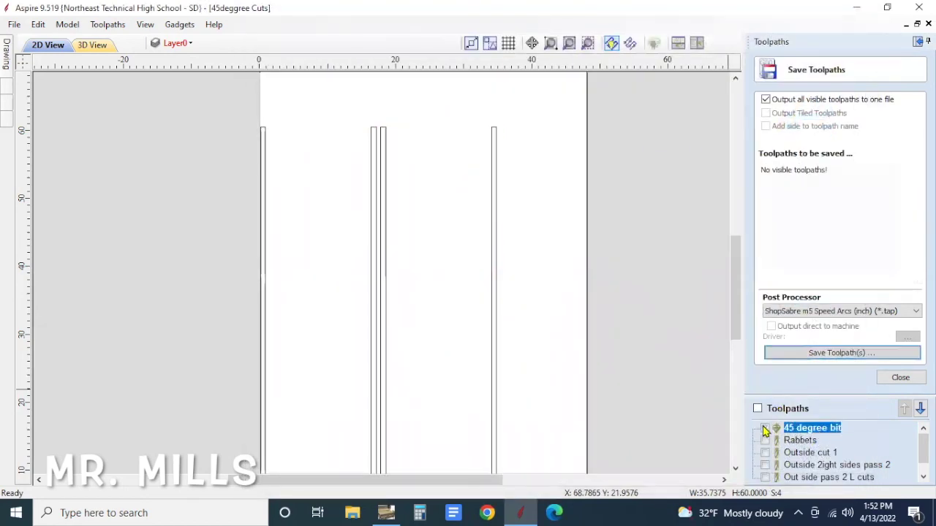
pyautogui.click(765, 440)
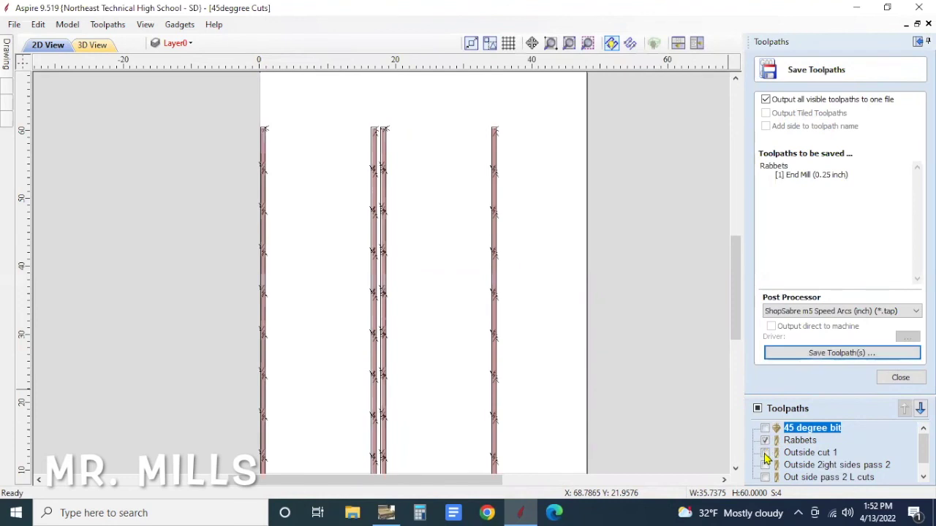
pyautogui.click(764, 453)
pyautogui.click(764, 465)
pyautogui.click(765, 477)
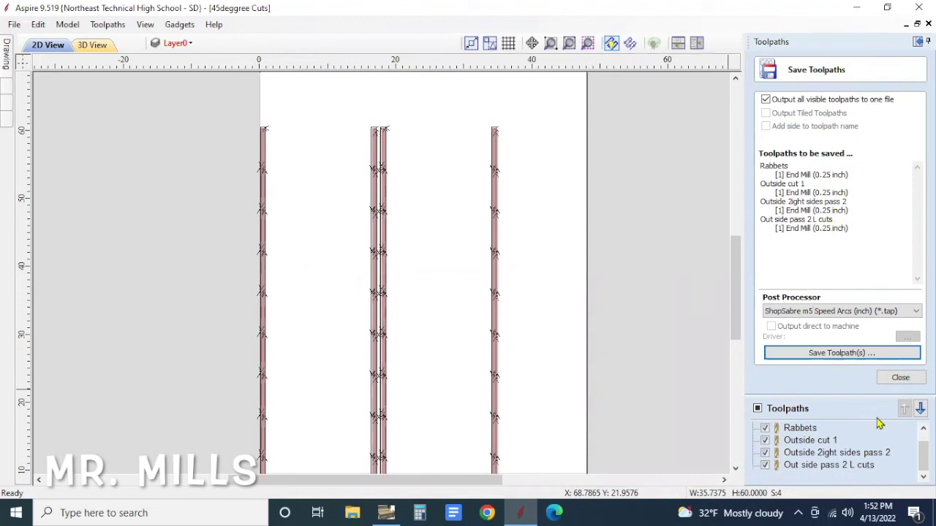
# Save the four 0.25 inch end mill toolpaths to one file named "example .25 bit" in Student Projects and finish saving toolpaths
pyautogui.click(831, 354)
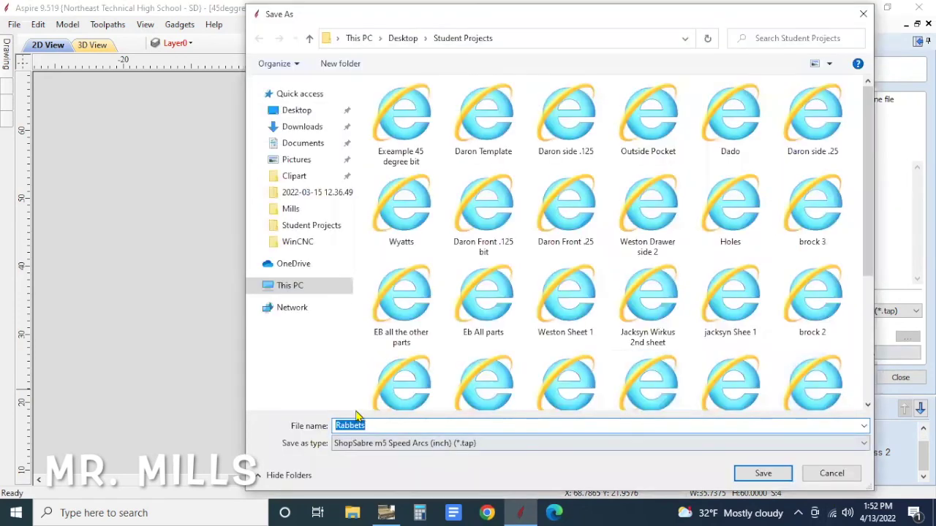
pyautogui.write('e')
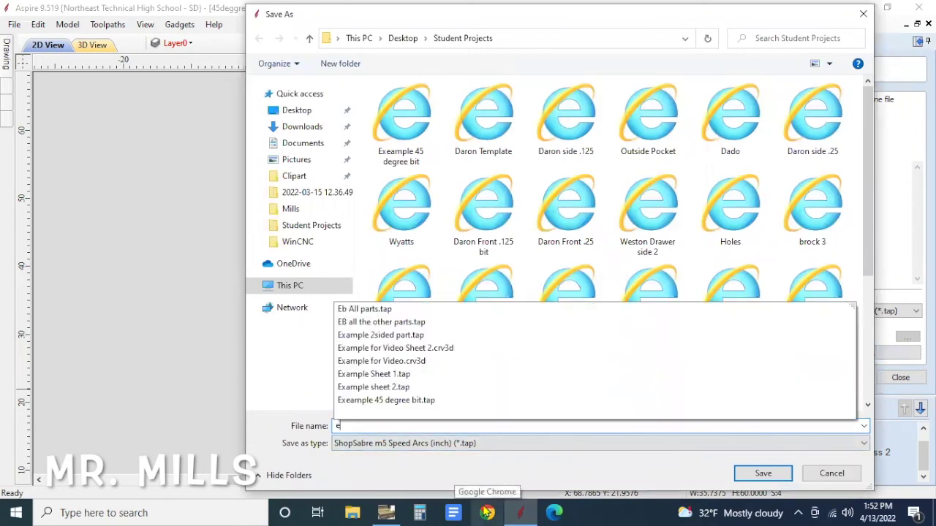
pyautogui.write('xample')
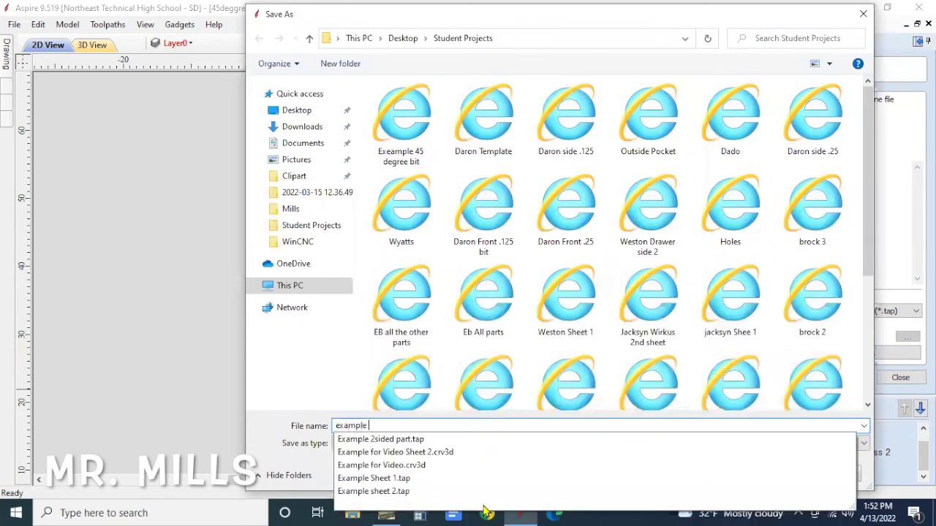
pyautogui.write(' .25')
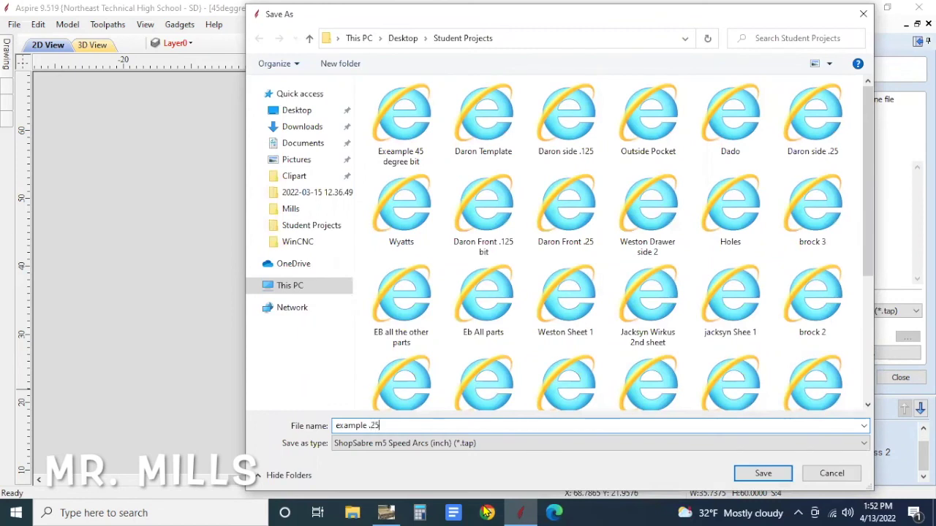
pyautogui.write(' bit')
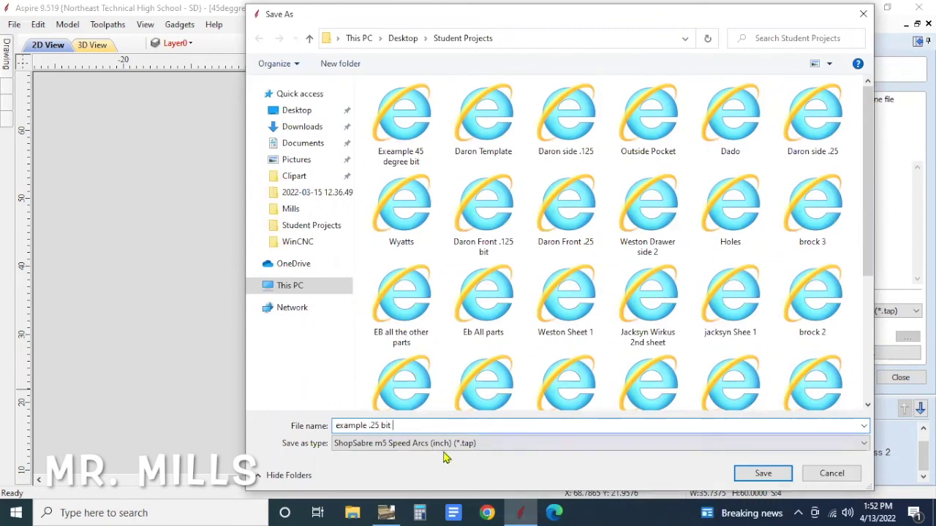
pyautogui.click(762, 474)
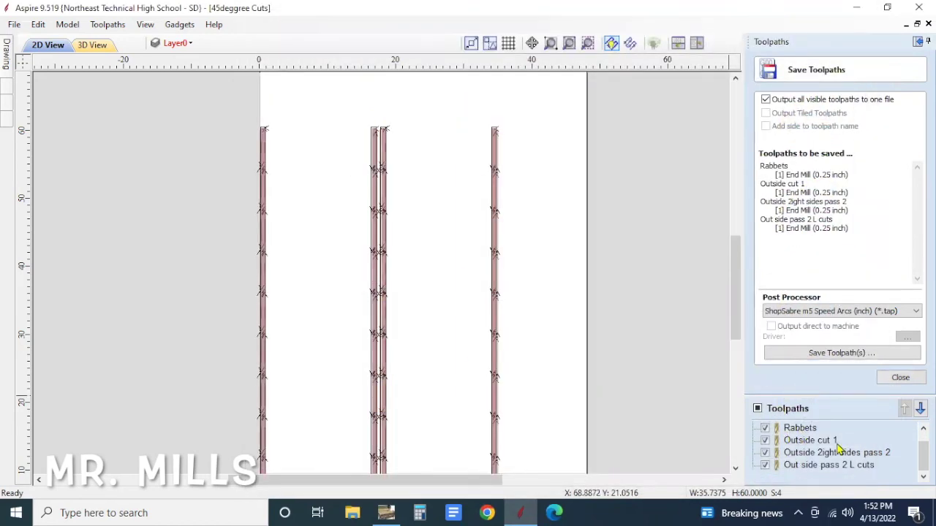
pyautogui.moveTo(840, 449)
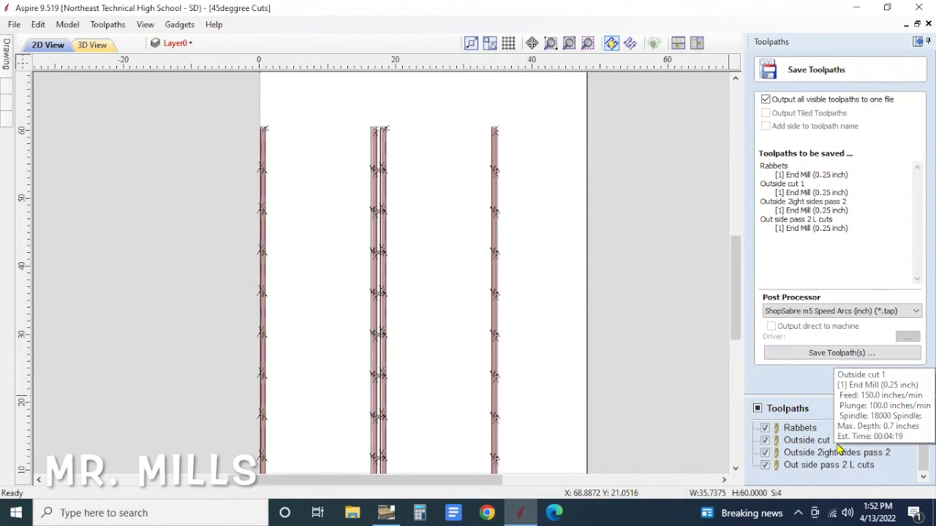
pyautogui.scroll(1, 791, 445)
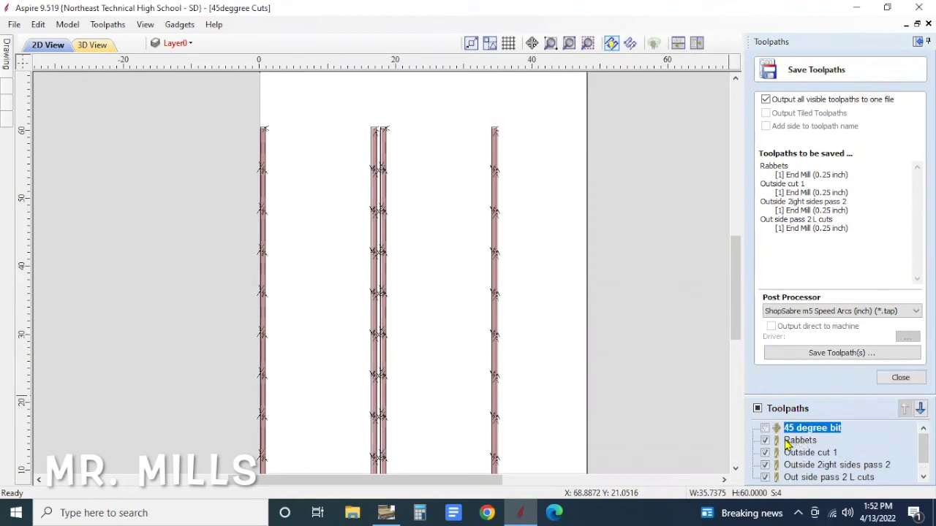
pyautogui.click(900, 378)
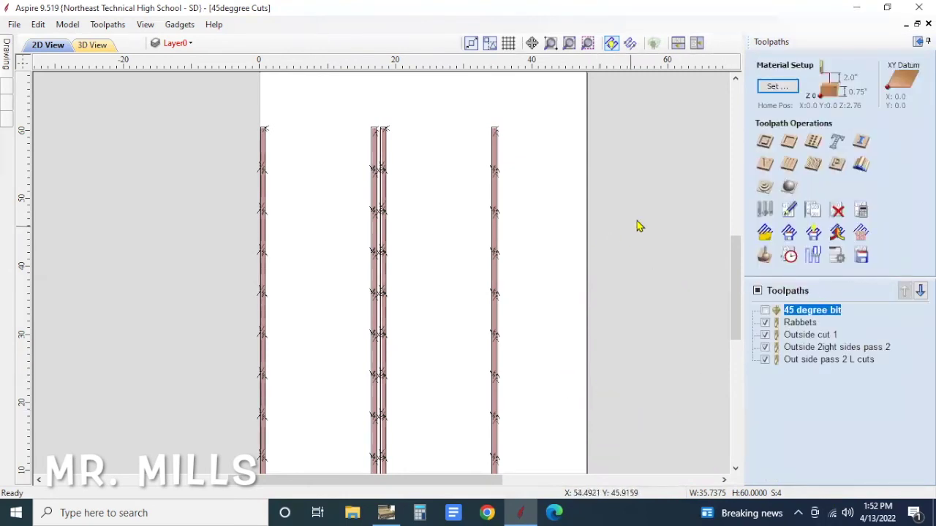
# Check the visible end mill toolpaths in the 3D view and return to the 2D view
pyautogui.scroll(-2, 390, 232)
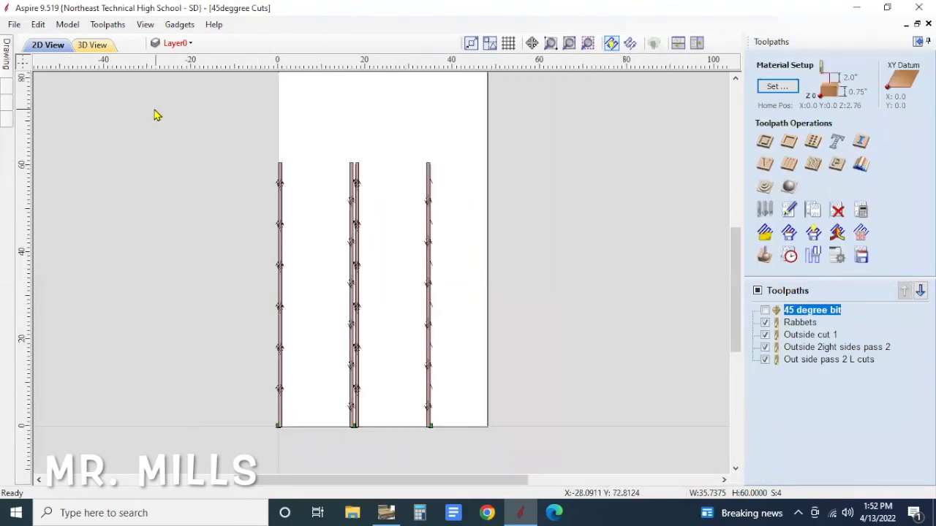
pyautogui.click(95, 47)
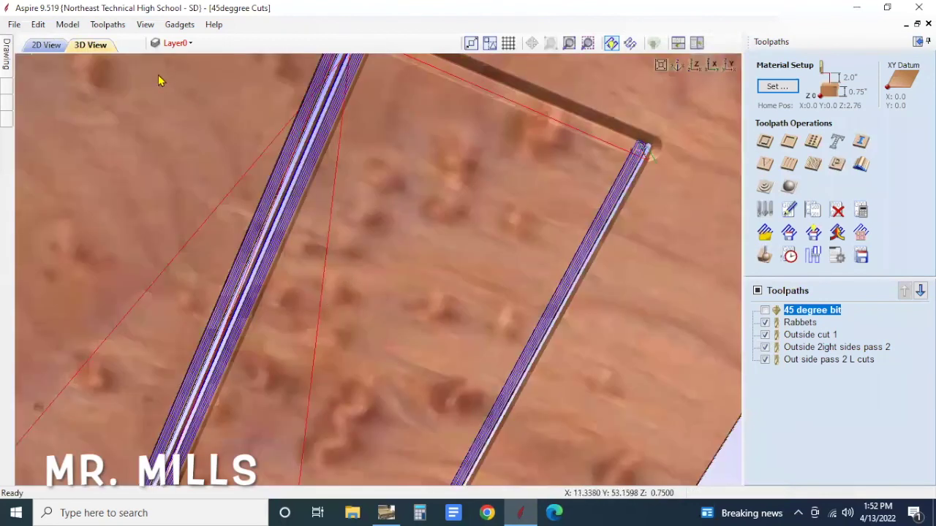
pyautogui.click(46, 44)
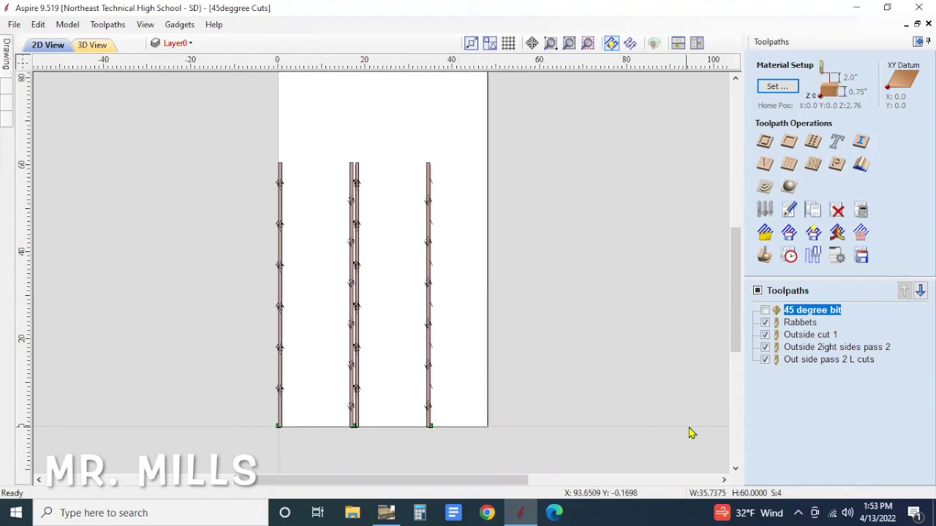
# Make Layer0 visible so the sheet layouts show around the material in the 2D view
pyautogui.scroll(-3, 438, 253)
pyautogui.scroll(2, 464, 260)
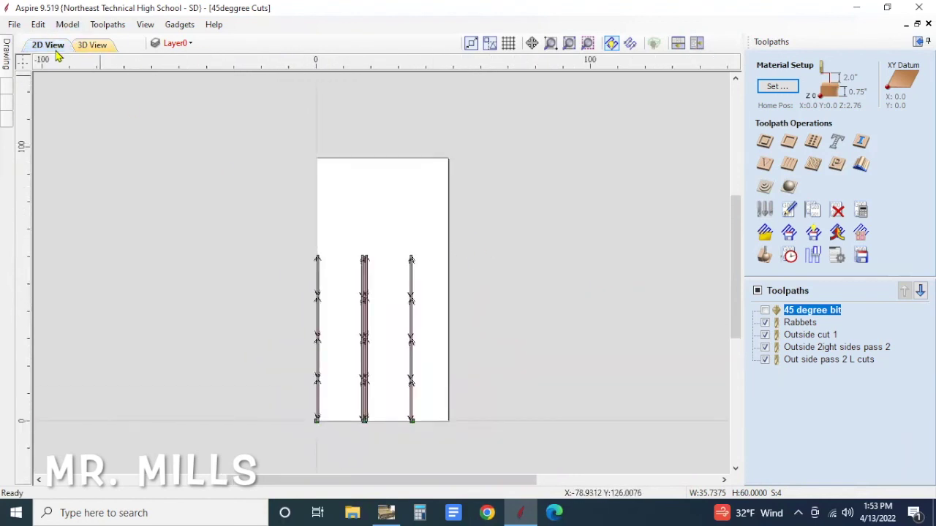
pyautogui.scroll(-2, 585, 304)
pyautogui.scroll(3, 512, 293)
pyautogui.scroll(-3, 424, 241)
pyautogui.scroll(1, 372, 205)
pyautogui.click(170, 44)
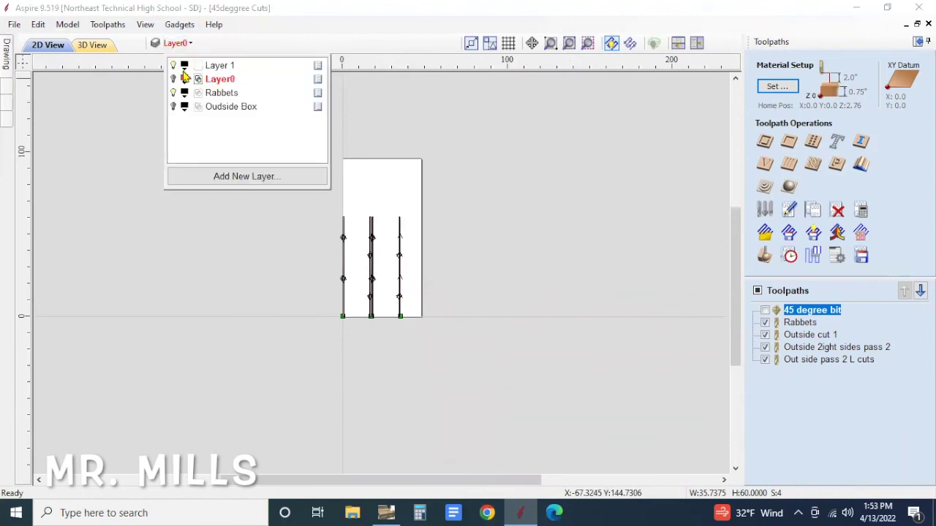
pyautogui.click(174, 79)
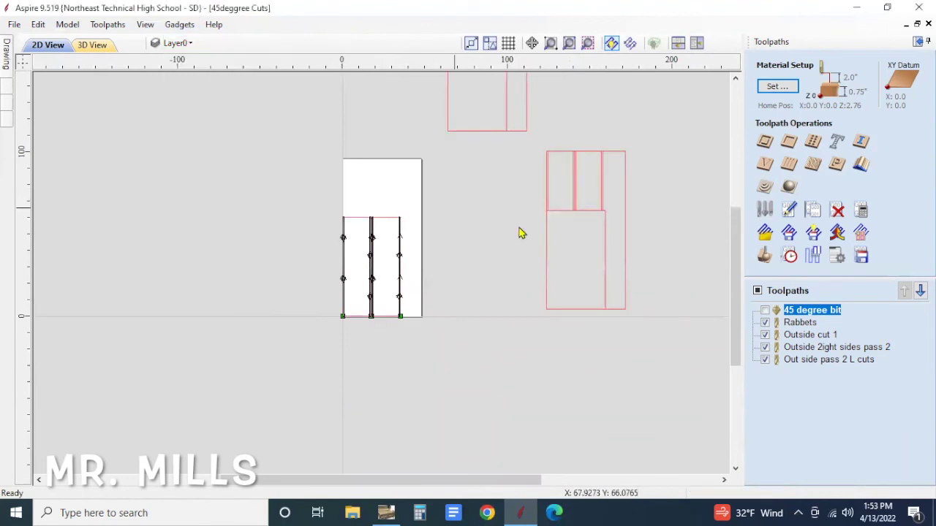
# Save a copy of the project in Downloads under the file name "45deggree Cuts Sheet 2"
pyautogui.click(13, 25)
pyautogui.click(42, 99)
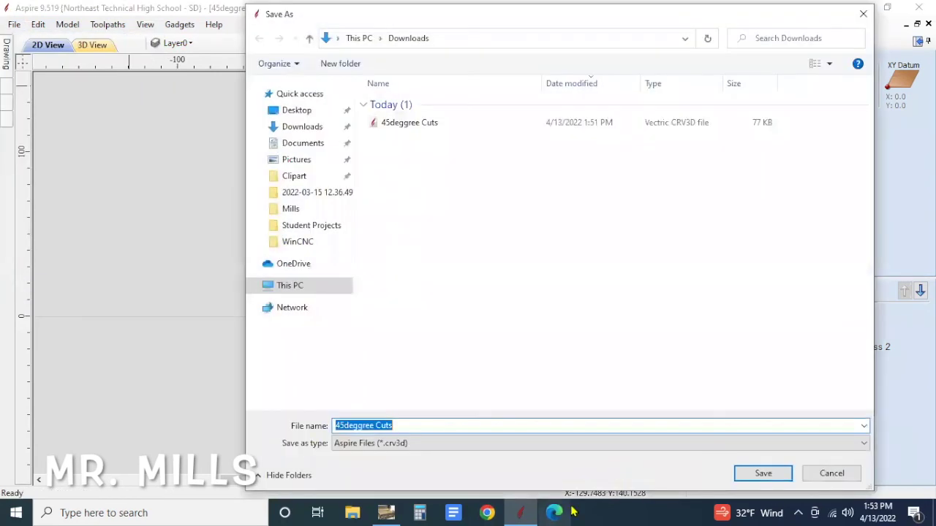
pyautogui.press('End')
pyautogui.write('Sheet ')
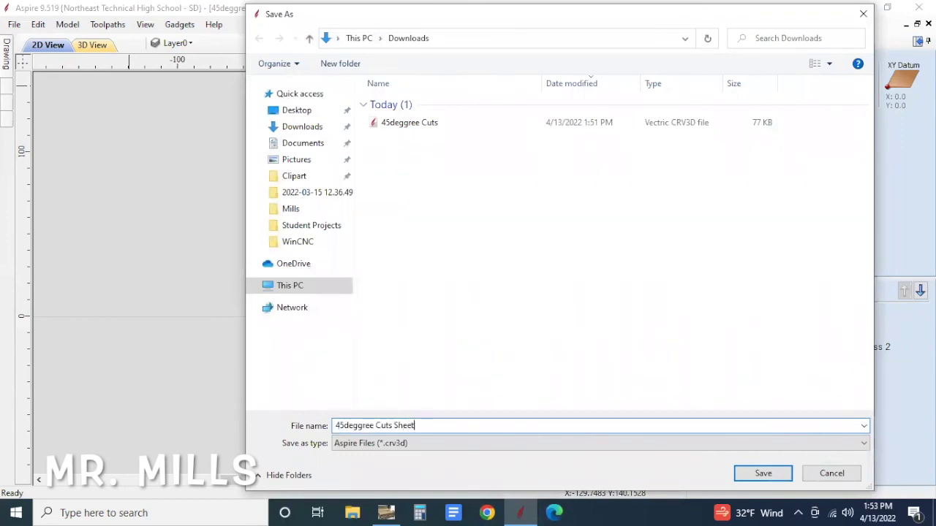
pyautogui.write('2')
pyautogui.press('Return')
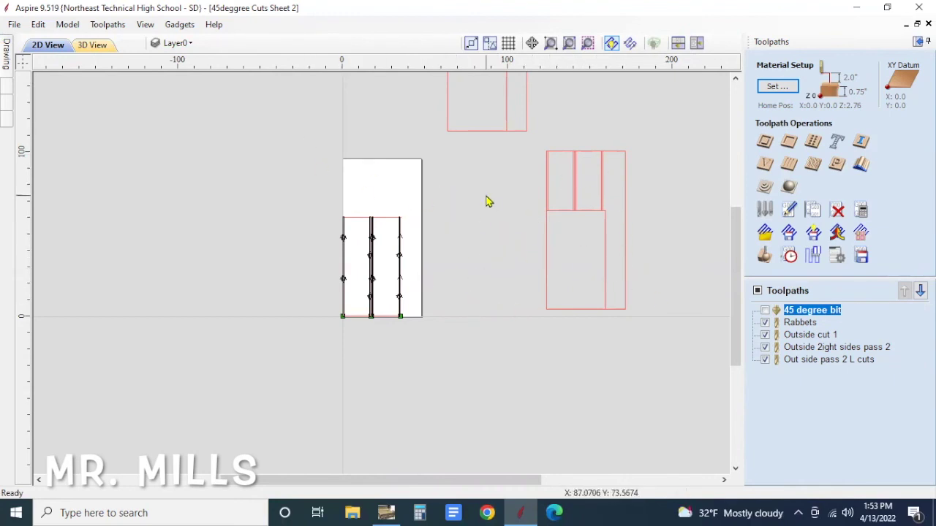
# Move all the first sheet's part vectors off the material into the empty area beside it and delete all existing toolpaths
pyautogui.moveTo(308, 133); pyautogui.dragTo(437, 360)
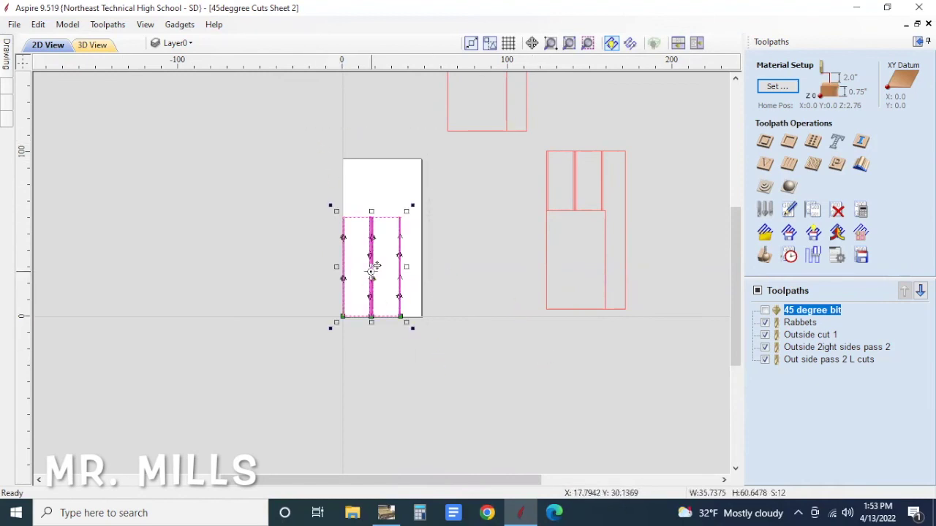
pyautogui.moveTo(374, 261); pyautogui.dragTo(137, 260)
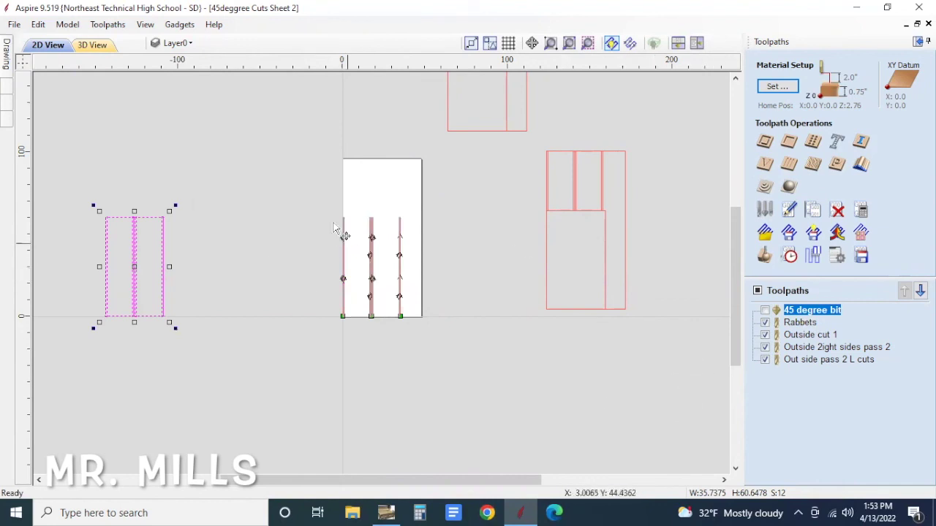
pyautogui.rightClick(802, 324)
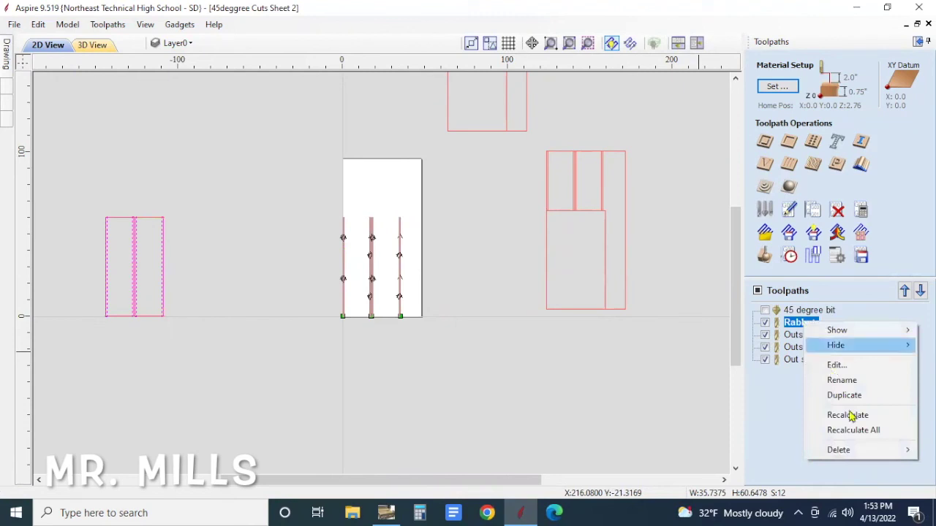
pyautogui.moveTo(840, 449)
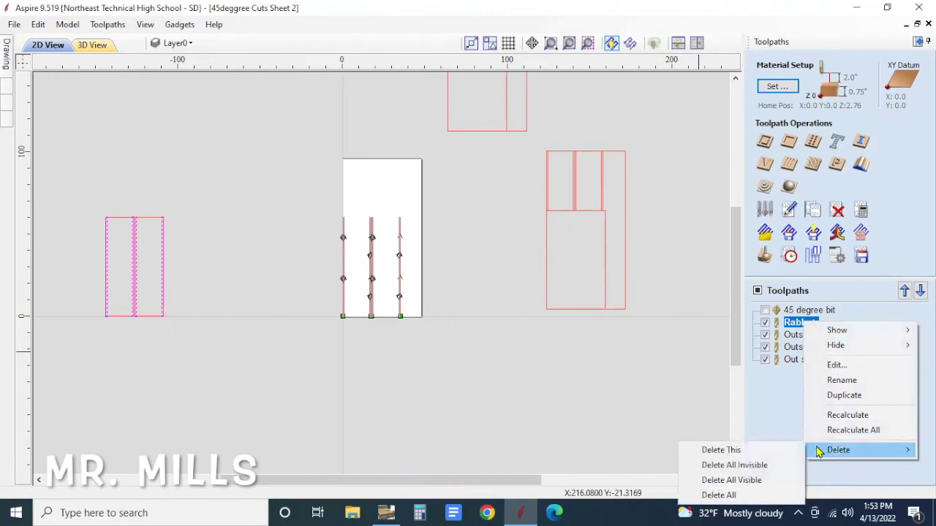
pyautogui.click(746, 496)
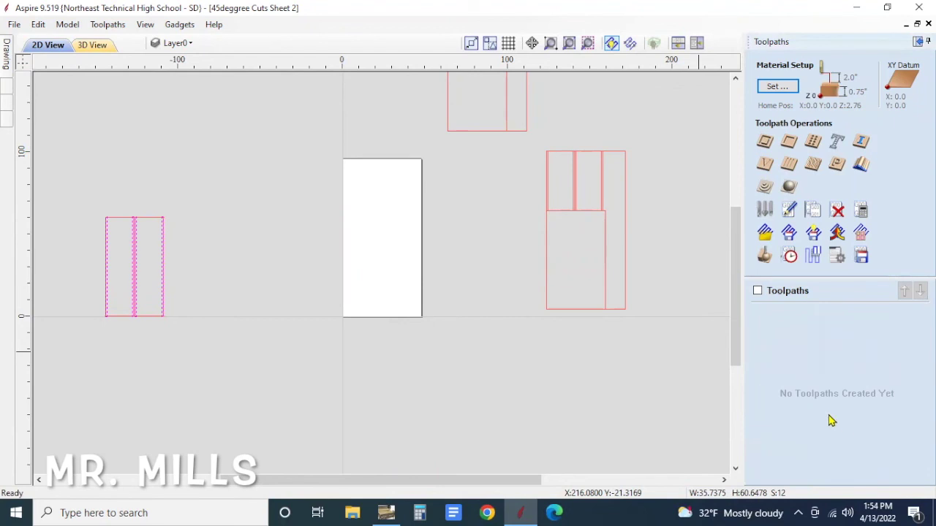